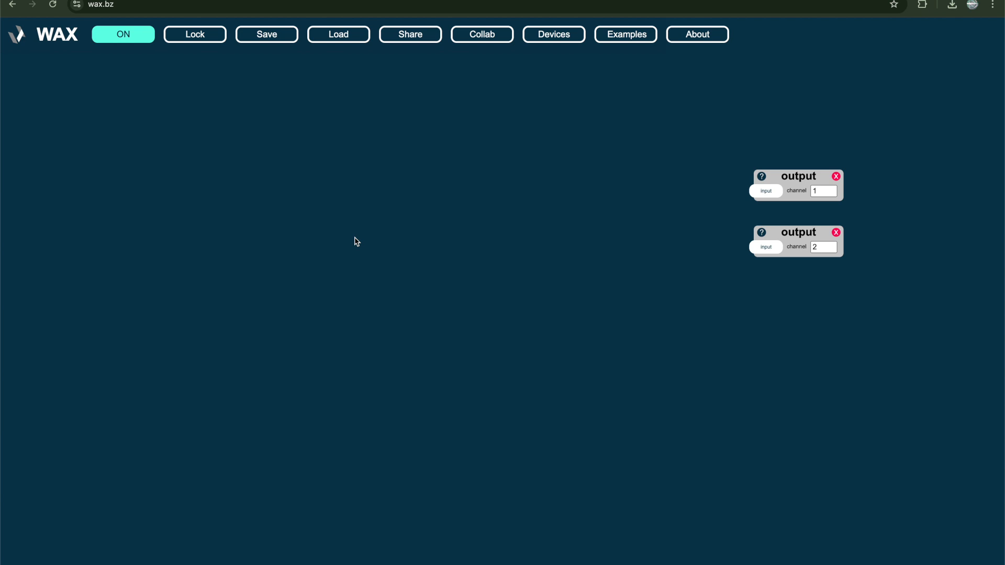
# Add a triangle device, set its frequency to 440, and connect its output to the channel 1 and channel 2 outputs
pyautogui.doubleClick(354, 237)
pyautogui.write('tri')
pyautogui.click(385, 287)
pyautogui.click(398, 261)
pyautogui.write('440')
pyautogui.moveTo(434, 260); pyautogui.dragTo(766, 191)
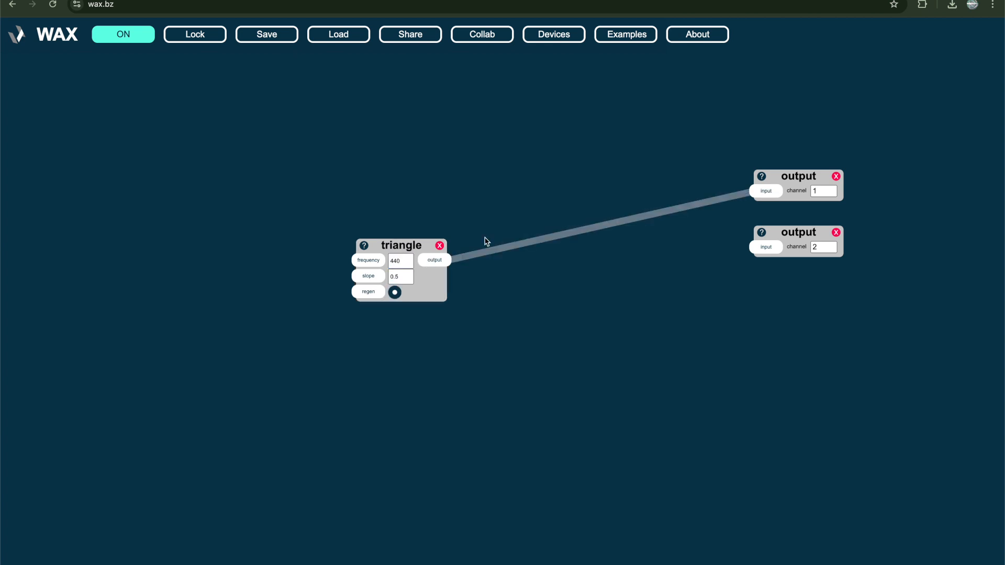
pyautogui.moveTo(439, 260); pyautogui.dragTo(765, 247)
# Move both output devices close to the triangle device and delete the connections between them
pyautogui.moveTo(808, 303); pyautogui.dragTo(531, 239)
pyautogui.click(469, 240)
pyautogui.press('BackSpace')
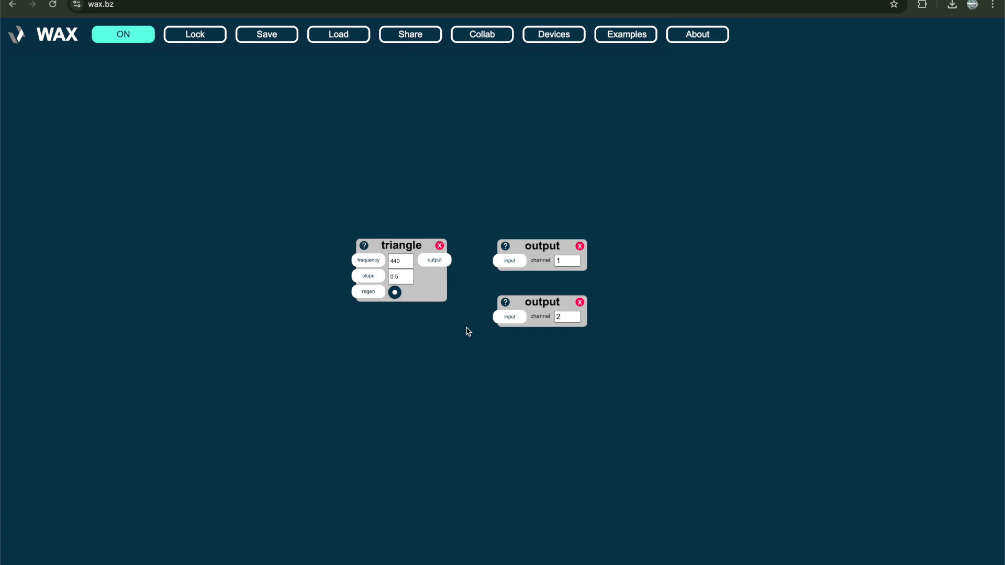
pyautogui.doubleClick(492, 153)
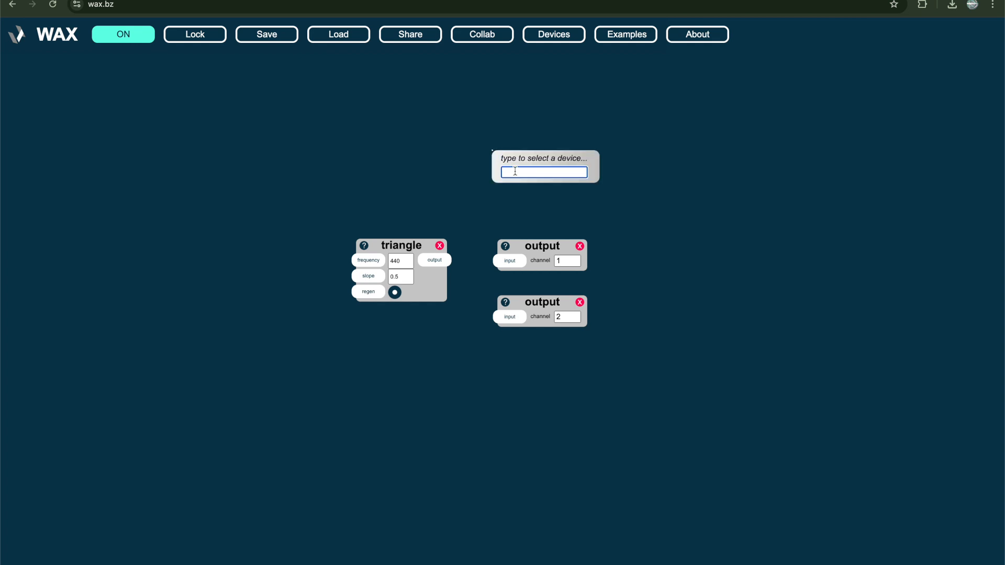
pyautogui.doubleClick(442, 162)
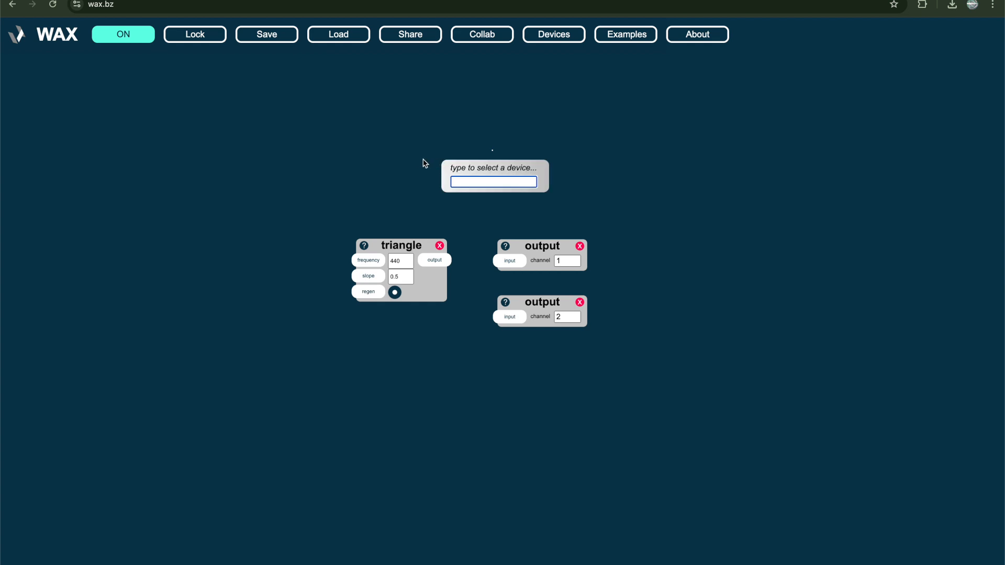
pyautogui.click(419, 161)
# Add a pluck device from the full device list below the triangle and remove it again
pyautogui.click(541, 39)
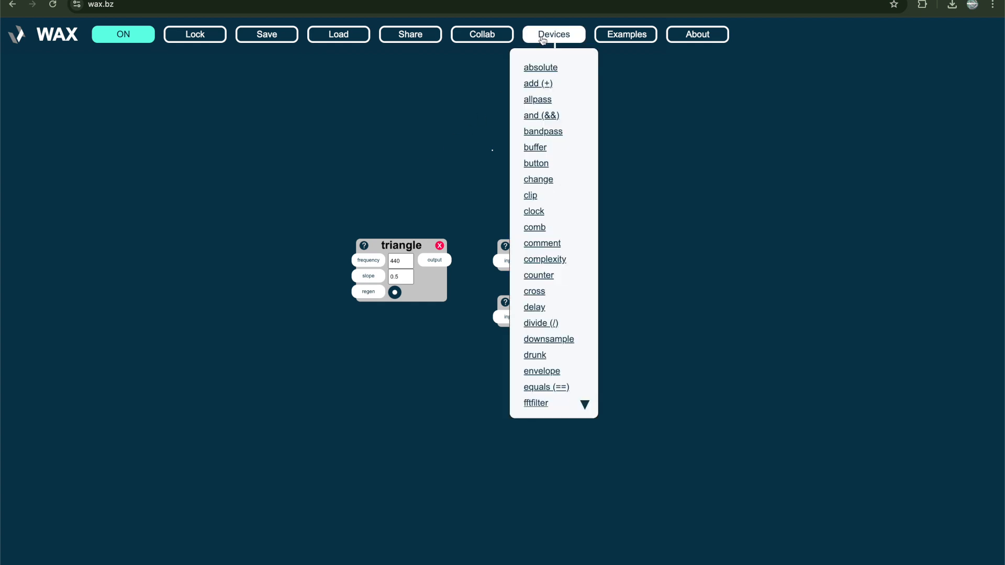
pyautogui.scroll(-12, 552, 160)
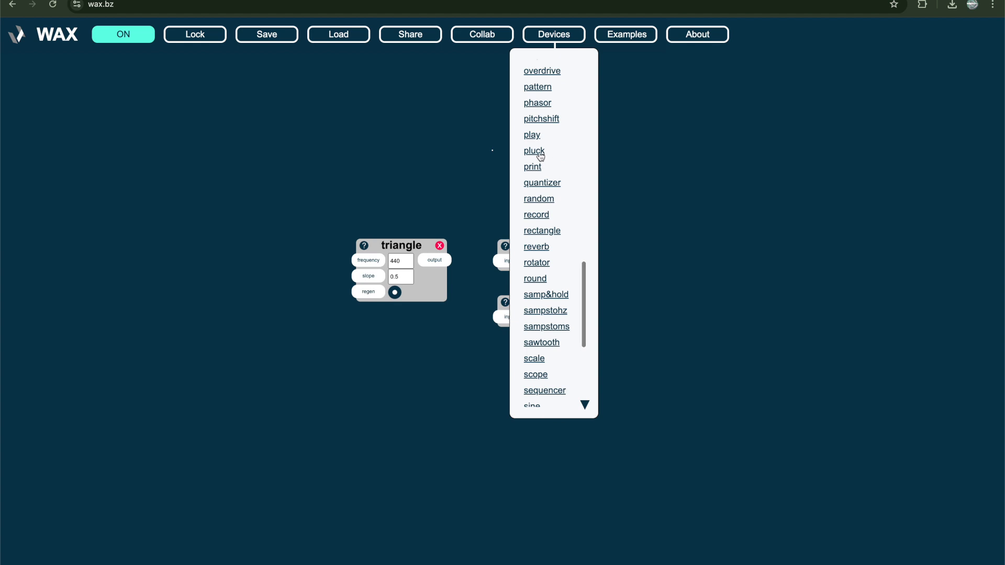
pyautogui.click(541, 156)
pyautogui.moveTo(594, 207); pyautogui.dragTo(438, 362)
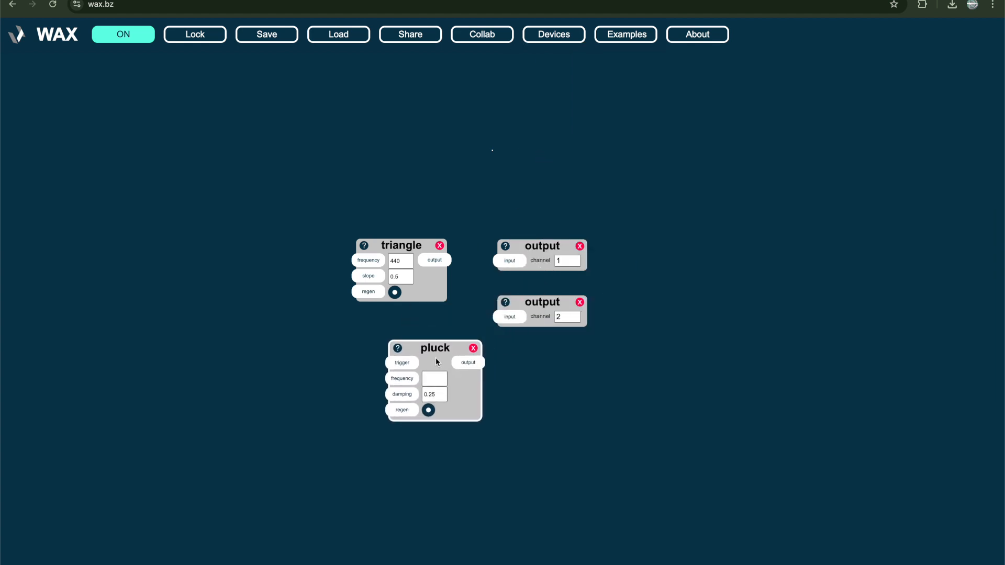
pyautogui.click(473, 349)
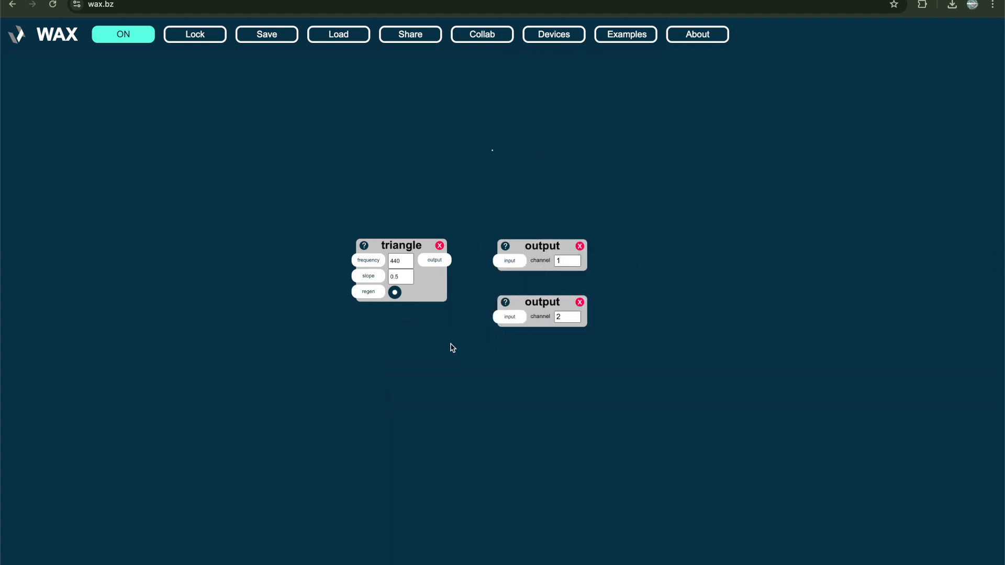
# Move the triangle farther from the outputs and add a multiply (*) device in line between them
pyautogui.moveTo(378, 247); pyautogui.dragTo(226, 247)
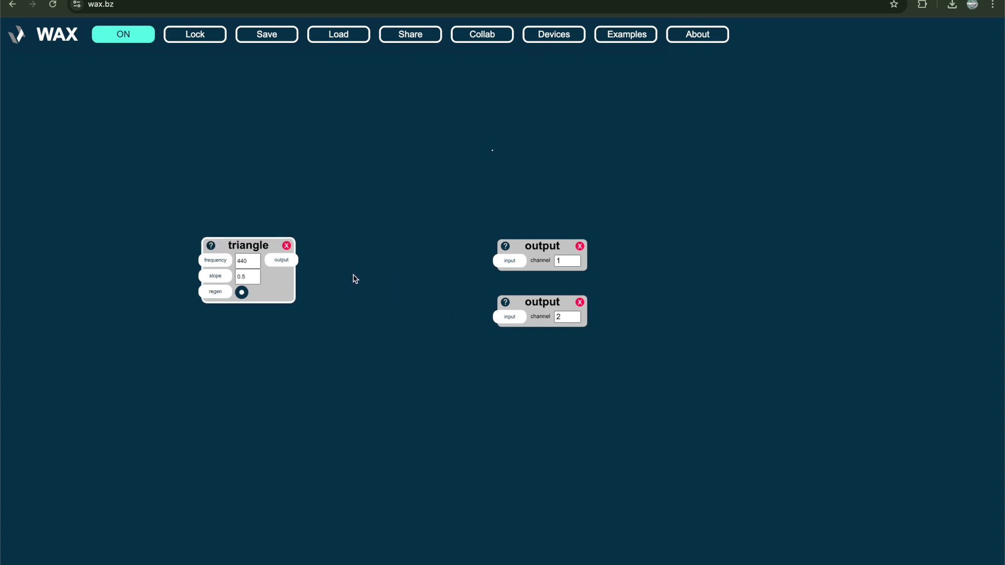
pyautogui.doubleClick(352, 278)
pyautogui.write('*')
pyautogui.press('Return')
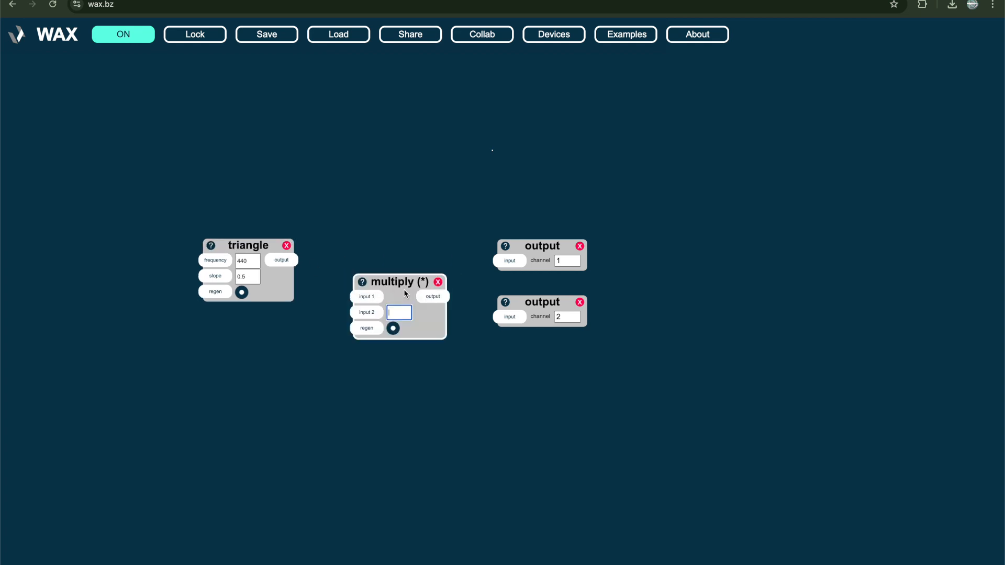
pyautogui.moveTo(404, 293); pyautogui.dragTo(386, 258)
pyautogui.click(360, 210)
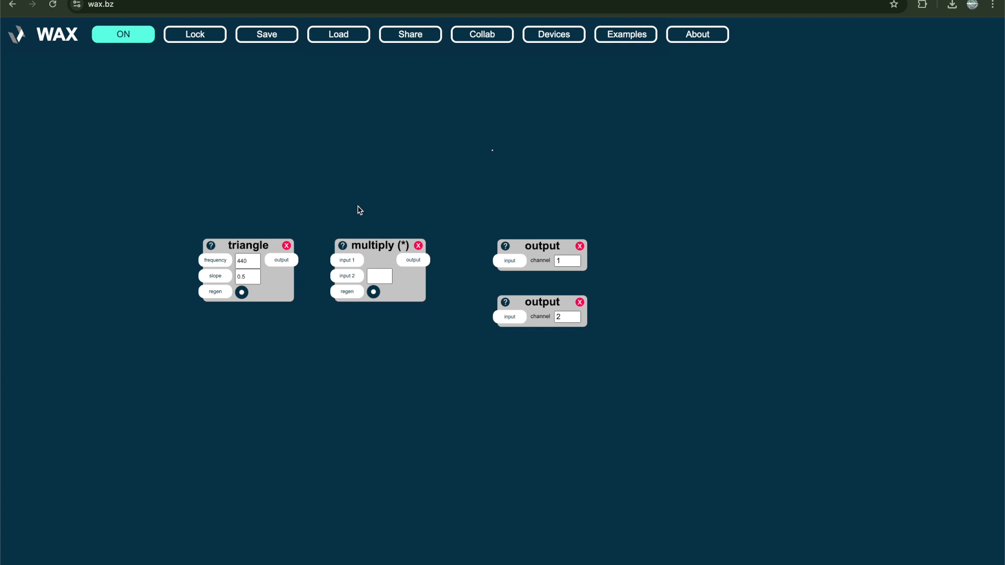
# Repeatedly connect the triangle's output to input 1 of the multiply device and remove the connection again
pyautogui.click(282, 261)
pyautogui.click(348, 261)
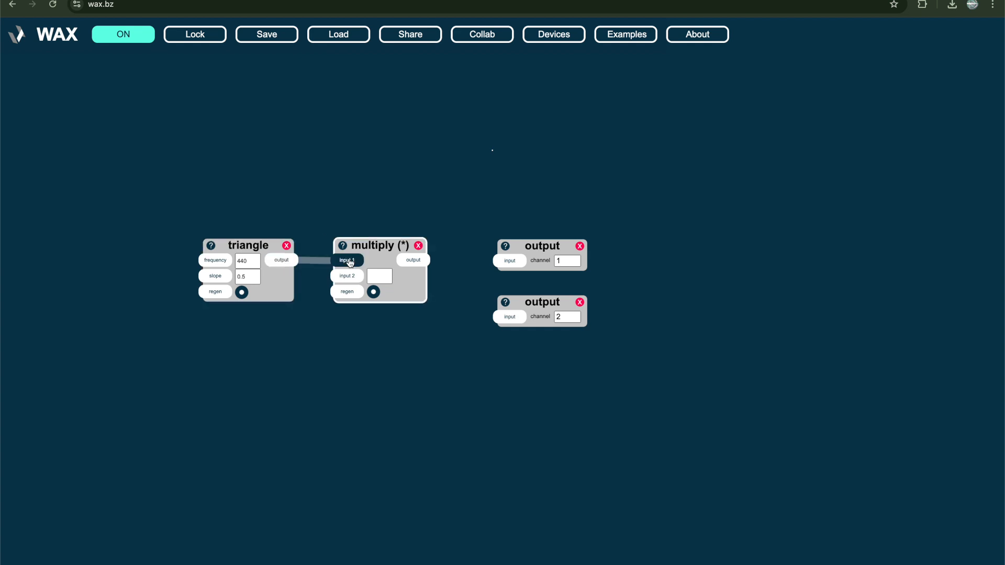
pyautogui.click(325, 262)
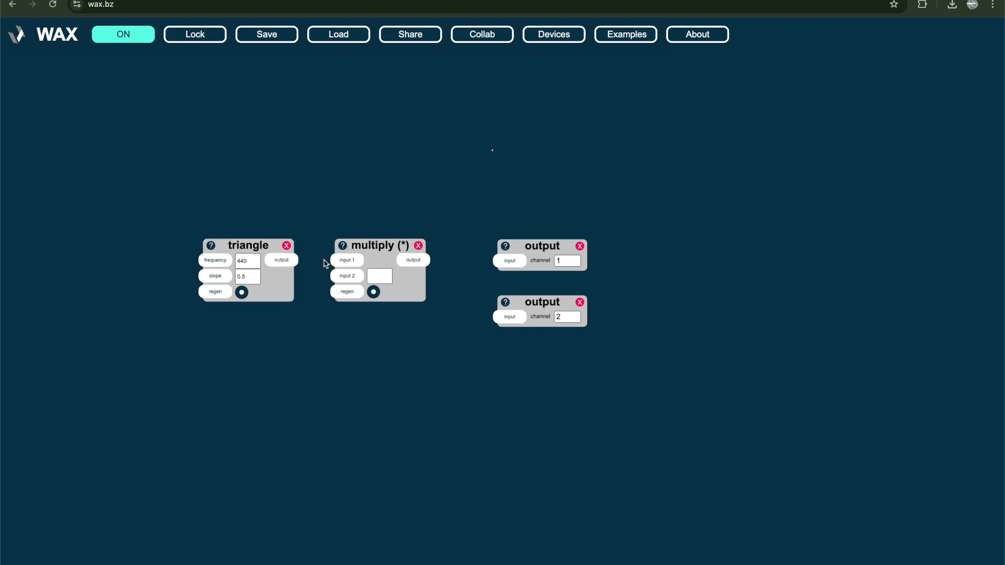
pyautogui.click(288, 263)
pyautogui.click(347, 264)
pyautogui.click(322, 262)
pyautogui.click(288, 261)
pyautogui.click(340, 264)
pyautogui.click(339, 264)
pyautogui.click(282, 262)
pyautogui.click(324, 261)
# Add a slider and a smooth device below the triangle and chain them into input 2 of the multiply device
pyautogui.press('s')
pyautogui.moveTo(241, 354); pyautogui.dragTo(134, 351)
pyautogui.click(253, 357)
pyautogui.write('smooth')
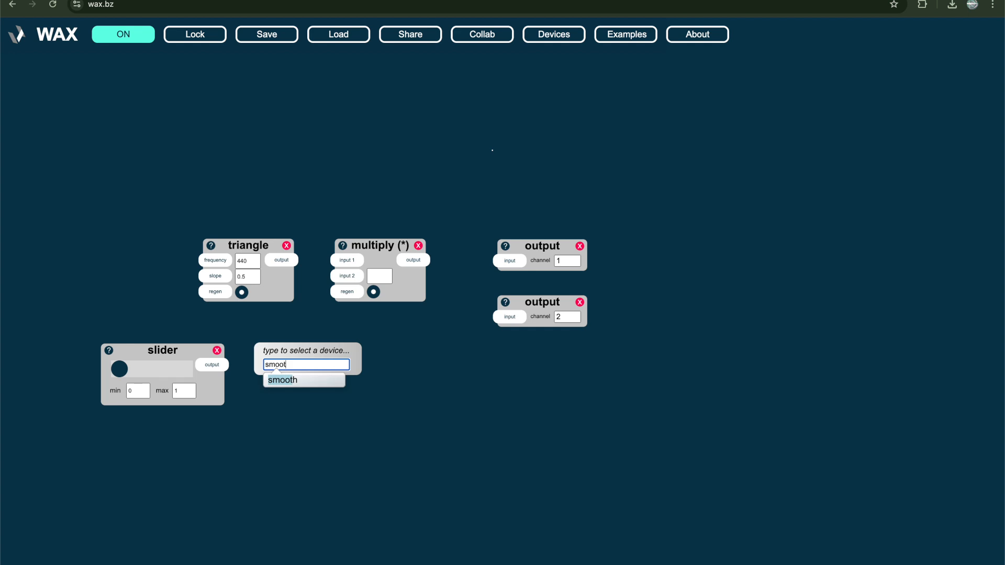
pyautogui.press('Return')
pyautogui.click(265, 368)
pyautogui.moveTo(312, 348); pyautogui.dragTo(403, 260)
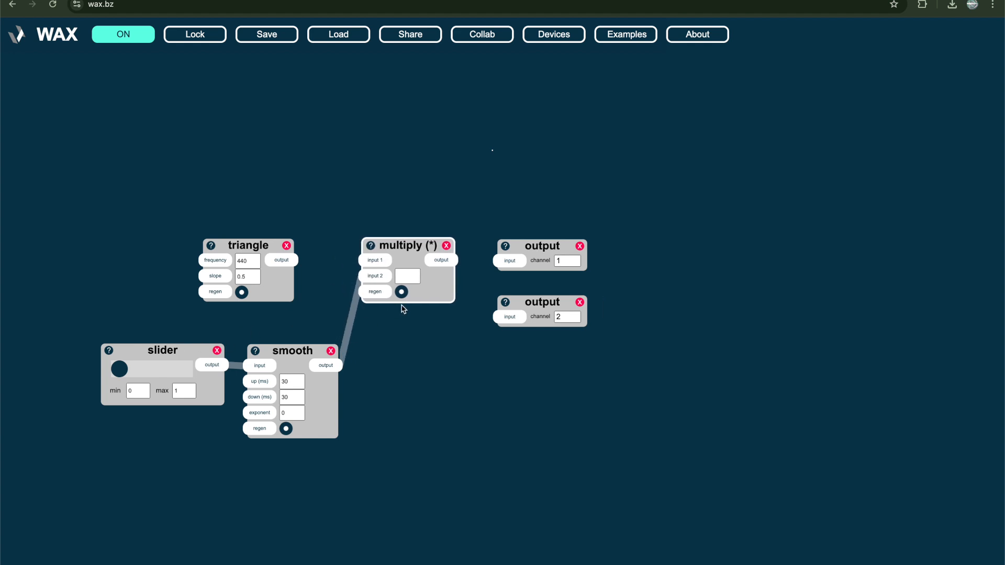
# Connect the triangle to multiply's input 1 and multiply's output to both channel outputs, and test the volume with the slider
pyautogui.moveTo(289, 263); pyautogui.dragTo(374, 260)
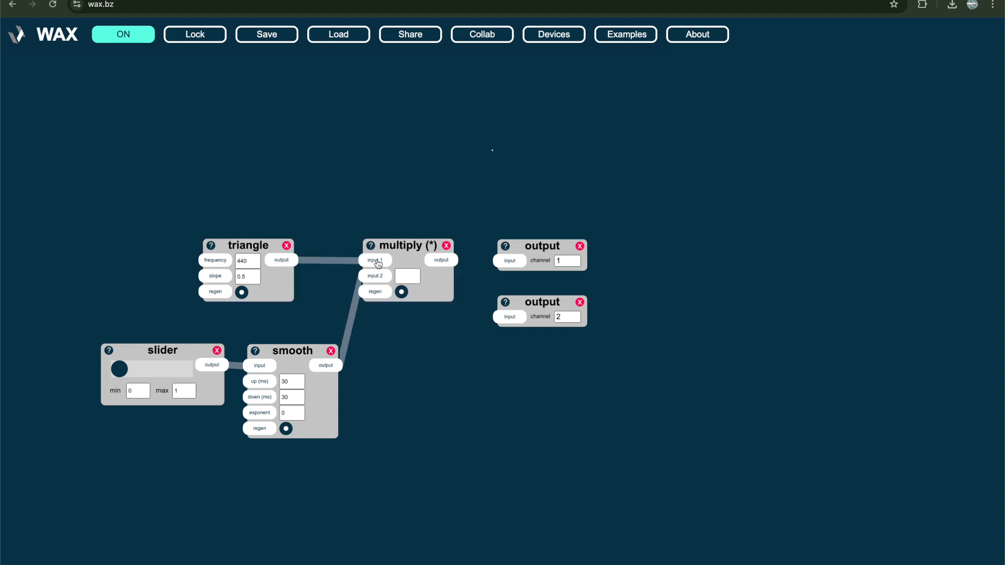
pyautogui.moveTo(438, 264); pyautogui.dragTo(512, 263)
pyautogui.moveTo(438, 264); pyautogui.dragTo(509, 317)
pyautogui.moveTo(127, 372)
pyautogui.mouseDown()
pyautogui.moveTo(185, 375)
pyautogui.moveTo(112, 376)
pyautogui.mouseUp()
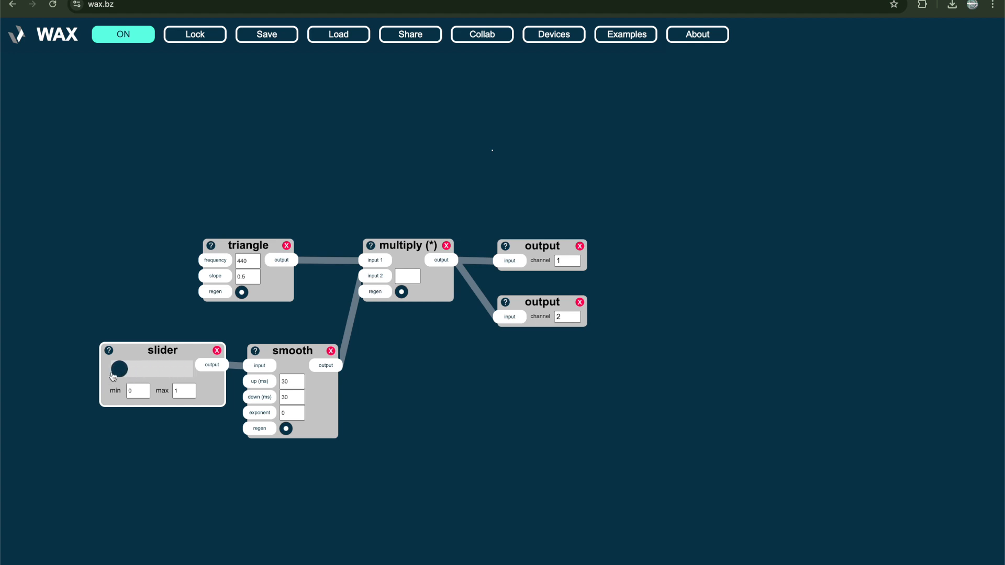
pyautogui.click(113, 288)
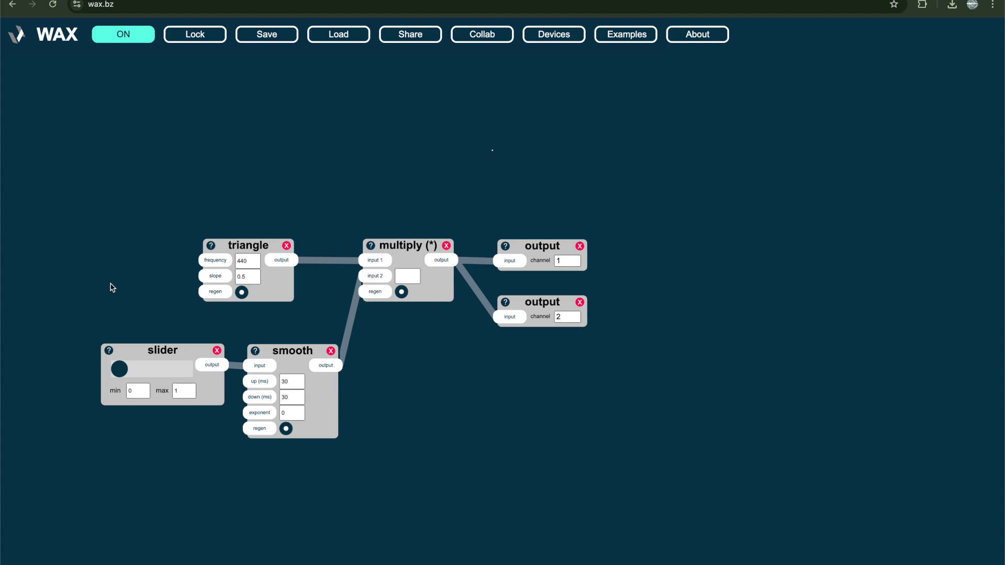
# Look up the documentation entries for the triangle and multiply devices and return to the patch
pyautogui.click(211, 246)
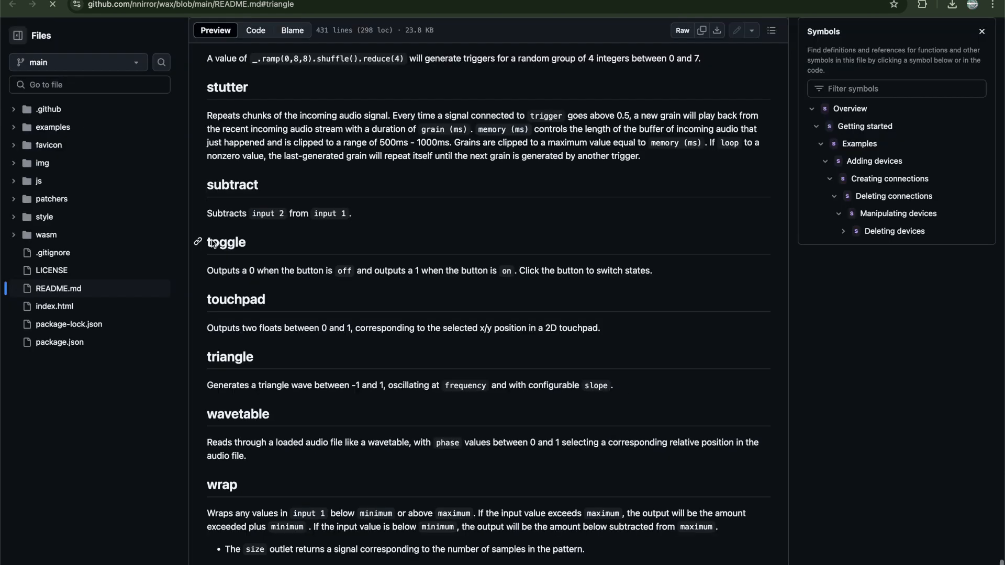
pyautogui.moveTo(312, 385); pyautogui.dragTo(680, 386)
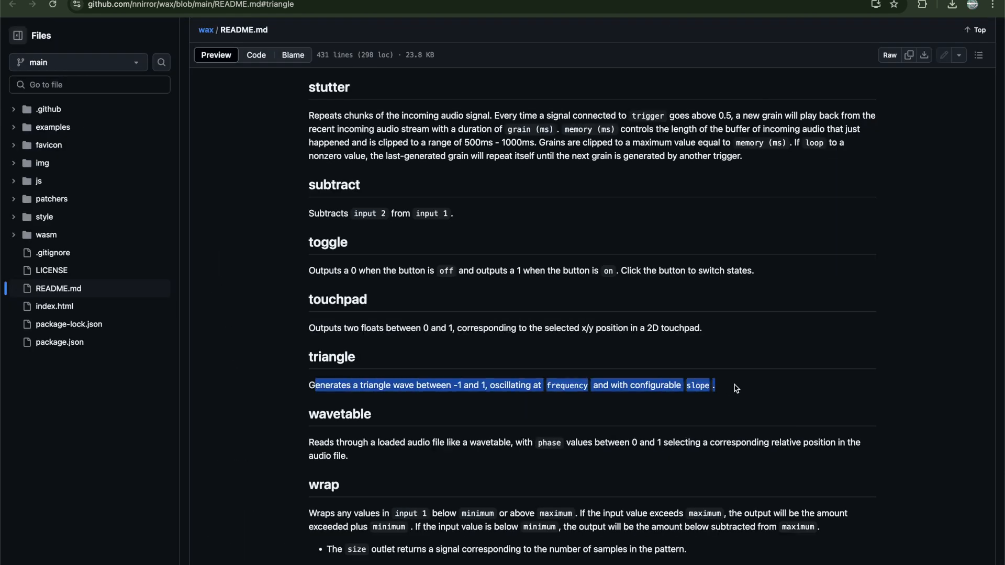
pyautogui.click(374, 259)
pyautogui.press('super+w')
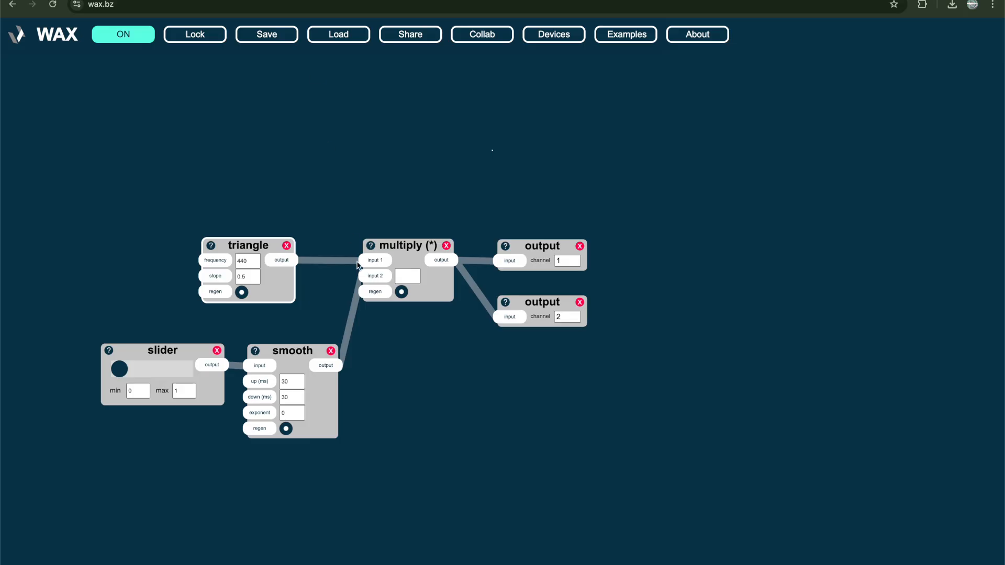
pyautogui.click(370, 248)
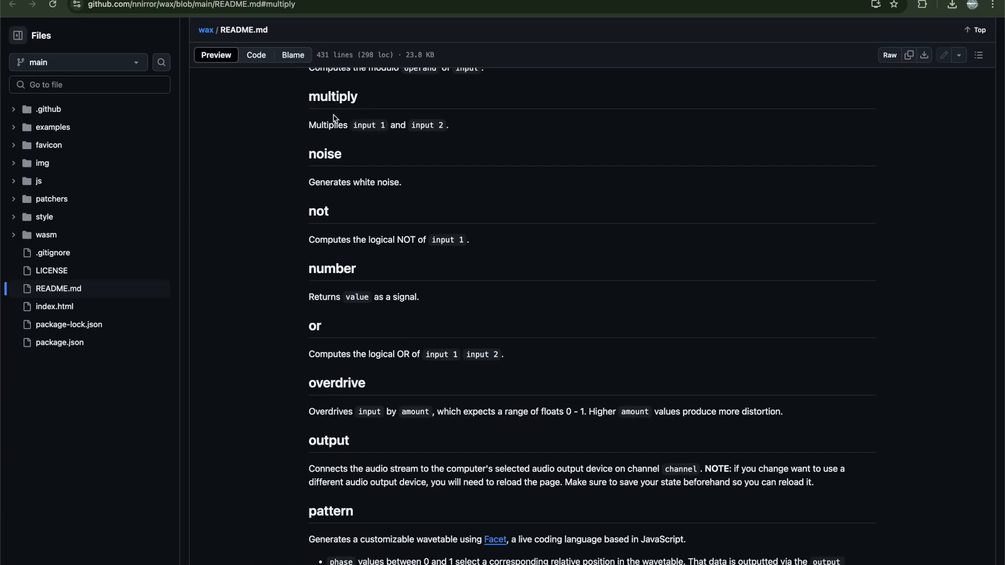
pyautogui.press('super+w')
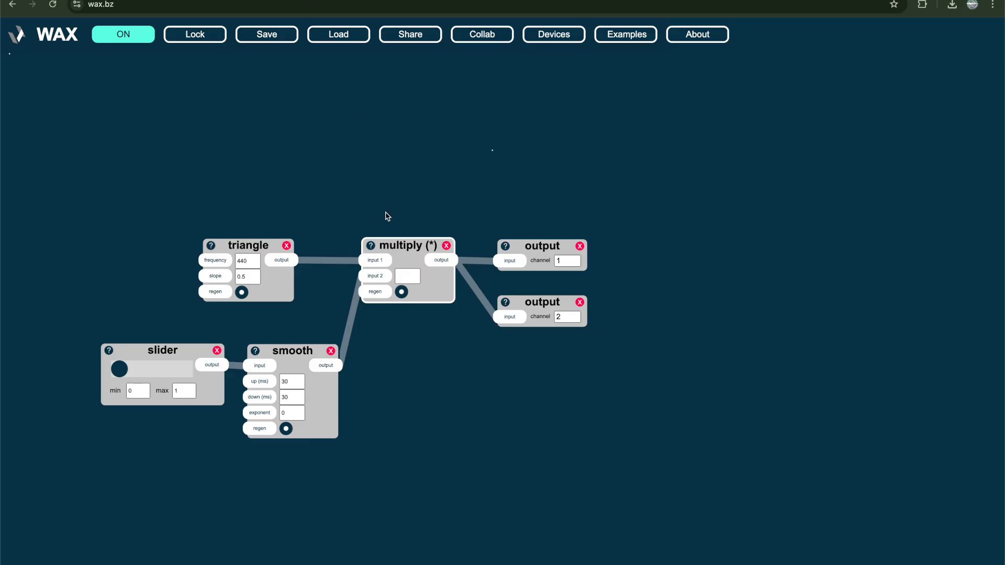
# Delete the multiply, triangle, slider and smooth devices, keeping only the two outputs
pyautogui.click(446, 246)
pyautogui.moveTo(117, 213); pyautogui.dragTo(357, 435)
pyautogui.press('Delete')
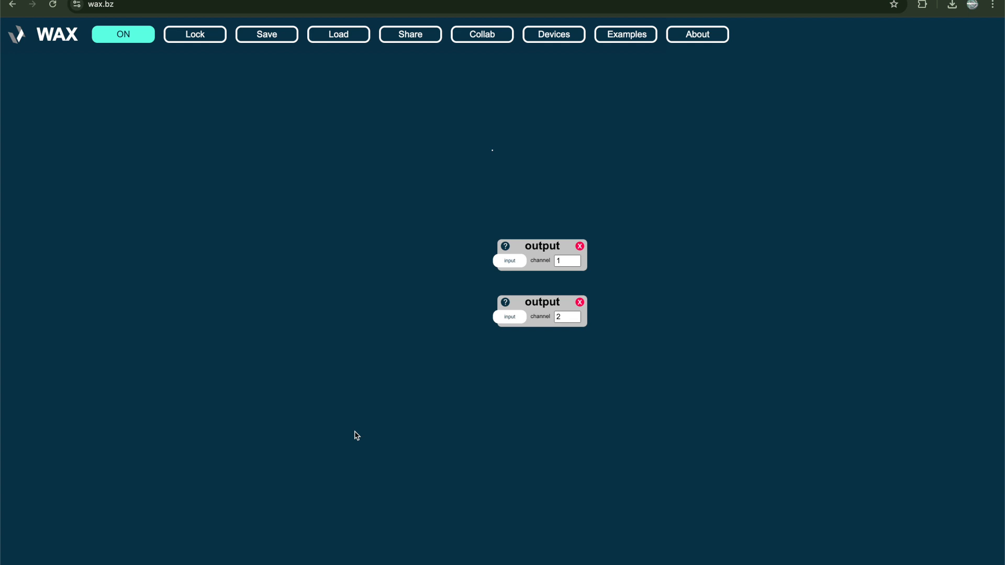
# Add a noise device on the empty canvas and duplicate it three times
pyautogui.doubleClick(184, 272)
pyautogui.write('noise')
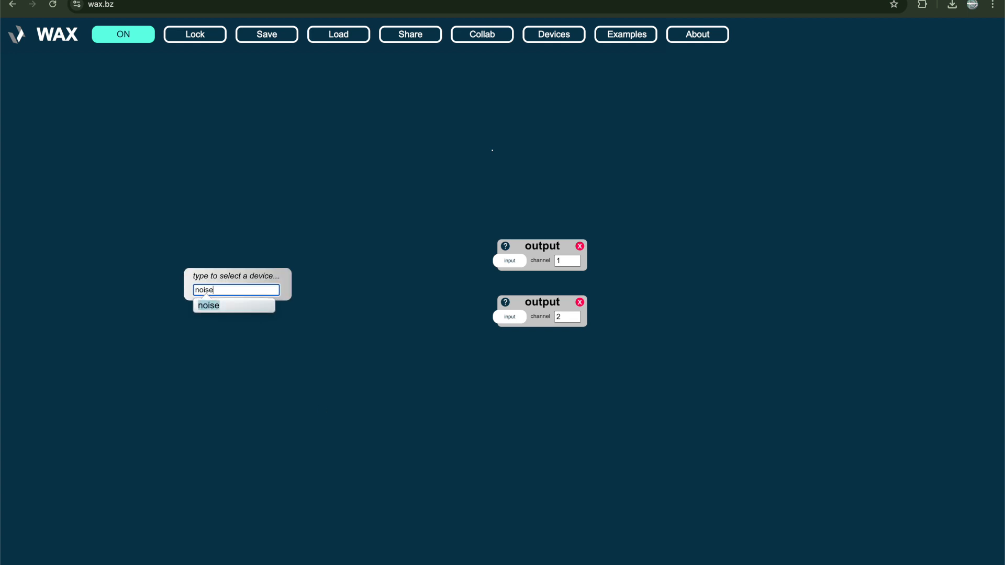
pyautogui.press('Return')
pyautogui.press('super+d')
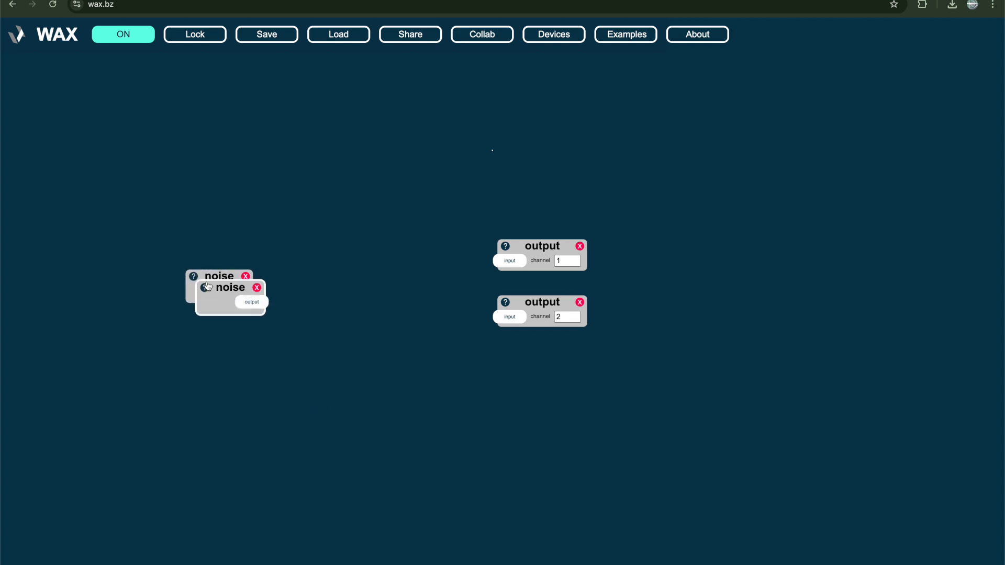
pyautogui.press('super+d')
pyautogui.press('super+d')
# Duplicate the group of four noise devices and place the copies beside the originals
pyautogui.moveTo(129, 249); pyautogui.dragTo(309, 386)
pyautogui.press('super+d')
pyautogui.moveTo(226, 286); pyautogui.dragTo(307, 268)
# Duplicate all eight noise devices above the originals, and delete every noise device from the canvas
pyautogui.moveTo(140, 243); pyautogui.dragTo(390, 344)
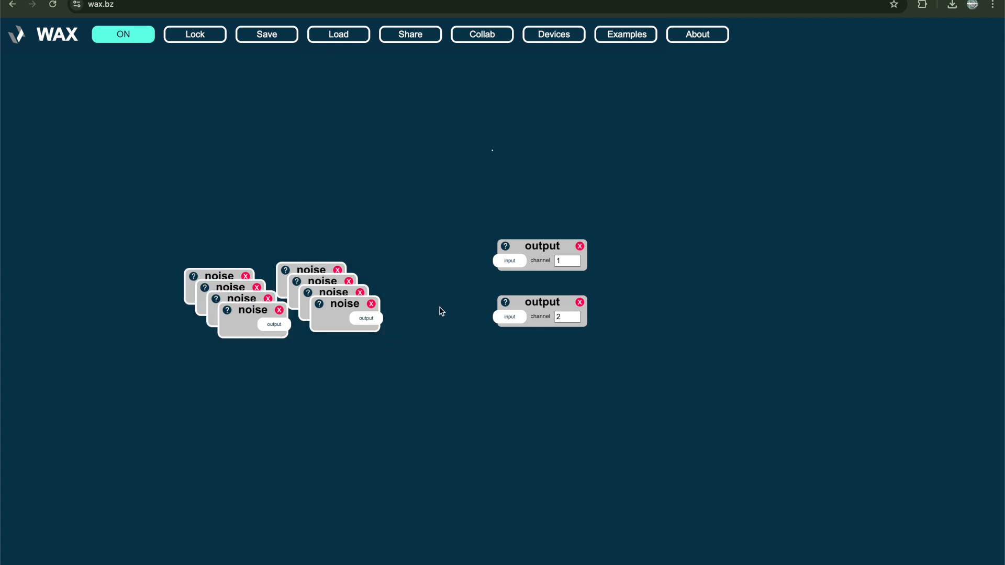
pyautogui.click(444, 225)
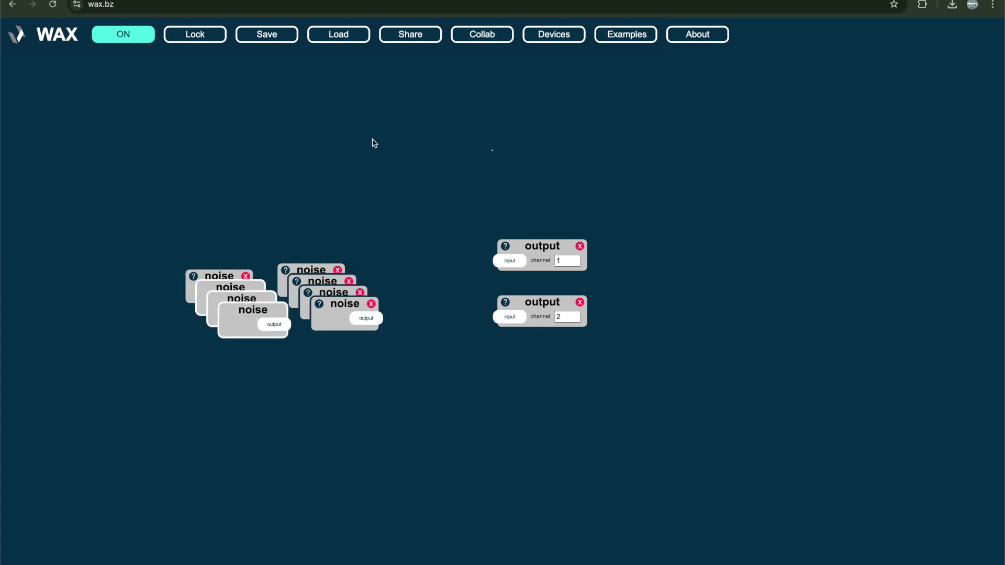
pyautogui.moveTo(234, 288); pyautogui.dragTo(231, 169)
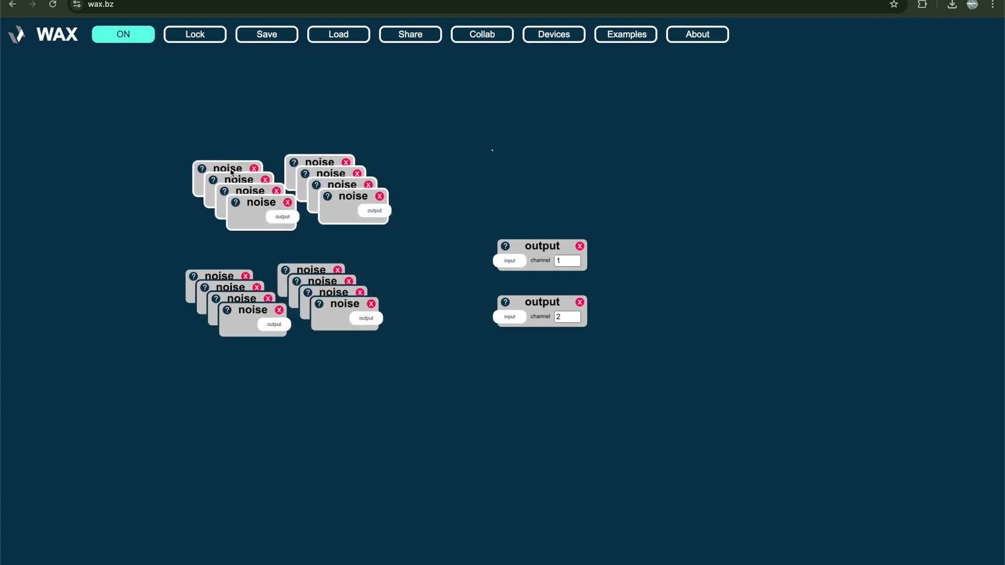
pyautogui.moveTo(150, 153); pyautogui.dragTo(410, 358)
pyautogui.press('Delete')
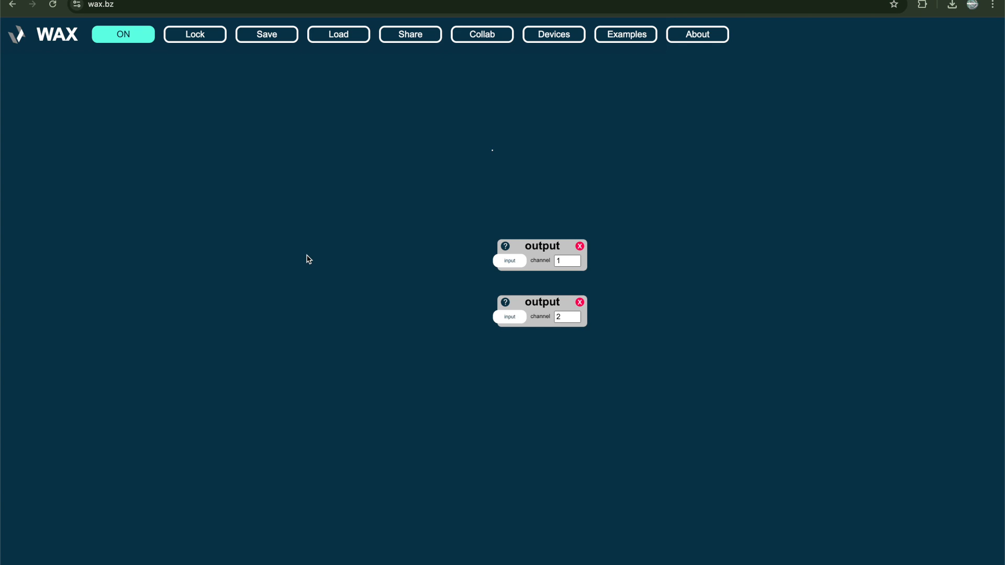
# Add a touchpad device and move it well away from the two outputs
pyautogui.doubleClick(255, 254)
pyautogui.write('tou')
pyautogui.press('Return')
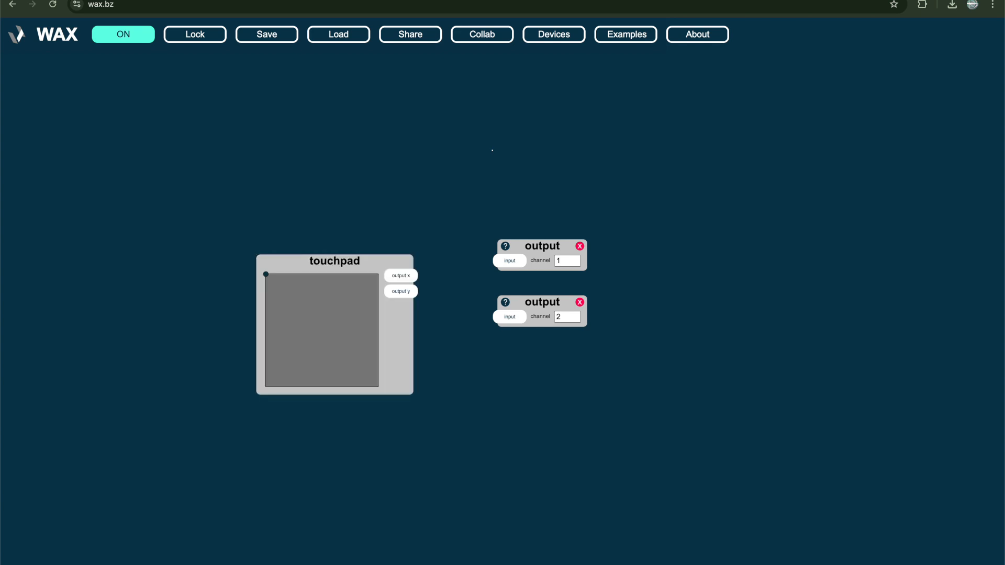
pyautogui.moveTo(299, 260); pyautogui.dragTo(173, 223)
# Add a scope device above and beside the touchpad, and shift both output devices farther away to make room
pyautogui.doubleClick(397, 332)
pyautogui.write('sc')
pyautogui.press('Return')
pyautogui.moveTo(464, 343); pyautogui.dragTo(383, 92)
pyautogui.moveTo(549, 198); pyautogui.dragTo(547, 369)
pyautogui.moveTo(548, 246); pyautogui.dragTo(624, 256)
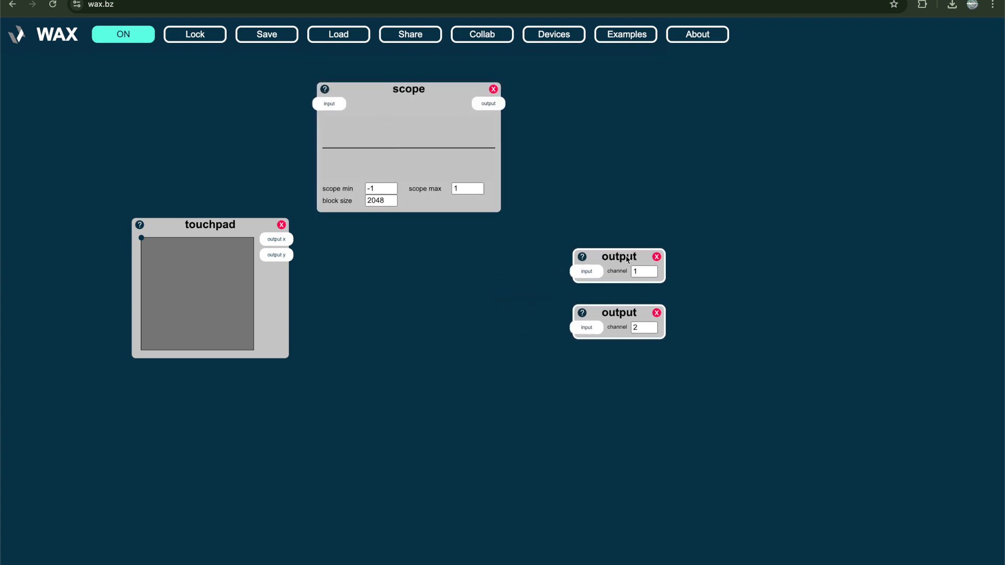
# Add a second scope below the first and connect the touchpad's output x to the upper scope and output y to the lower
pyautogui.doubleClick(398, 305)
pyautogui.write('sc')
pyautogui.press('Return')
pyautogui.moveTo(280, 242); pyautogui.dragTo(411, 157)
pyautogui.moveTo(277, 255); pyautogui.dragTo(407, 320)
# Change the point on the touchpad to test its signals and line up the two scopes one above the other
pyautogui.moveTo(193, 282); pyautogui.dragTo(172, 293)
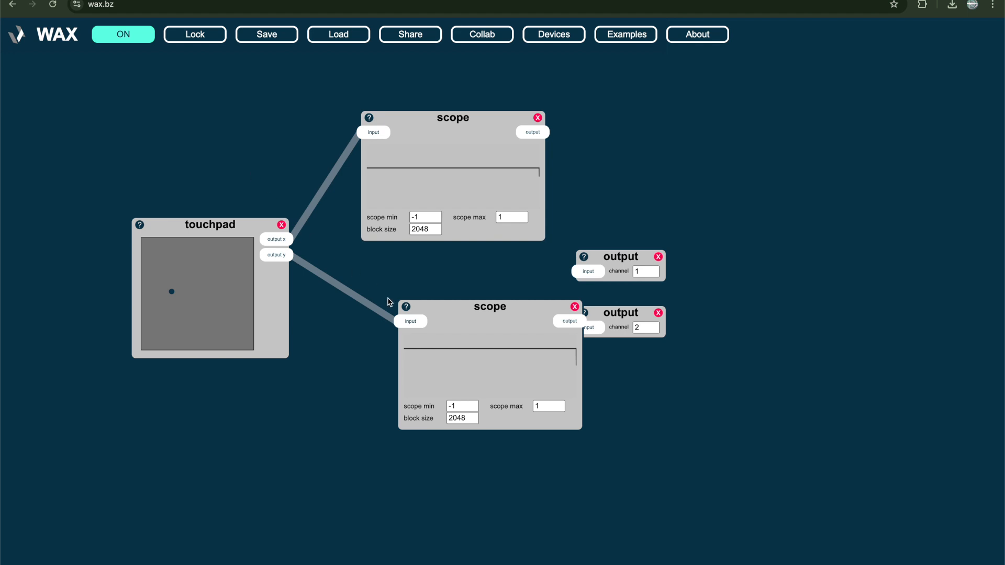
pyautogui.moveTo(481, 353); pyautogui.dragTo(438, 338)
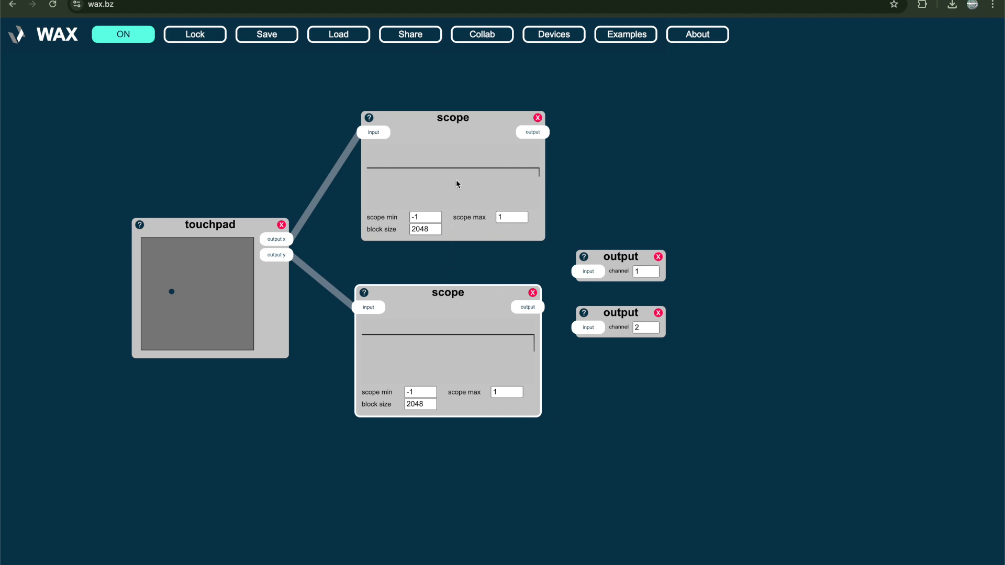
pyautogui.moveTo(456, 183); pyautogui.dragTo(453, 195)
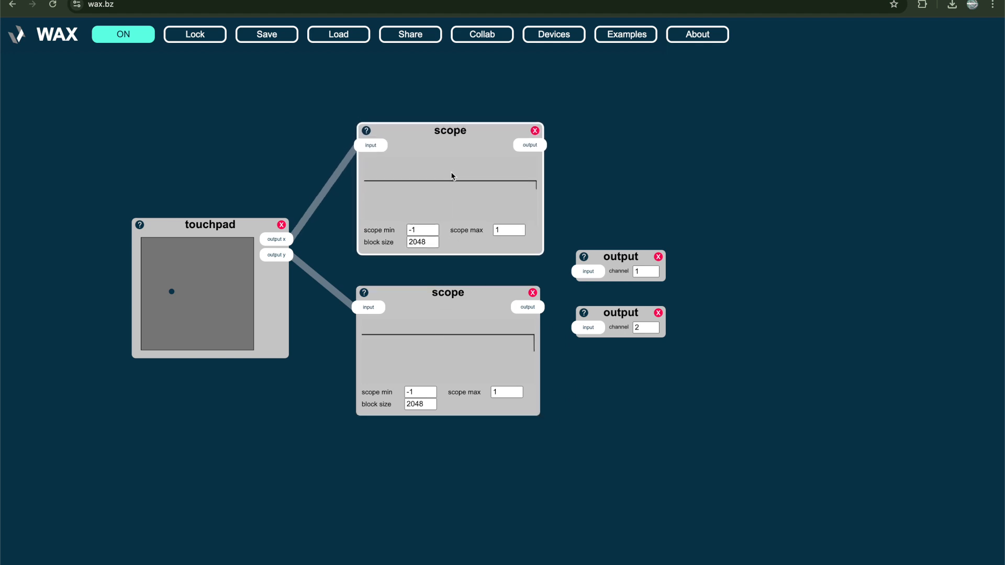
# Move the touchpad's point, and add a noise device above the touchpad with its output connected to the upper scope's input
pyautogui.moveTo(229, 259); pyautogui.dragTo(218, 284)
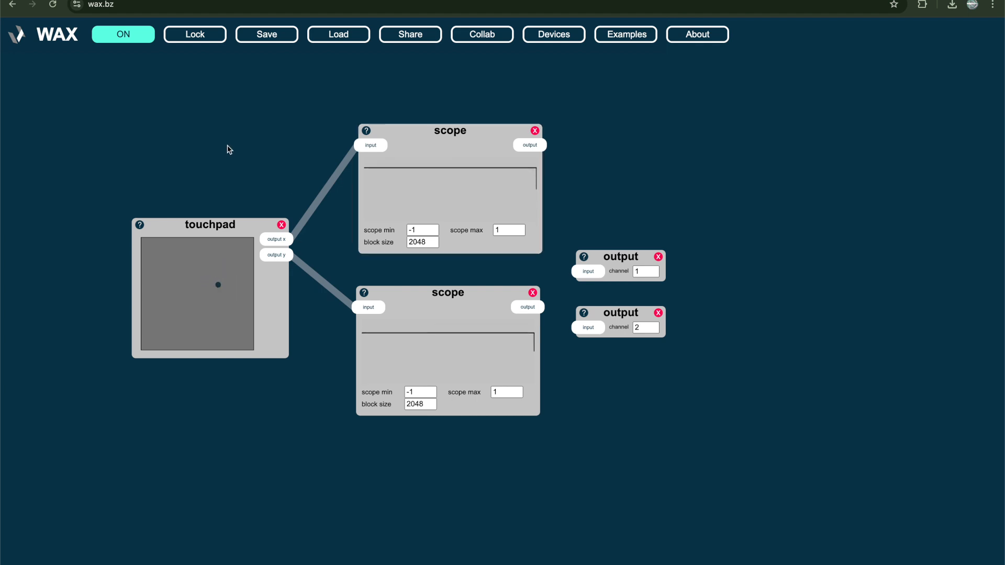
pyautogui.doubleClick(227, 144)
pyautogui.write('noise')
pyautogui.press('Return')
pyautogui.moveTo(289, 173); pyautogui.dragTo(367, 146)
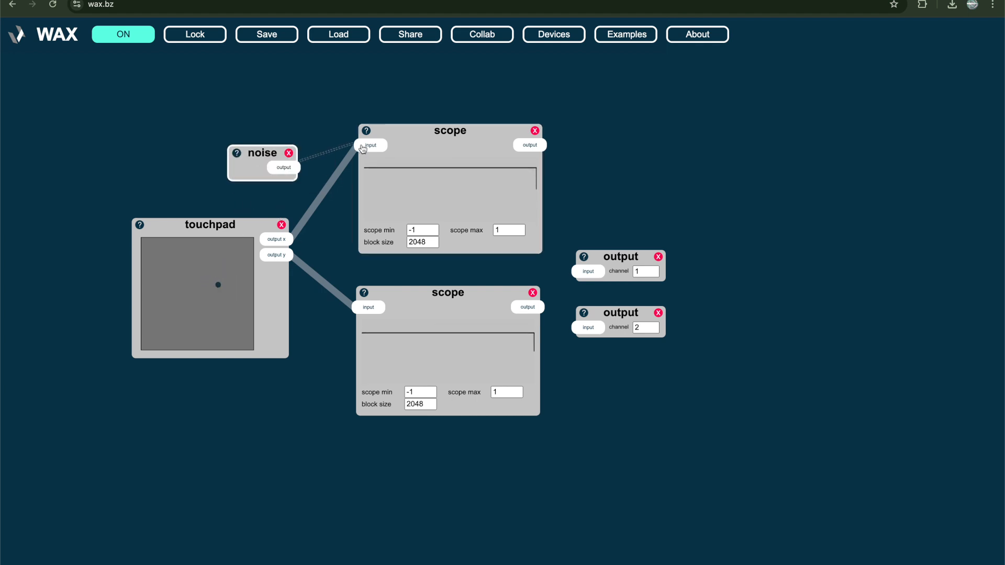
# Remove the touchpad's and noise device's connections to the scopes, and delete the noise device
pyautogui.click(328, 198)
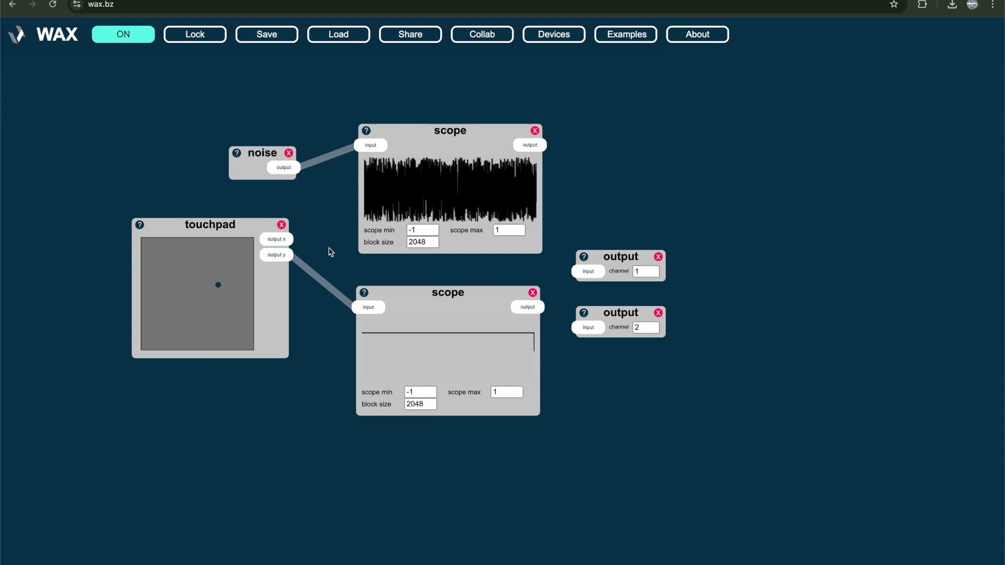
pyautogui.click(323, 283)
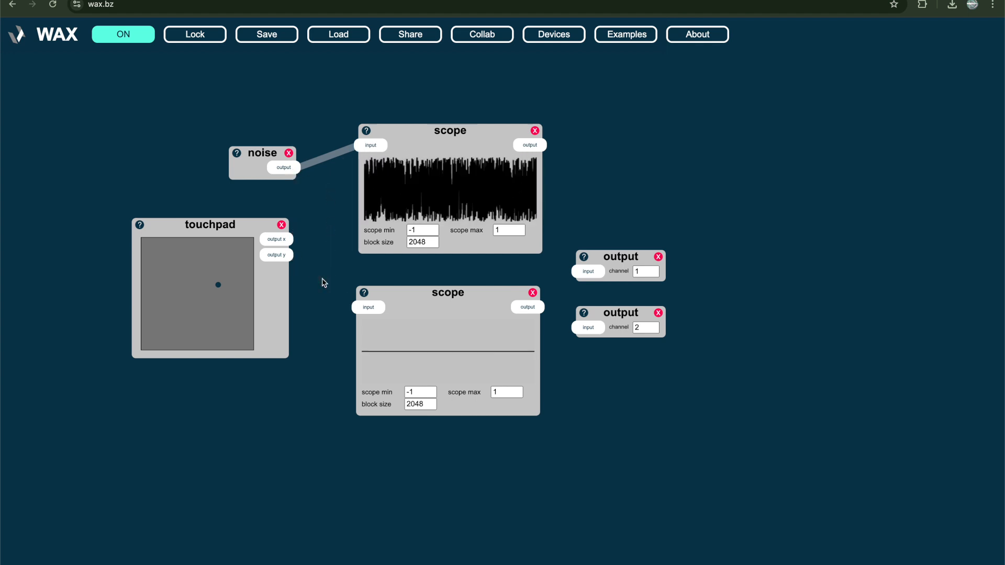
pyautogui.click(312, 167)
pyautogui.click(289, 153)
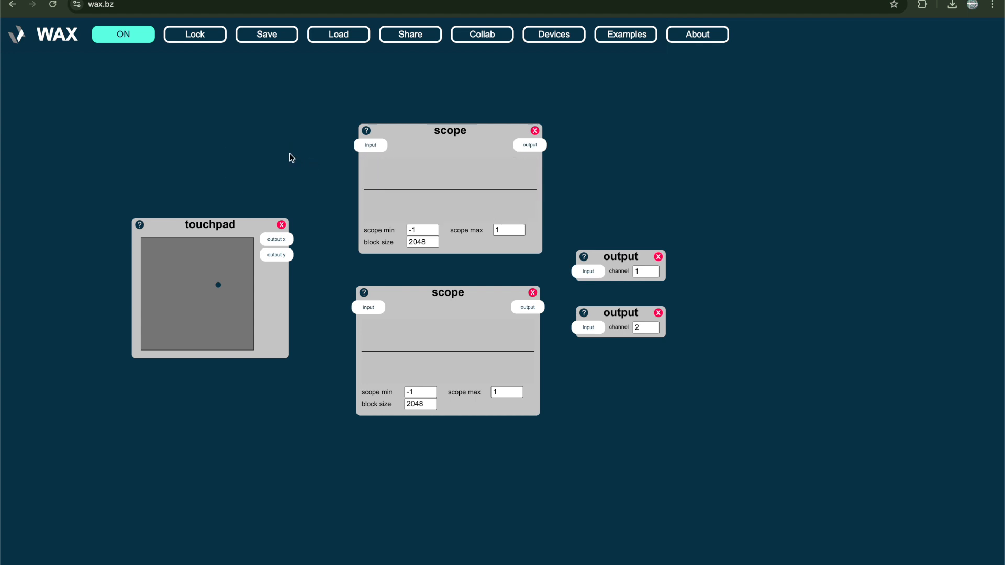
# Add a spectrogram device and place it beside the touchpad, overlapping the two scopes
pyautogui.doubleClick(309, 449)
pyautogui.write('spec')
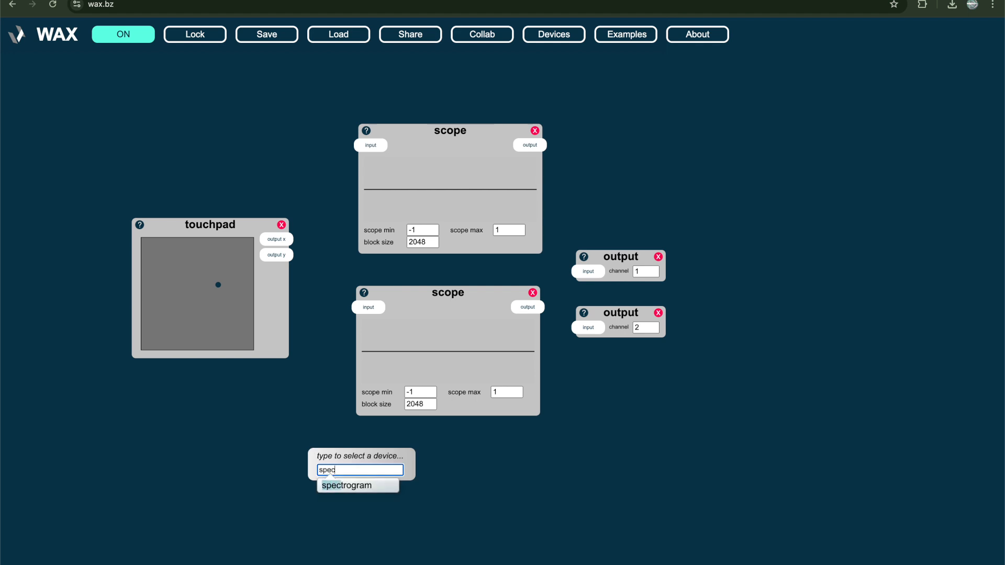
pyautogui.press('Return')
pyautogui.moveTo(351, 513); pyautogui.dragTo(341, 284)
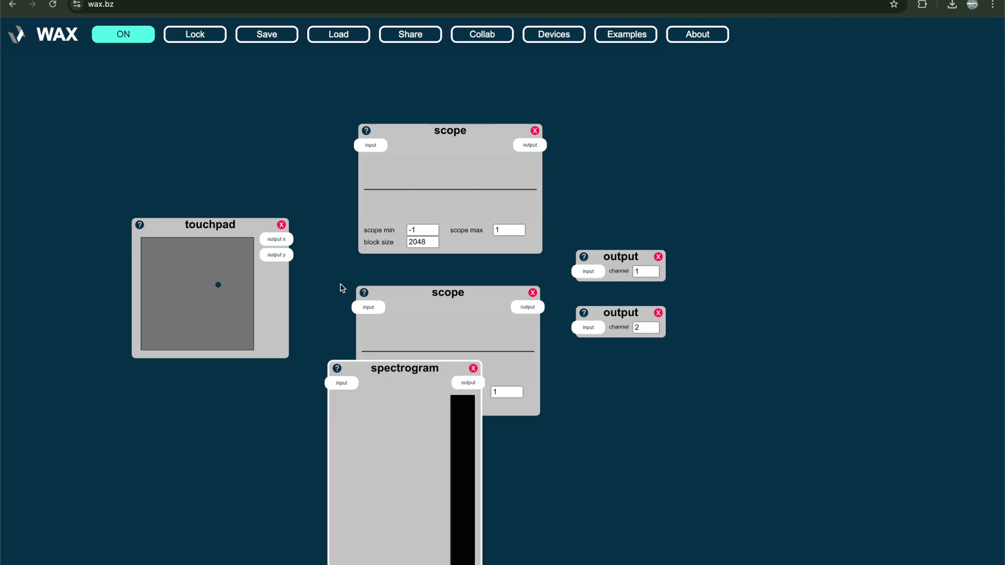
# Add a noise device feeding the spectrogram's input, and move the touchpad farther away from the spectrogram
pyautogui.doubleClick(249, 167)
pyautogui.write('noi')
pyautogui.press('Return')
pyautogui.moveTo(280, 185); pyautogui.dragTo(309, 241)
pyautogui.moveTo(253, 225); pyautogui.dragTo(200, 225)
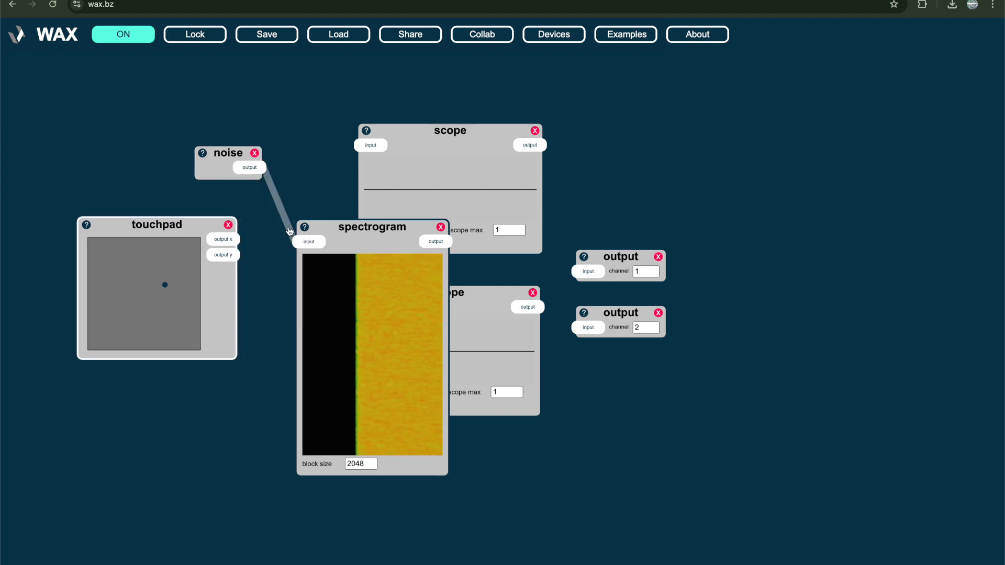
# Disconnect the noise device from the spectrogram and delete the spectrogram
pyautogui.click(288, 231)
pyautogui.press('BackSpace')
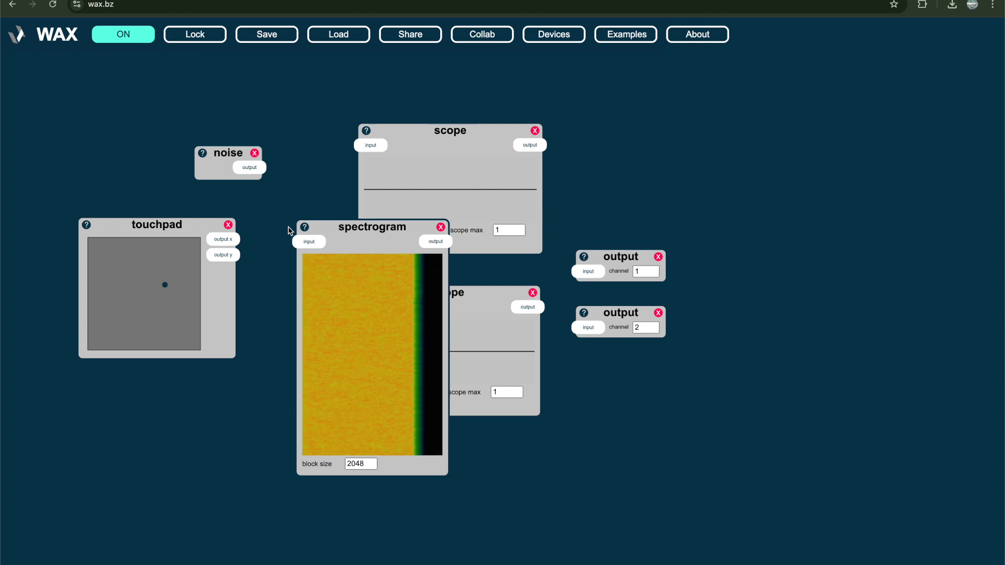
pyautogui.moveTo(371, 236); pyautogui.dragTo(369, 301)
pyautogui.moveTo(438, 298); pyautogui.dragTo(402, 184)
pyautogui.click(404, 176)
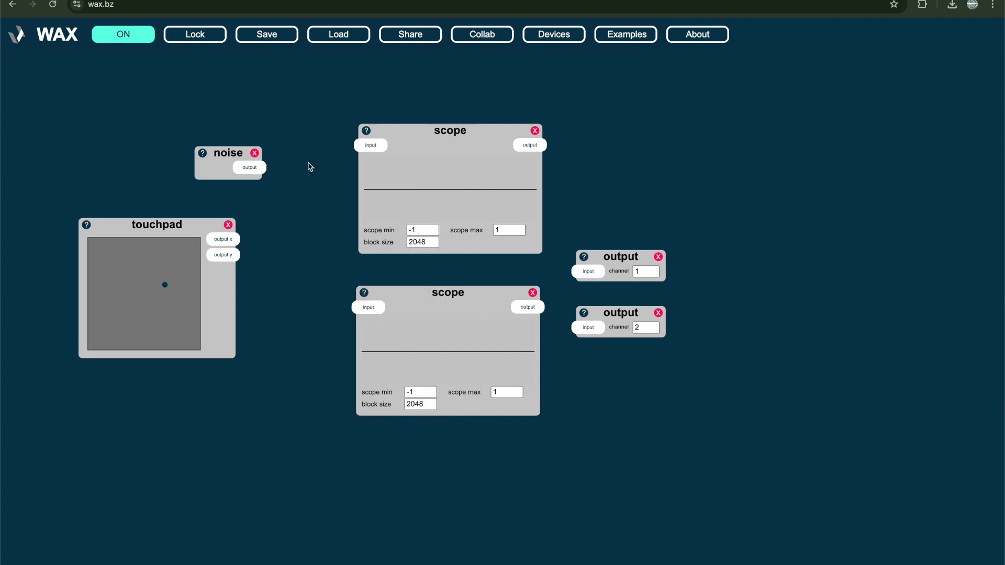
# Add a print device between the touchpad and the scopes
pyautogui.doubleClick(298, 204)
pyautogui.write('print')
pyautogui.press('Return')
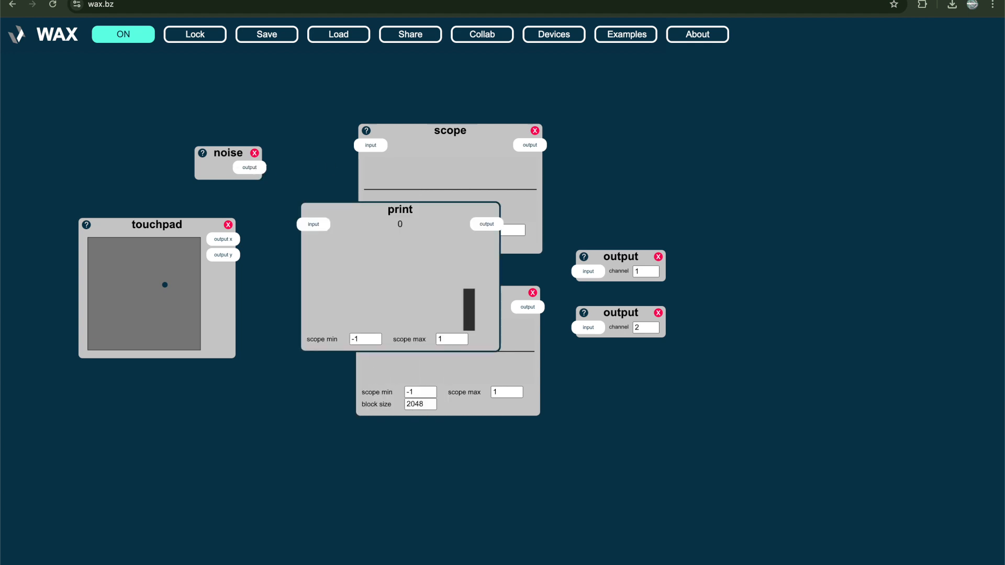
# Delete both scopes, the noise device and the touchpad, leaving the print device and the two outputs
pyautogui.click(429, 170)
pyautogui.press('BackSpace')
pyautogui.click(450, 378)
pyautogui.press('BackSpace')
pyautogui.click(202, 172)
pyautogui.press('BackSpace')
pyautogui.click(195, 231)
pyautogui.press('BackSpace')
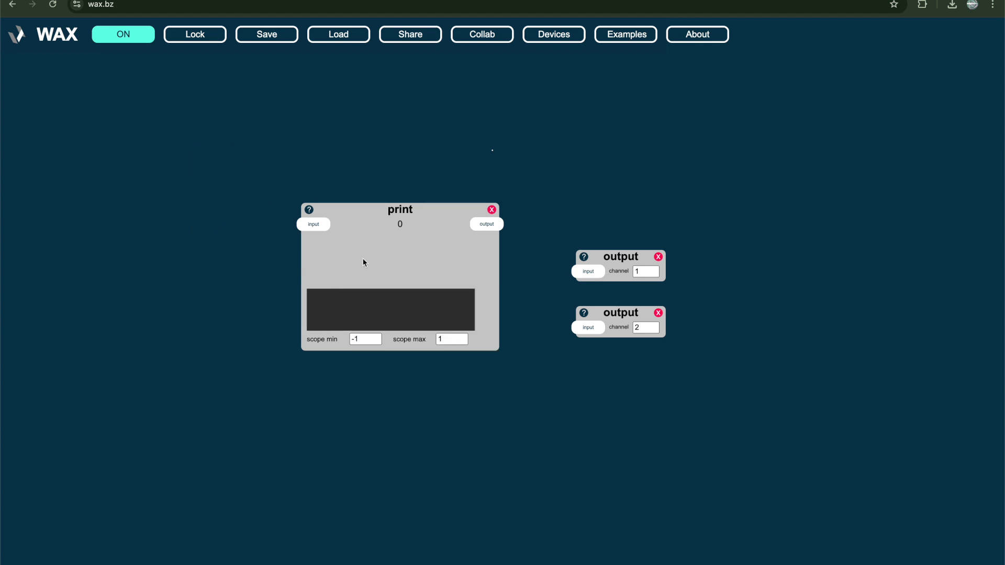
# Shift the print device up towards the outputs and add a random device below and beside it
pyautogui.moveTo(331, 258); pyautogui.dragTo(367, 229)
pyautogui.doubleClick(219, 300)
pyautogui.write('random')
pyautogui.press('Return')
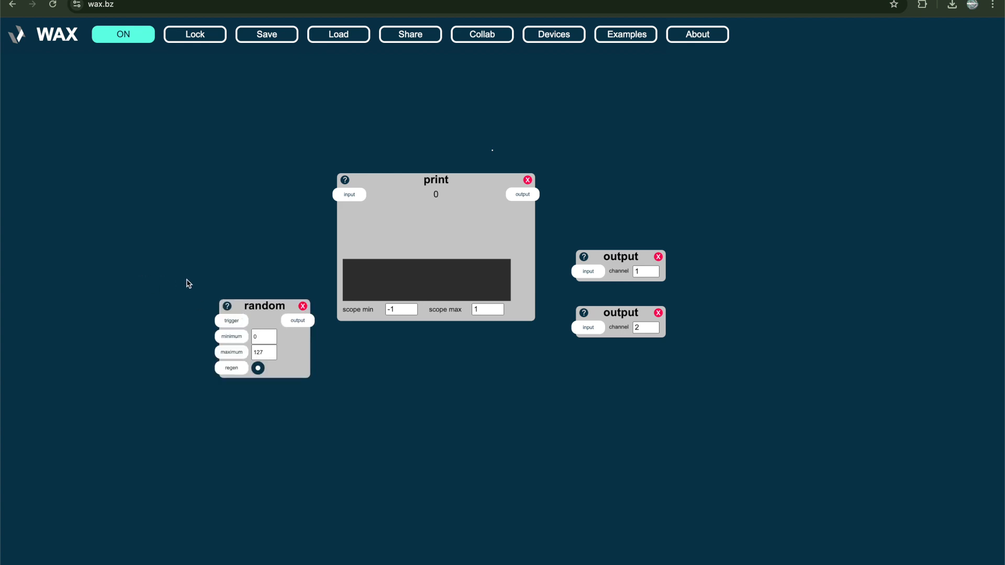
# Add a clock device beside the random device and connect its n/8 output to the random device's trigger
pyautogui.doubleClick(90, 226)
pyautogui.write('clock')
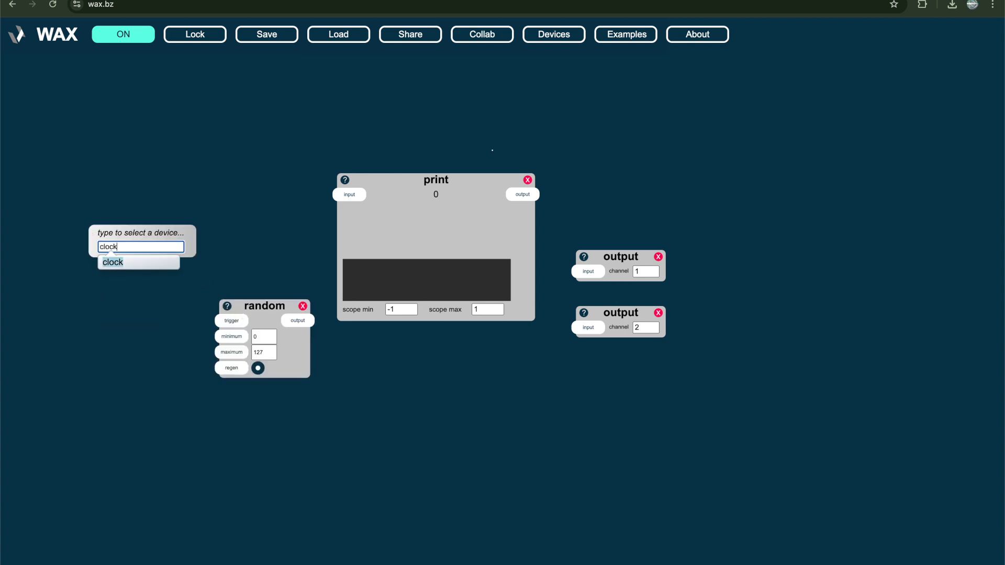
pyautogui.press('Return')
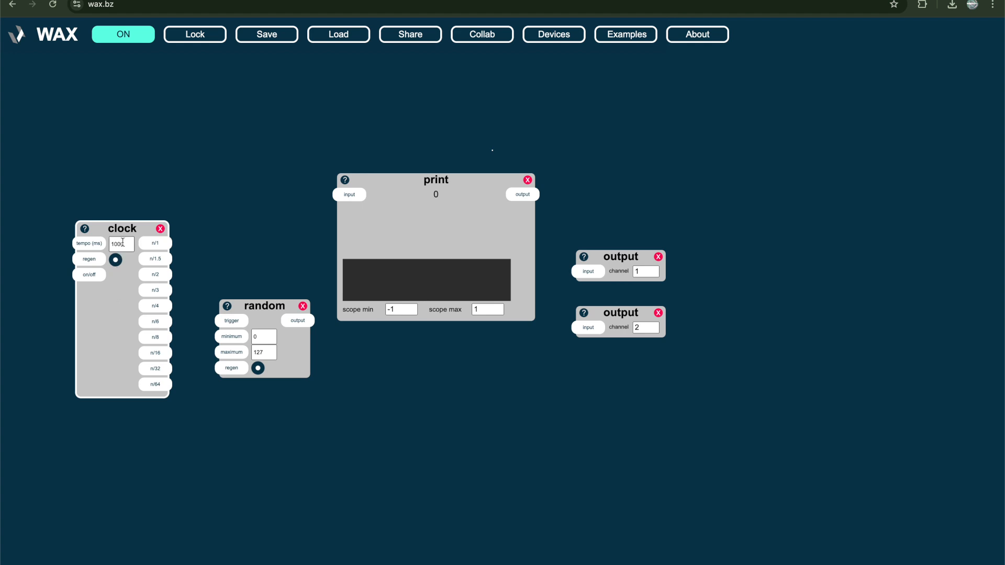
pyautogui.click(127, 245)
pyautogui.click(149, 201)
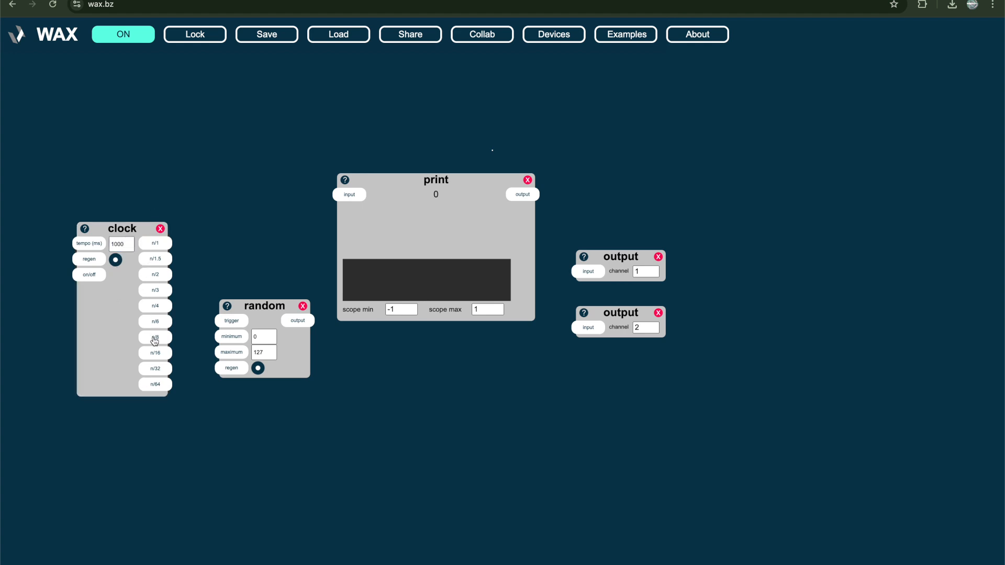
pyautogui.moveTo(154, 341)
pyautogui.mouseDown()
pyautogui.moveTo(263, 320)
pyautogui.moveTo(244, 339)
pyautogui.mouseUp()
pyautogui.click(249, 283)
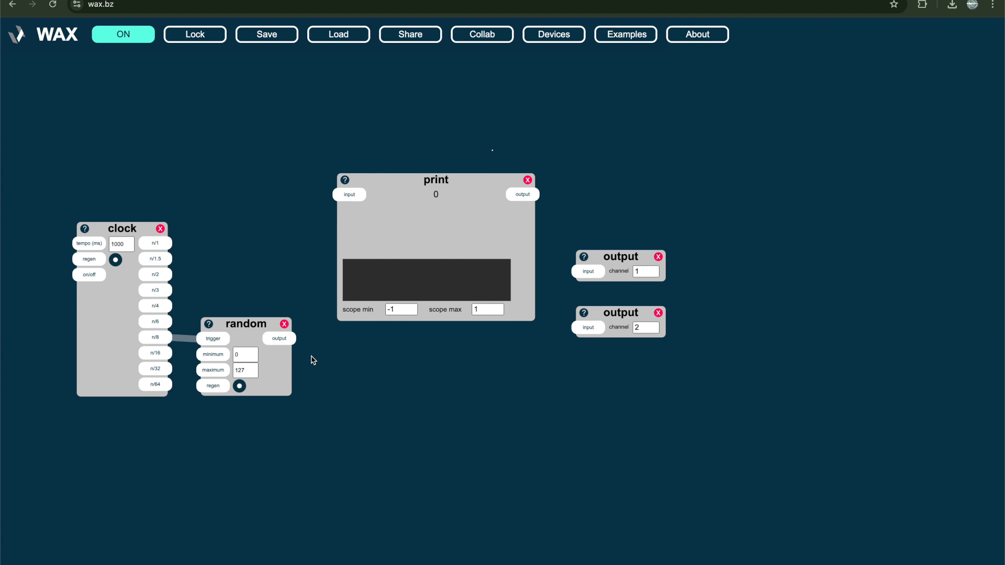
# Set the print device's scope range to 0 to 127, and connect the random device's output to its input
pyautogui.doubleClick(391, 309)
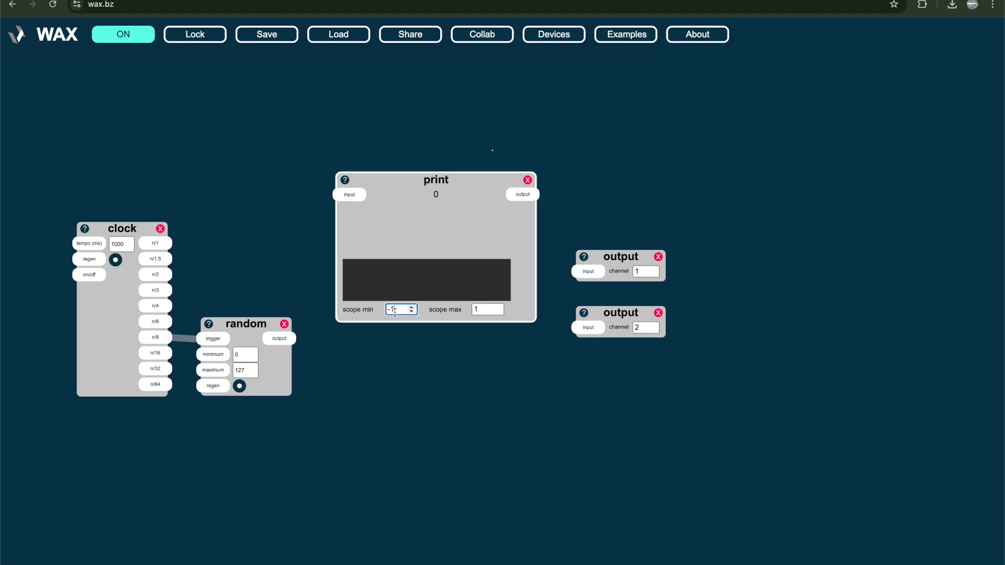
pyautogui.press('BackSpace')
pyautogui.write('0')
pyautogui.click(484, 310)
pyautogui.write('27')
pyautogui.click(421, 381)
pyautogui.moveTo(290, 343); pyautogui.dragTo(345, 201)
pyautogui.moveTo(414, 234); pyautogui.dragTo(399, 361)
pyautogui.click(442, 234)
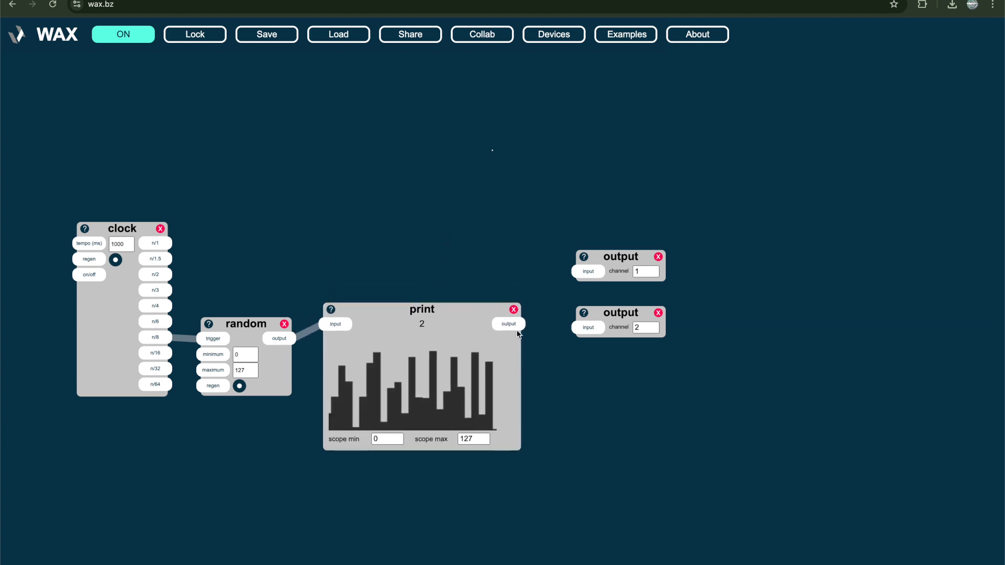
# Align the print device with the random device so that their connection runs straight
pyautogui.moveTo(429, 319); pyautogui.dragTo(427, 336)
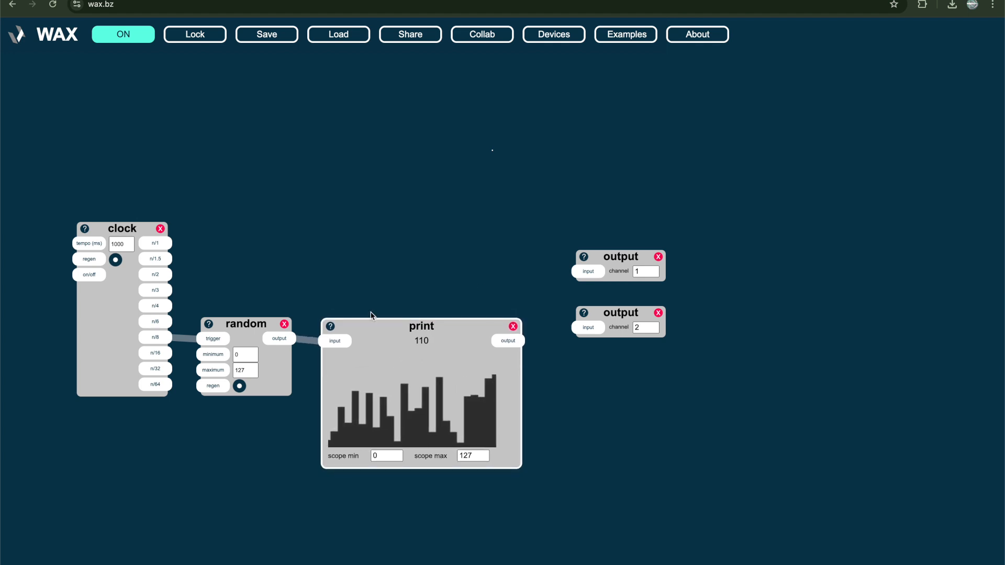
pyautogui.click(354, 289)
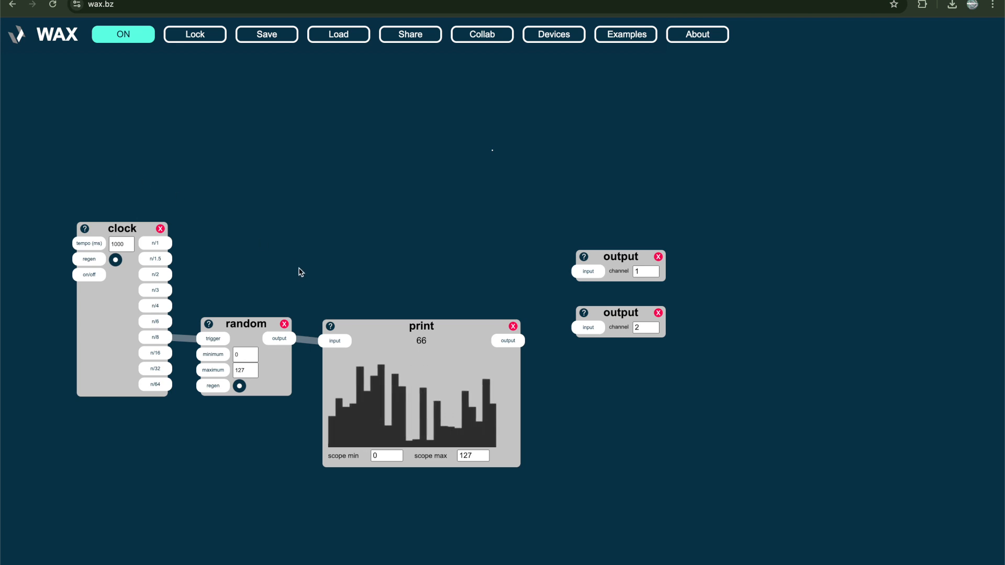
pyautogui.click(406, 375)
pyautogui.click(357, 262)
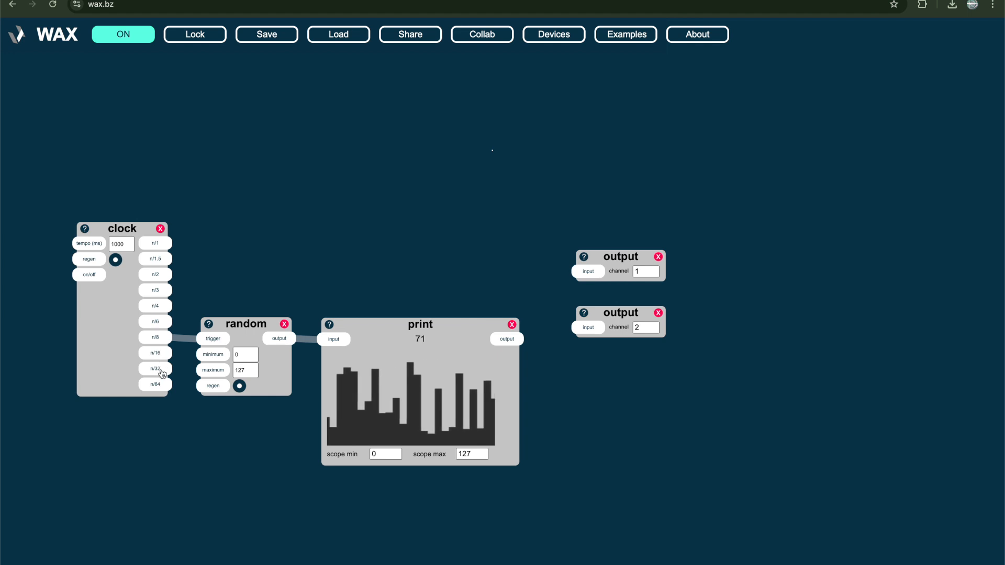
# Connect the clock's n/16 and n/64 outputs to the random device's trigger as well
pyautogui.moveTo(159, 361); pyautogui.dragTo(210, 343)
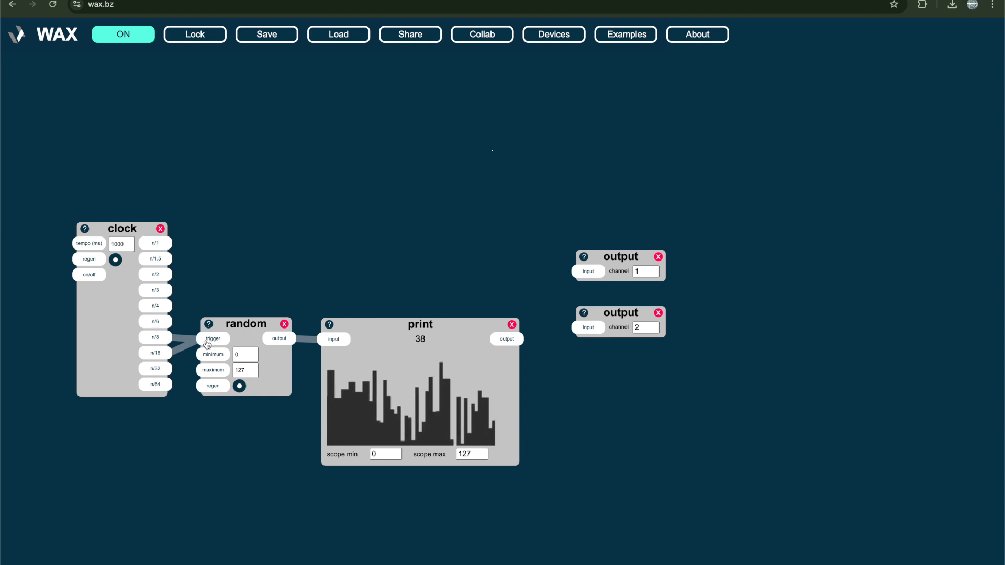
pyautogui.click(166, 387)
pyautogui.moveTo(166, 387); pyautogui.dragTo(211, 339)
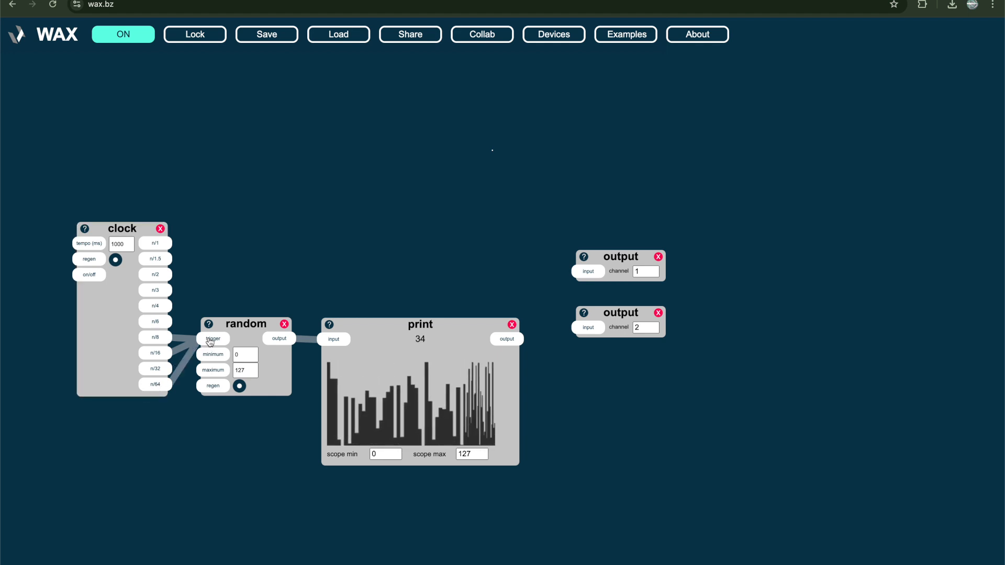
# Delete the random, print and clock devices, leaving only the two outputs
pyautogui.click(284, 324)
pyautogui.click(286, 325)
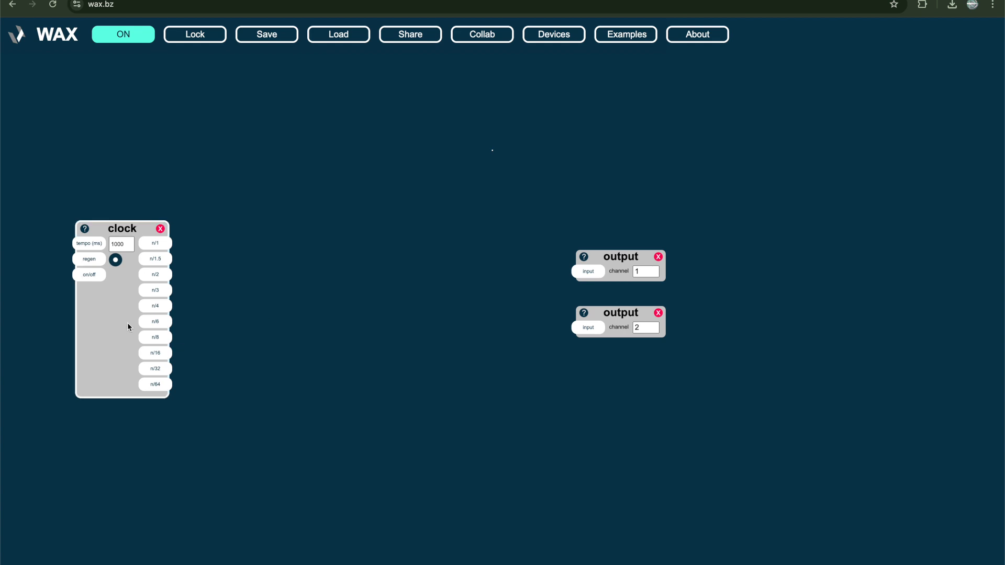
pyautogui.click(160, 229)
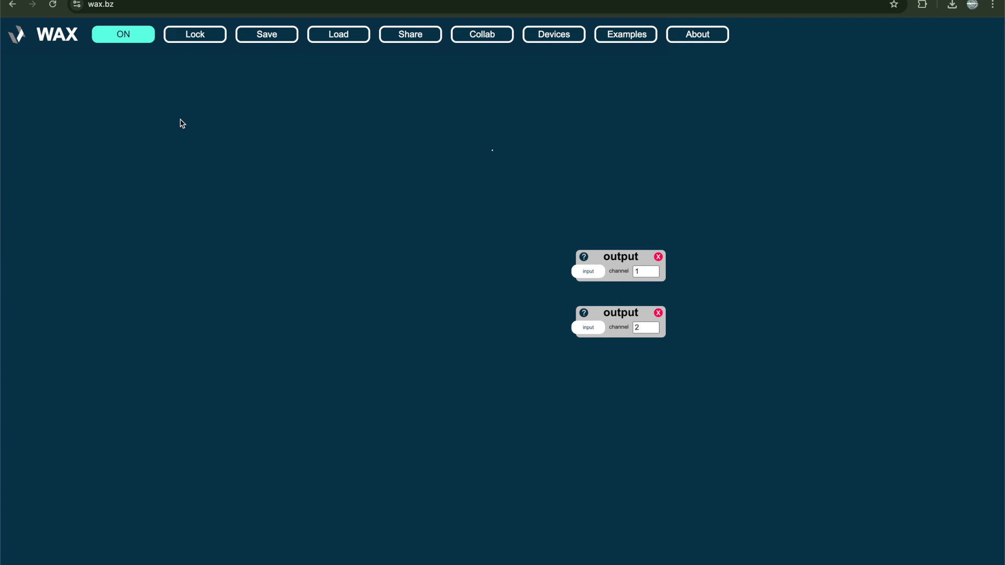
# Add a triangle oscillator device in the empty area above and well away from the outputs
pyautogui.doubleClick(198, 150)
pyautogui.write('tri')
pyautogui.press('Return')
pyautogui.click(235, 176)
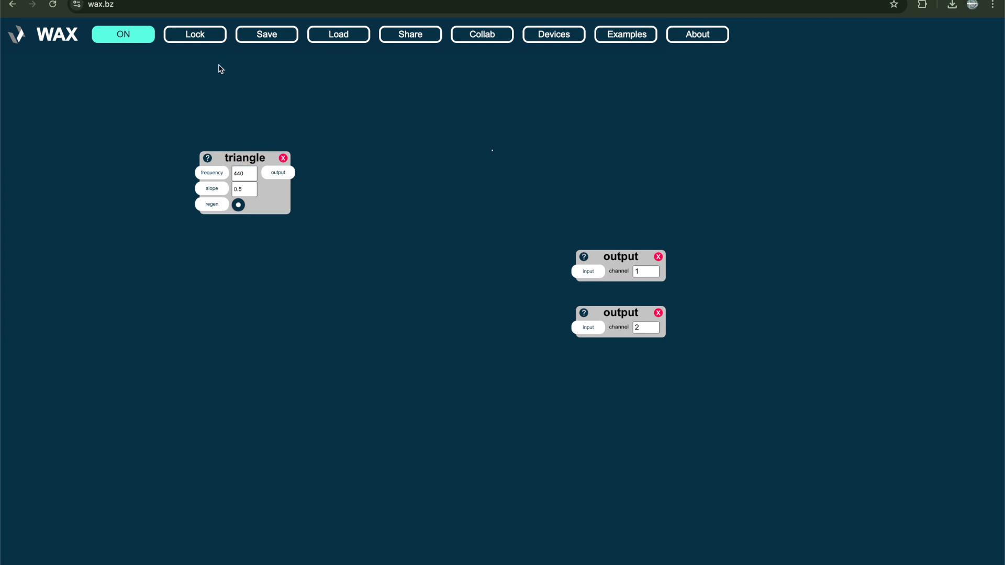
# Set the triangle's frequency to 220 while the patch is locked, and unlock the patch again
pyautogui.click(201, 41)
pyautogui.click(256, 157)
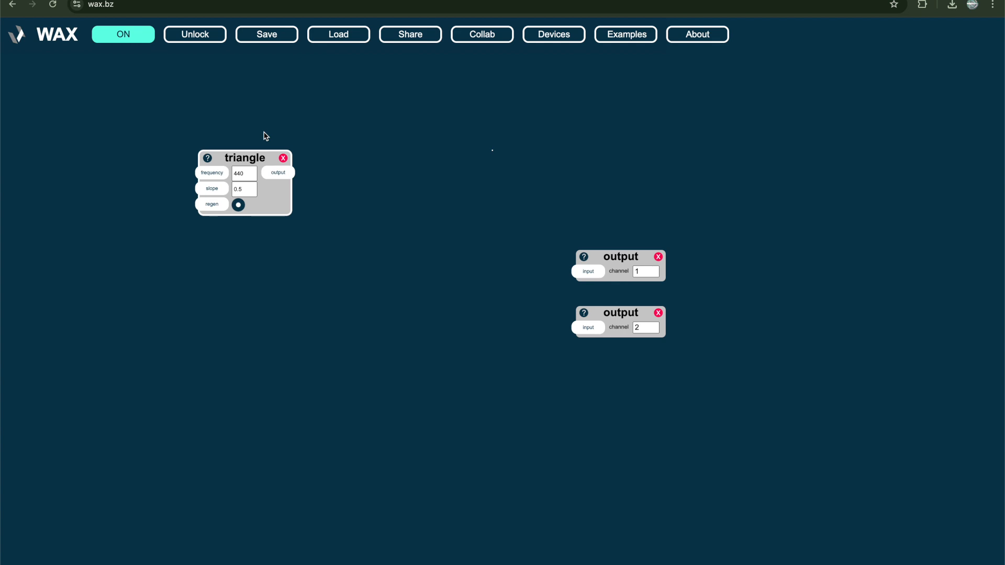
pyautogui.click(248, 169)
pyautogui.click(232, 115)
pyautogui.click(195, 35)
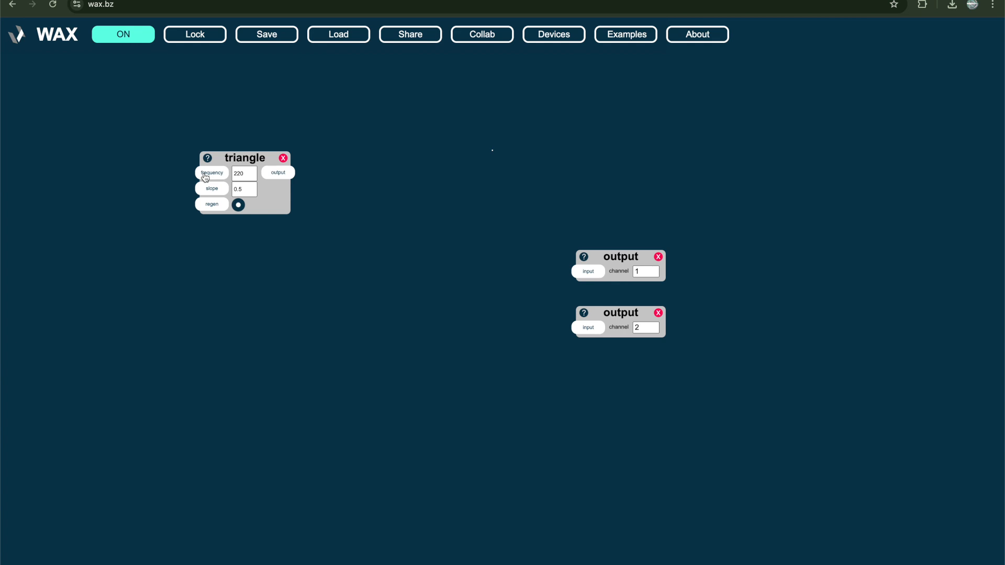
# Add a sine device with frequency 1, and move the triangle device closer to the outputs to make room
pyautogui.doubleClick(124, 240)
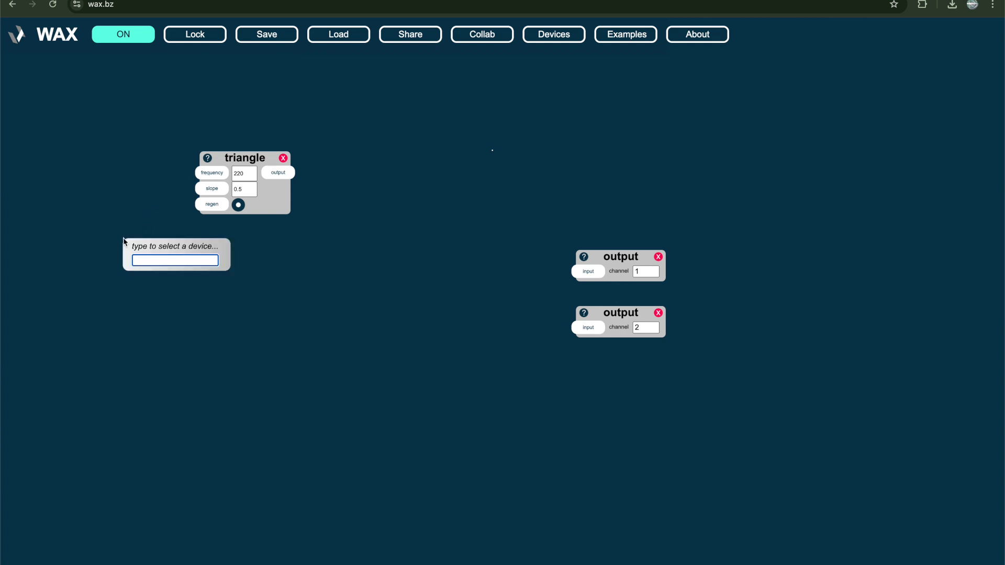
pyautogui.write('sine')
pyautogui.press('Return')
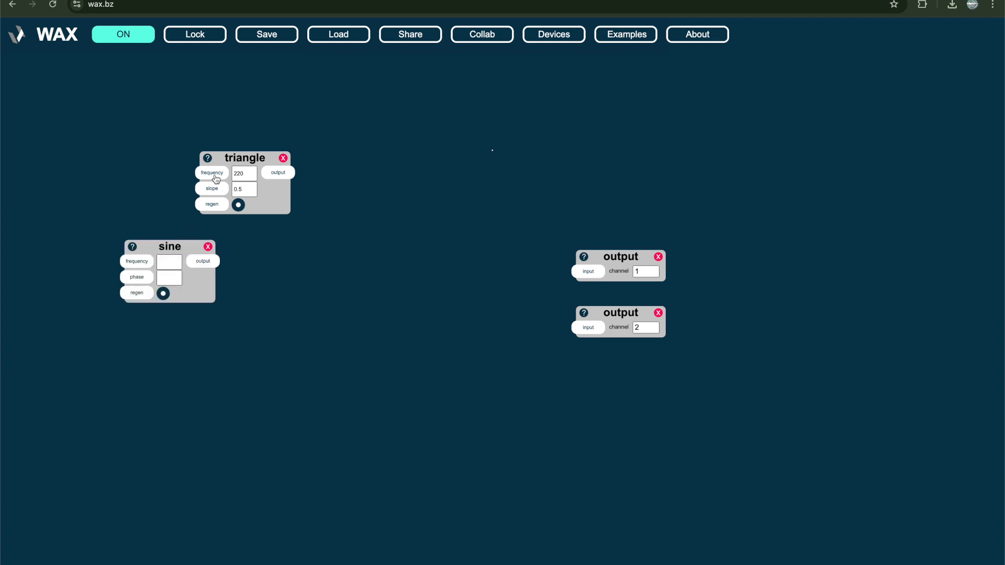
pyautogui.moveTo(232, 163); pyautogui.dragTo(319, 205)
pyautogui.click(173, 260)
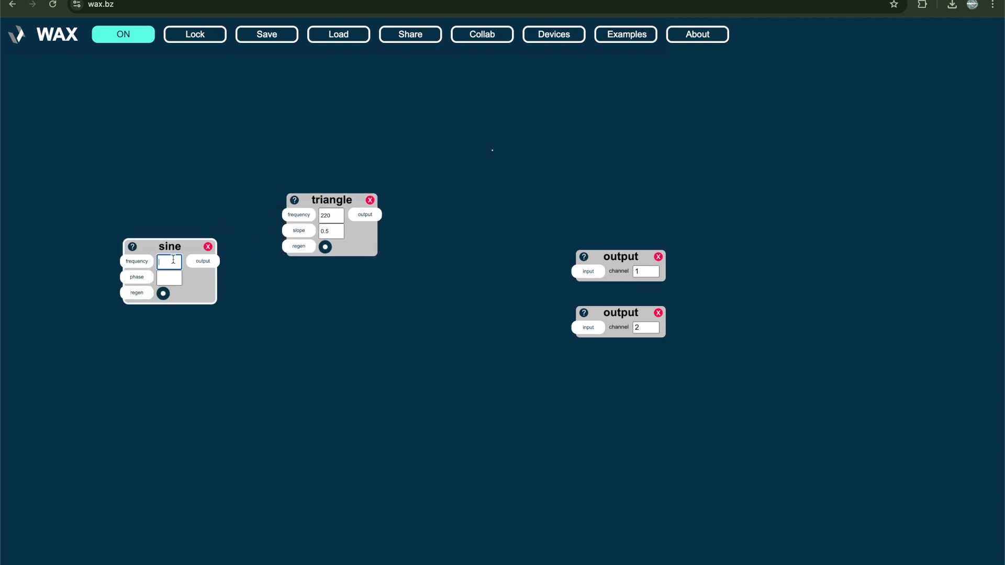
# Add a scale device below the triangle and connect the sine's output to its input
pyautogui.doubleClick(244, 312)
pyautogui.write('scale')
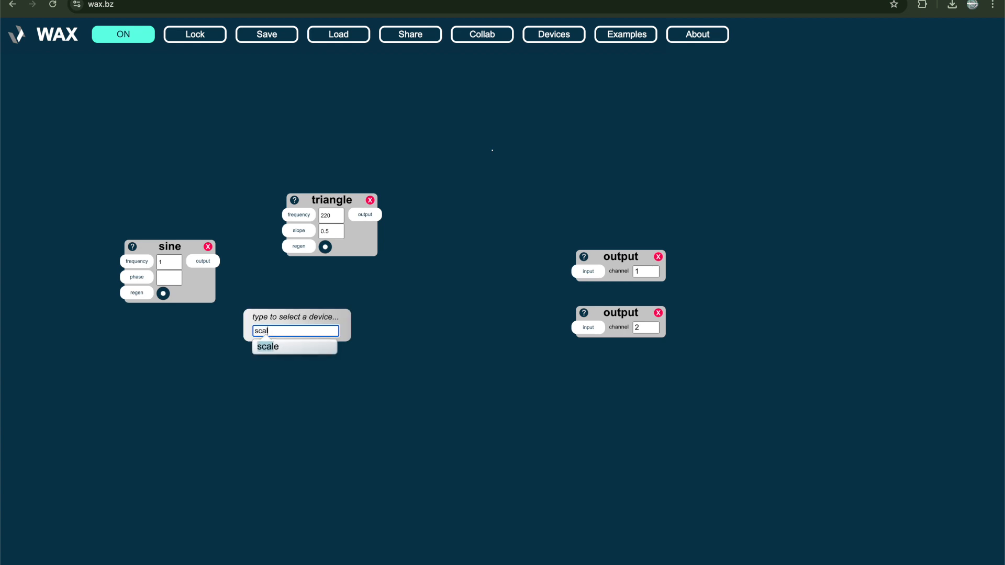
pyautogui.press('Return')
pyautogui.moveTo(202, 266); pyautogui.dragTo(257, 331)
# Set the scale to low in -1, high in 1, low out 2 and high out 120, and connect its output to the triangle's frequency
pyautogui.click(298, 345)
pyautogui.write('-1')
pyautogui.press('Tab')
pyautogui.write('1')
pyautogui.press('Tab')
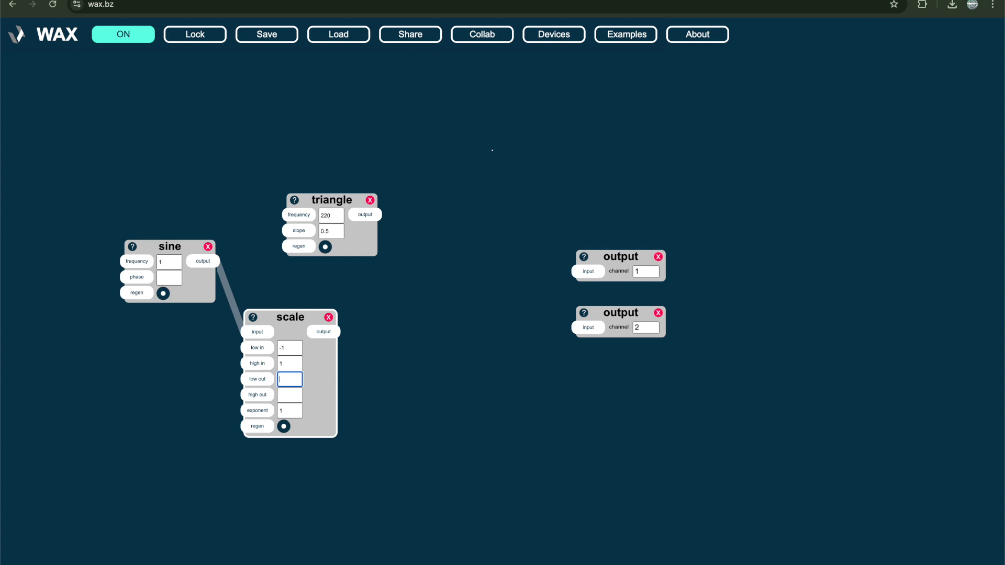
pyautogui.write('2')
pyautogui.press('Tab')
pyautogui.click(397, 330)
pyautogui.click(337, 331)
pyautogui.click(305, 219)
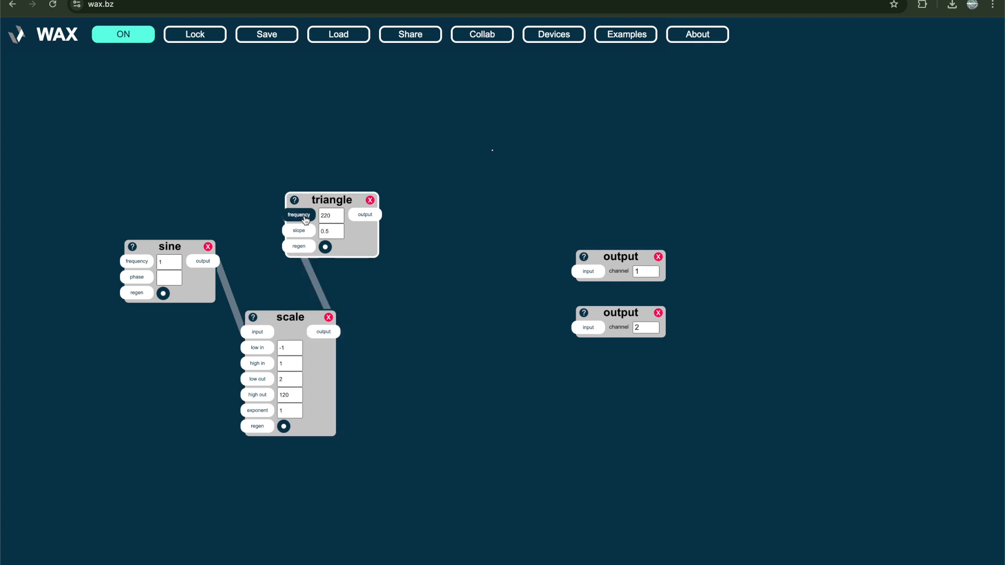
# Move the triangle beside the scale and route it through a new multiply device with input 2 at 0.25 into both outputs
pyautogui.moveTo(305, 219); pyautogui.dragTo(375, 323)
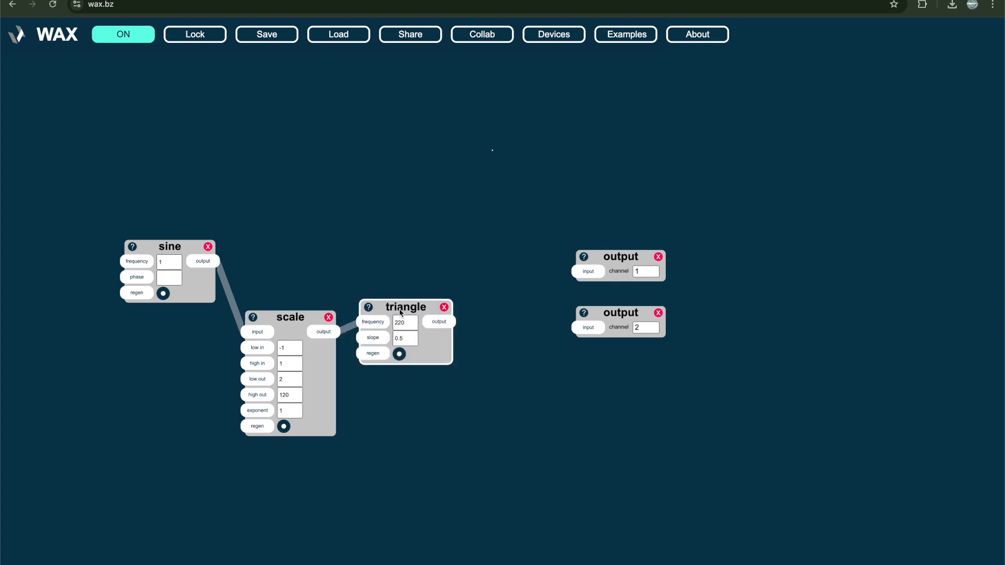
pyautogui.doubleClick(508, 345)
pyautogui.write('*')
pyautogui.press('Return')
pyautogui.moveTo(438, 321); pyautogui.dragTo(587, 328)
pyautogui.click(562, 387)
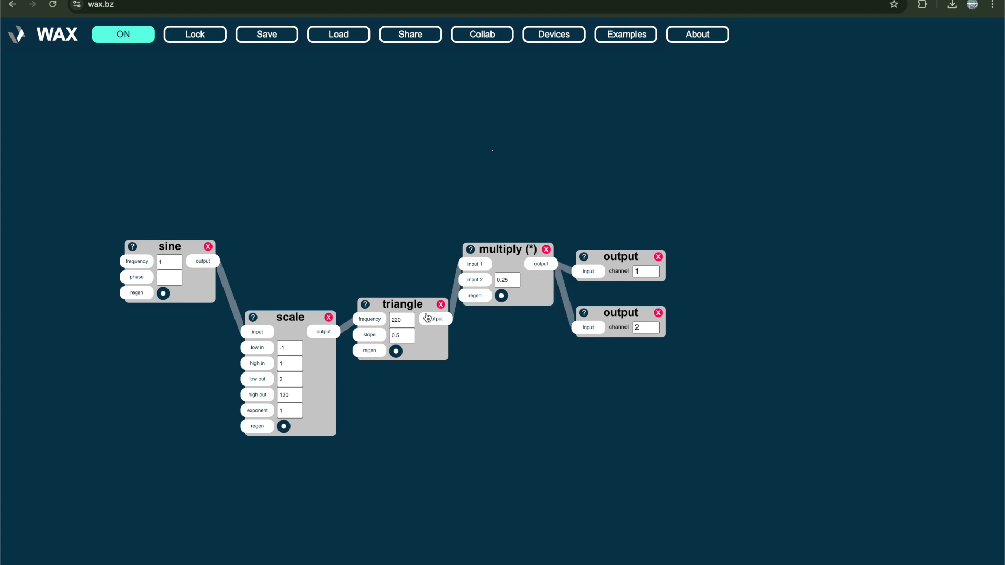
# Set the scale's high out to 500 and mute the sound by setting the multiply's input 2 to 0
pyautogui.click(292, 395)
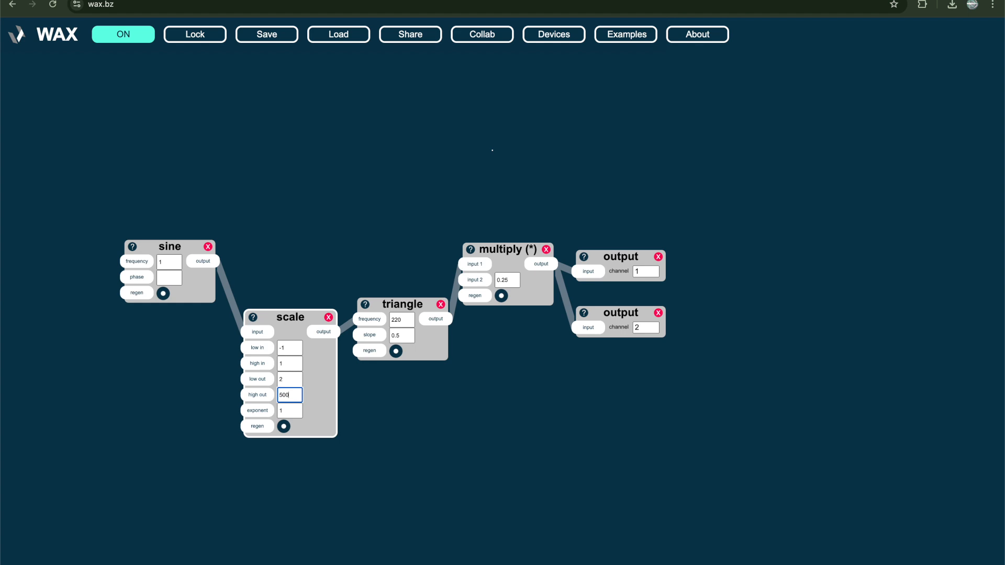
pyautogui.click(402, 320)
pyautogui.click(506, 280)
pyautogui.write('5')
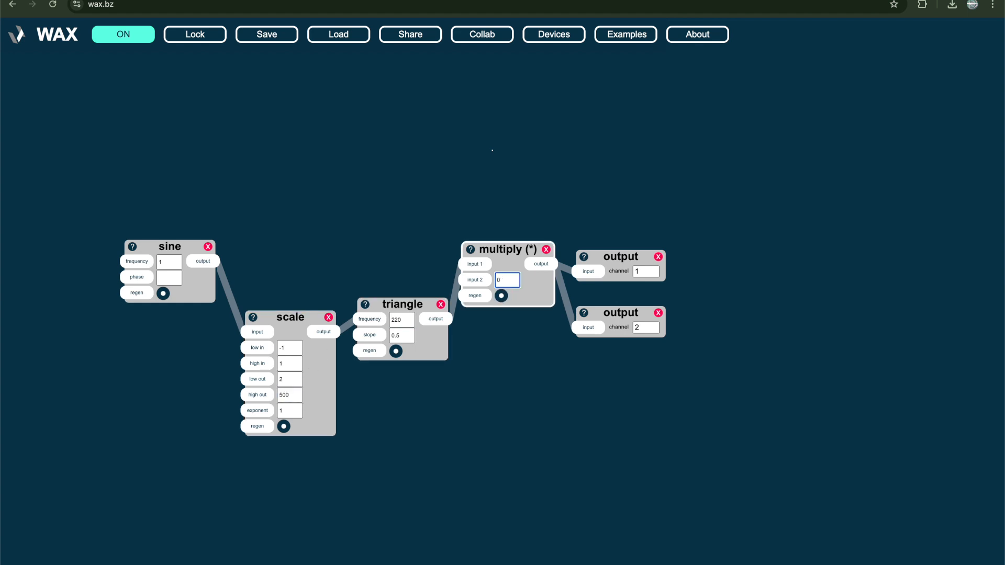
pyautogui.click(404, 318)
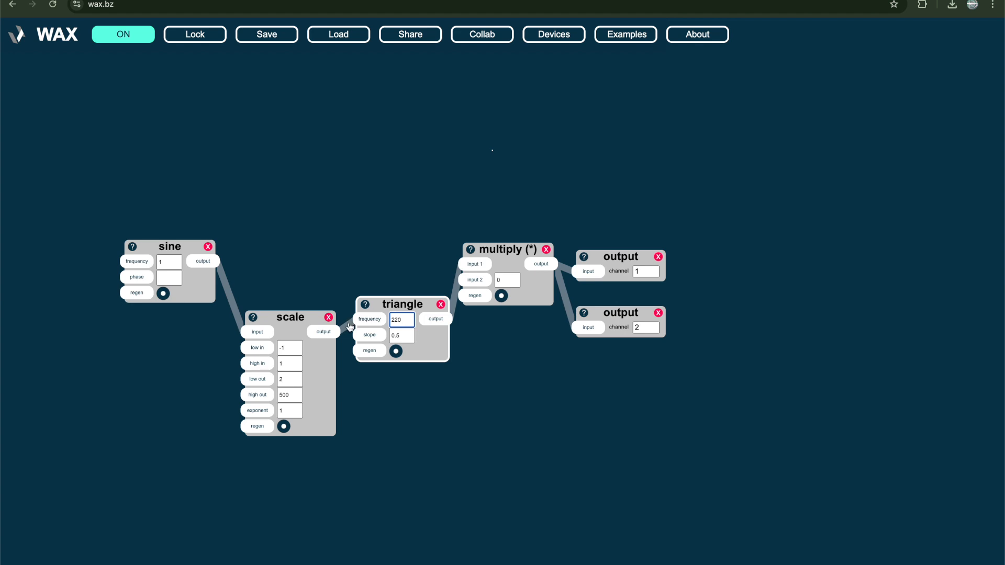
# Line up the scale and sine devices with the triangle, and set the multiply's input 2 to 0.25
pyautogui.moveTo(307, 320); pyautogui.dragTo(305, 307)
pyautogui.moveTo(189, 249); pyautogui.dragTo(189, 310)
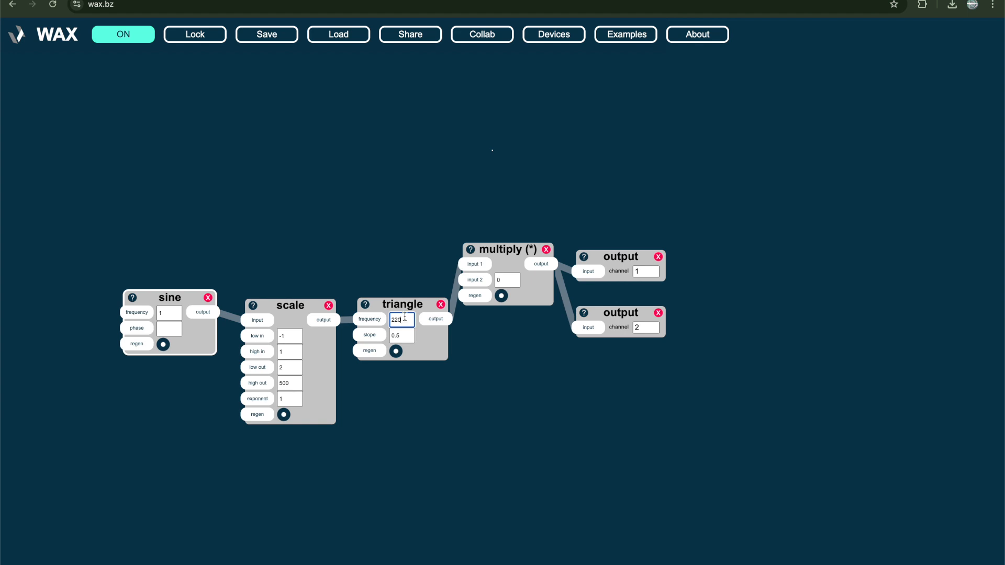
pyautogui.click(506, 281)
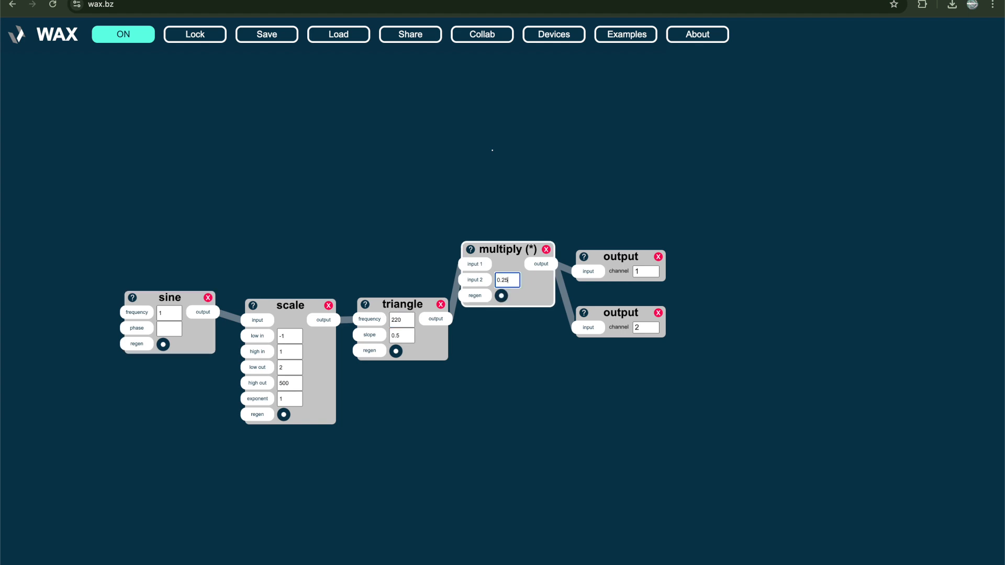
# Set the triangle's frequency to 440, and remove the scale's cable before changing the frequency to 220
pyautogui.click(406, 319)
pyautogui.write('110')
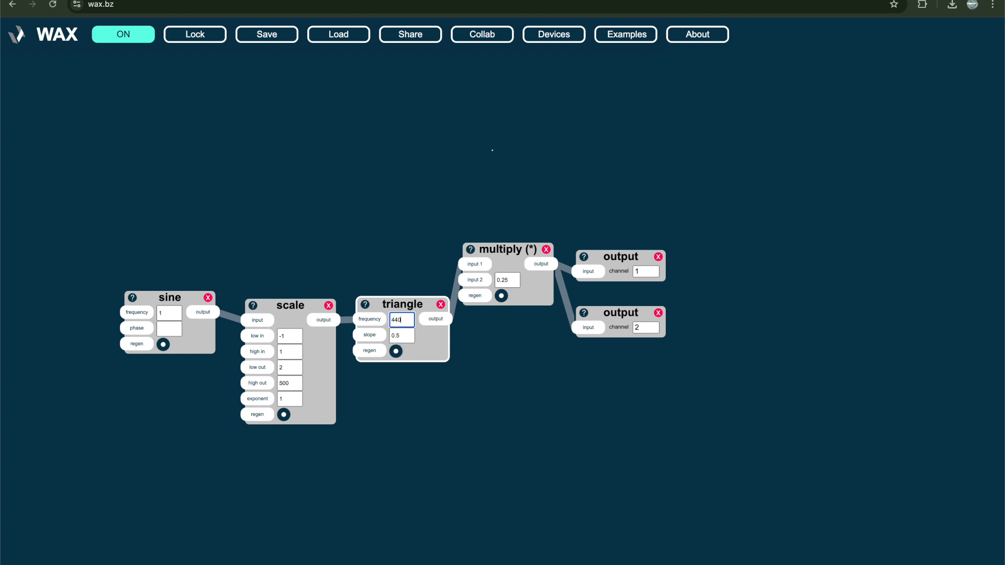
pyautogui.click(347, 321)
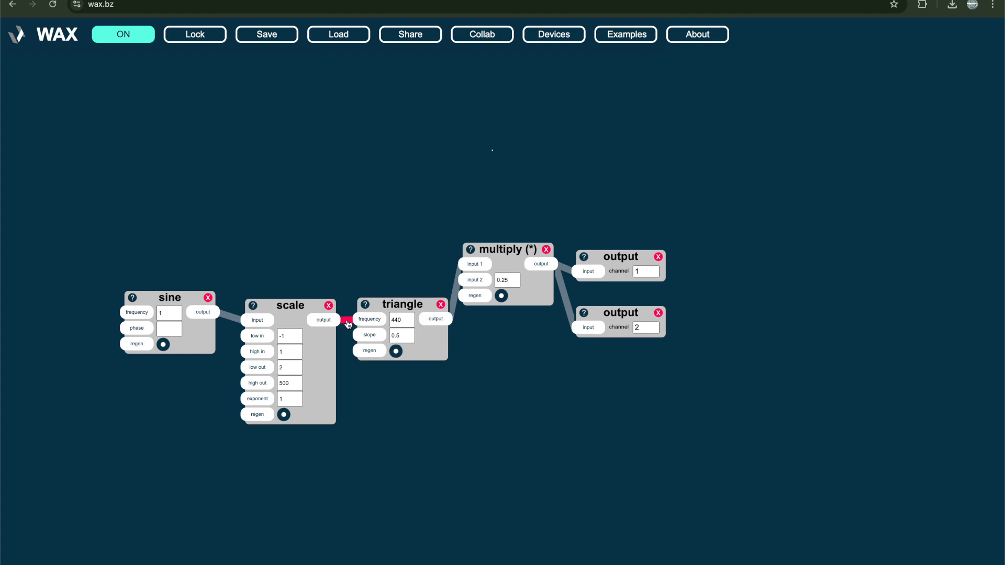
pyautogui.click(401, 320)
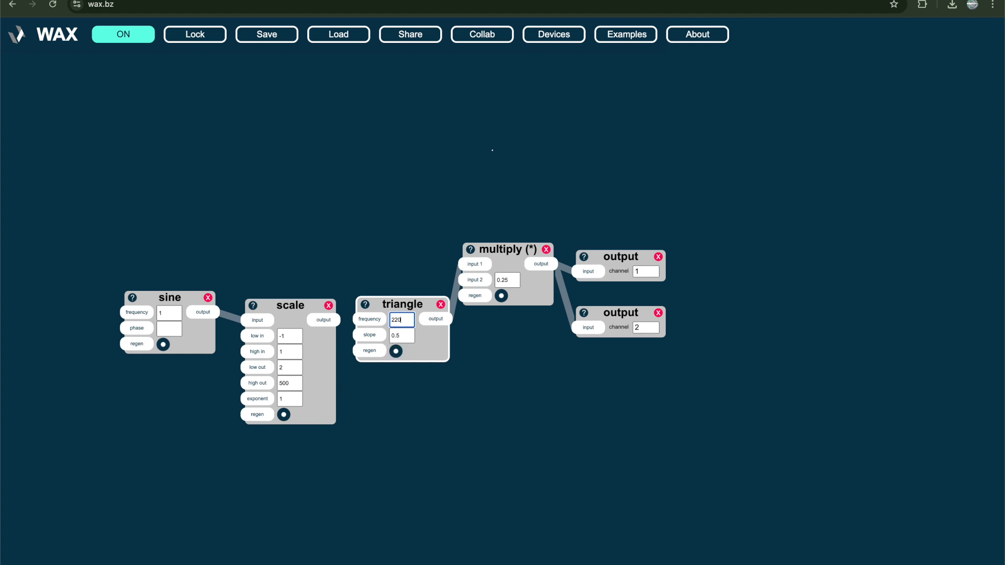
# Delete the triangle device and shift the scale device slightly up towards the sine
pyautogui.click(440, 304)
pyautogui.doubleClick(440, 308)
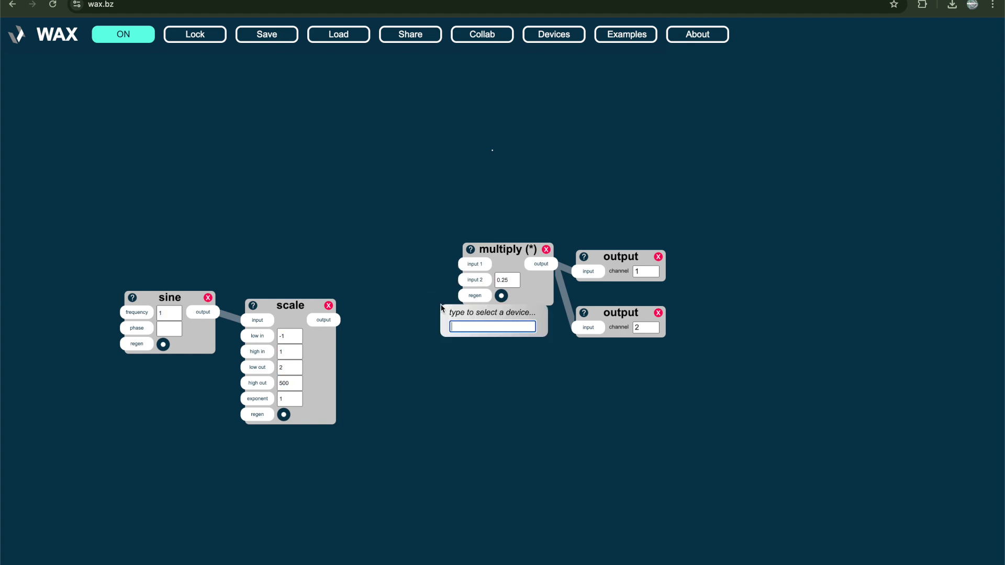
pyautogui.click(422, 296)
pyautogui.moveTo(287, 312); pyautogui.dragTo(282, 308)
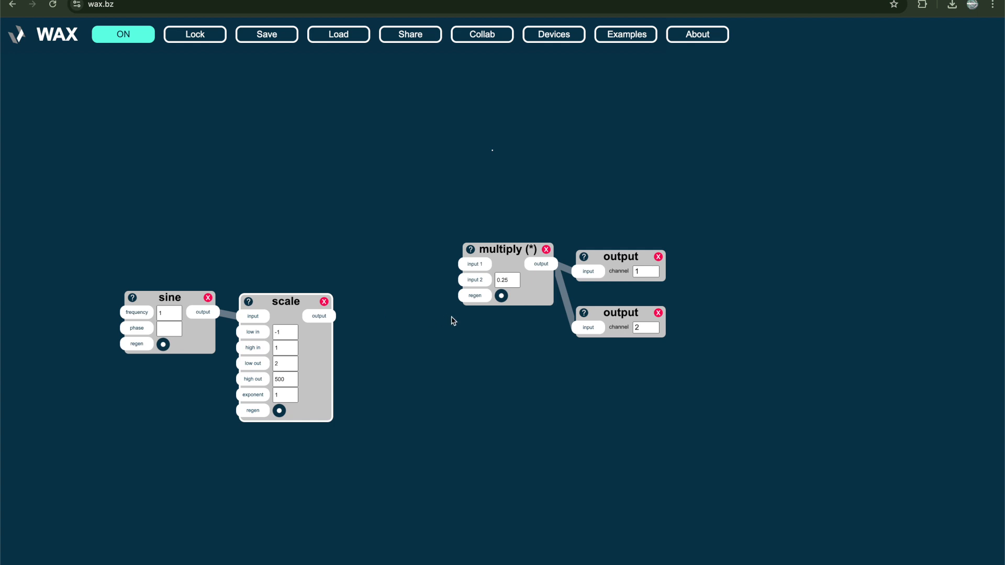
pyautogui.click(517, 279)
pyautogui.doubleClick(516, 279)
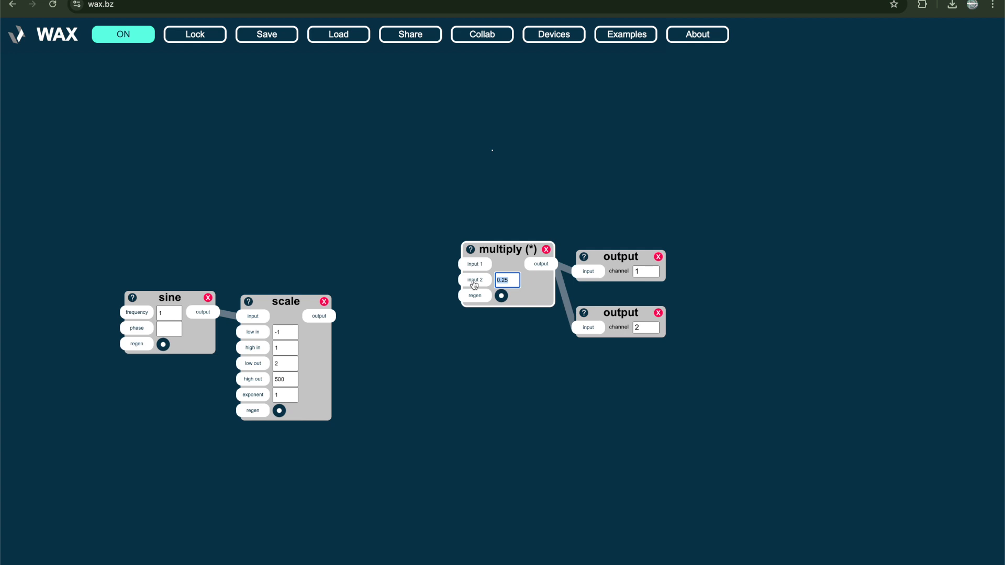
# Set the scale's high out to the random expression ri(200,1000) and regenerate the device
pyautogui.click(285, 381)
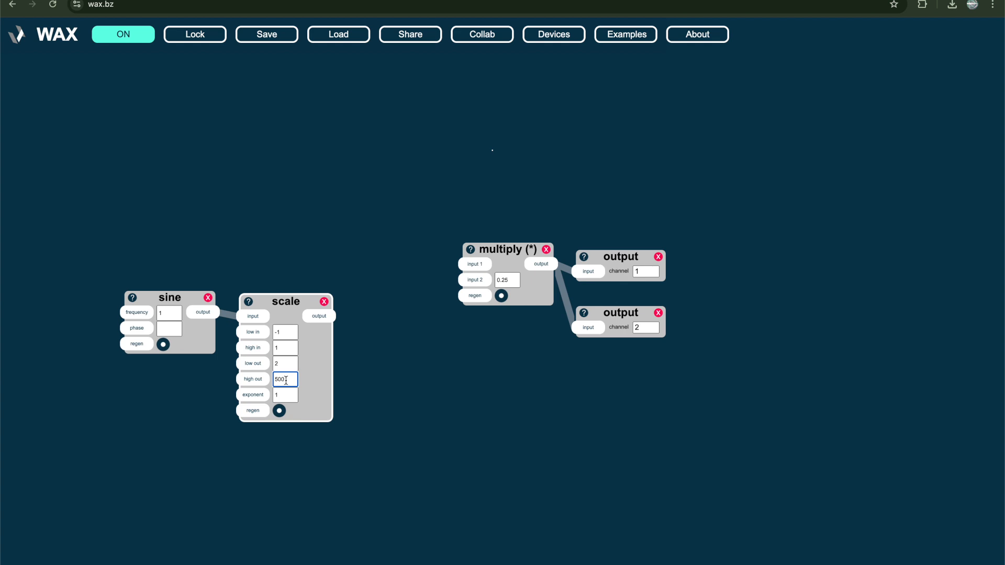
pyautogui.press('BackSpace')
pyautogui.write('ri()')
pyautogui.write('500,1000')
pyautogui.click(180, 425)
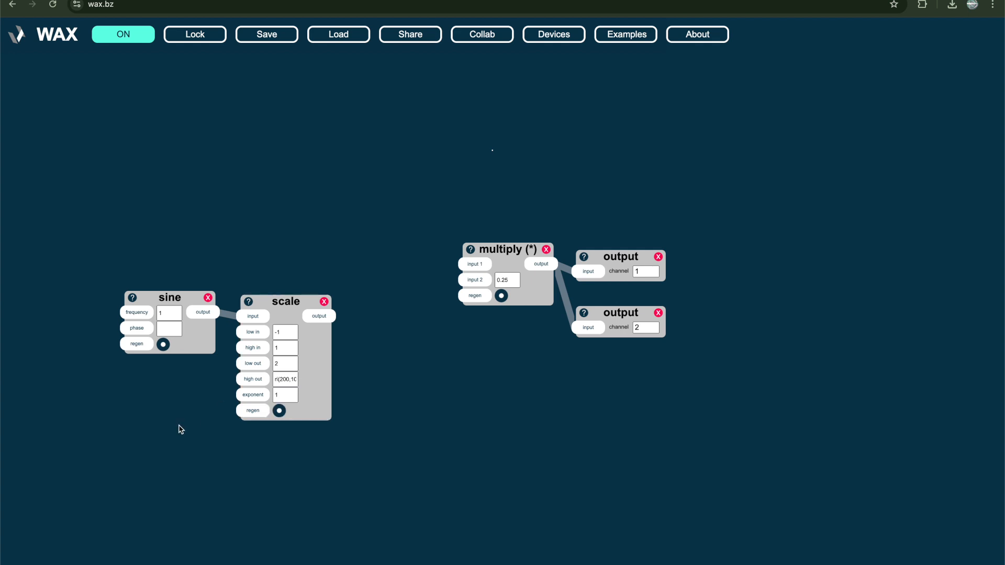
pyautogui.click(279, 410)
pyautogui.click(277, 379)
# Add a triangle with its frequency fed by the scale and its output into multiply input 1, and regenerate the scale
pyautogui.click(354, 343)
pyautogui.write('ntri')
pyautogui.press('Return')
pyautogui.moveTo(328, 316); pyautogui.dragTo(364, 356)
pyautogui.moveTo(433, 350); pyautogui.dragTo(474, 264)
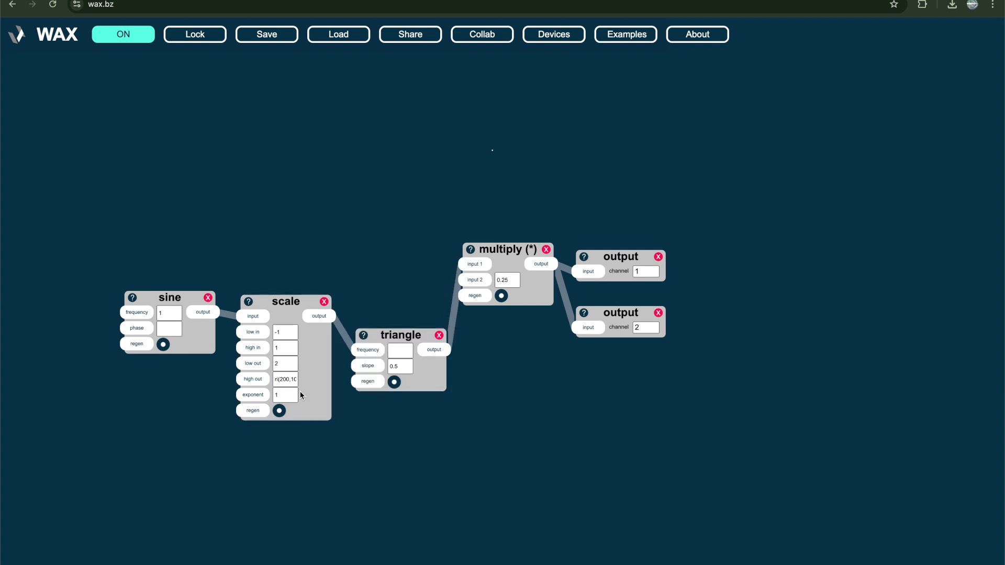
pyautogui.click(280, 412)
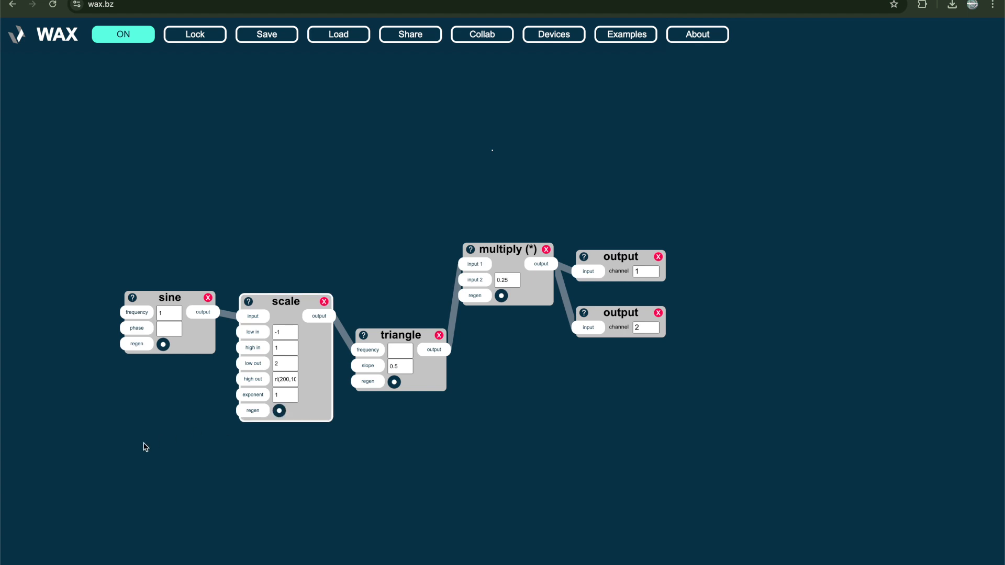
# Add a clock device below the sine and mute the sound by setting the multiply's input 2 to 0
pyautogui.write('nclock')
pyautogui.press('Return')
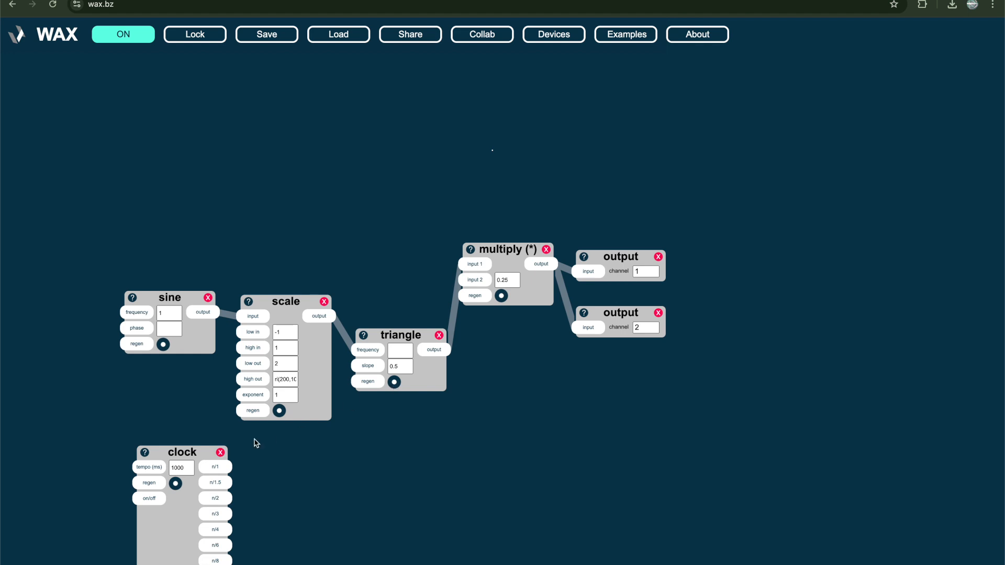
pyautogui.click(514, 280)
pyautogui.press('BackSpace')
pyautogui.press('BackSpace')
pyautogui.press('BackSpace')
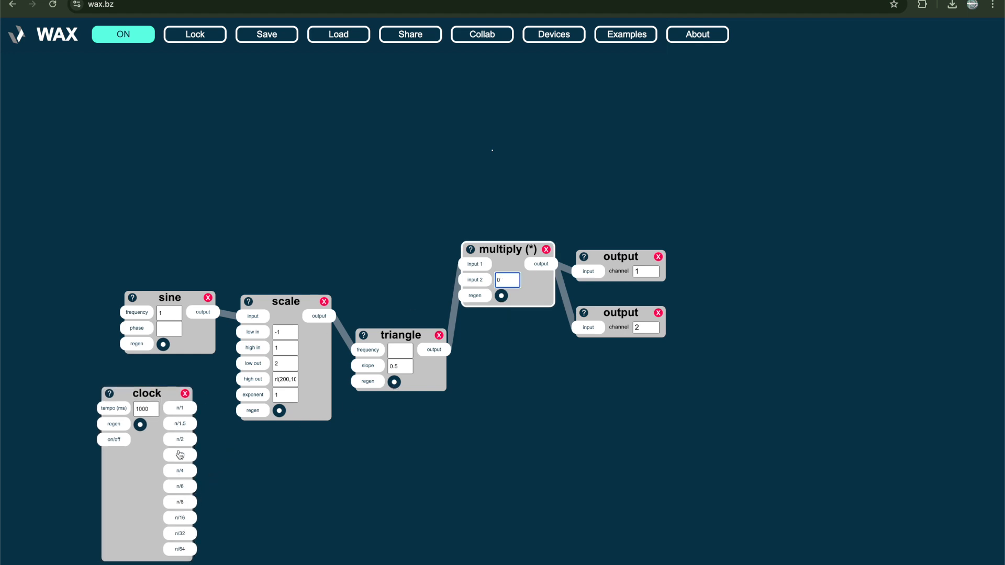
# Connect the clock's n/4 output to the scale's regen input, and set the multiply's input 2 to 0.25
pyautogui.moveTo(180, 455); pyautogui.dragTo(252, 411)
pyautogui.click(508, 284)
pyautogui.write('.25')
pyautogui.click(412, 239)
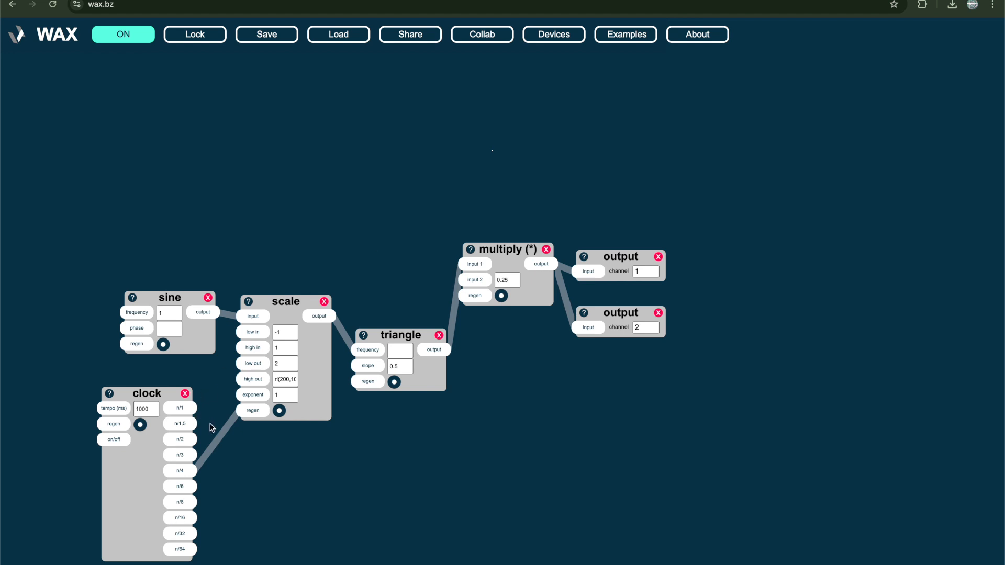
# Remove the clock's cable and clear the patch of every device except the two outputs
pyautogui.click(222, 436)
pyautogui.click(546, 249)
pyautogui.click(289, 379)
pyautogui.tripleClick(288, 379)
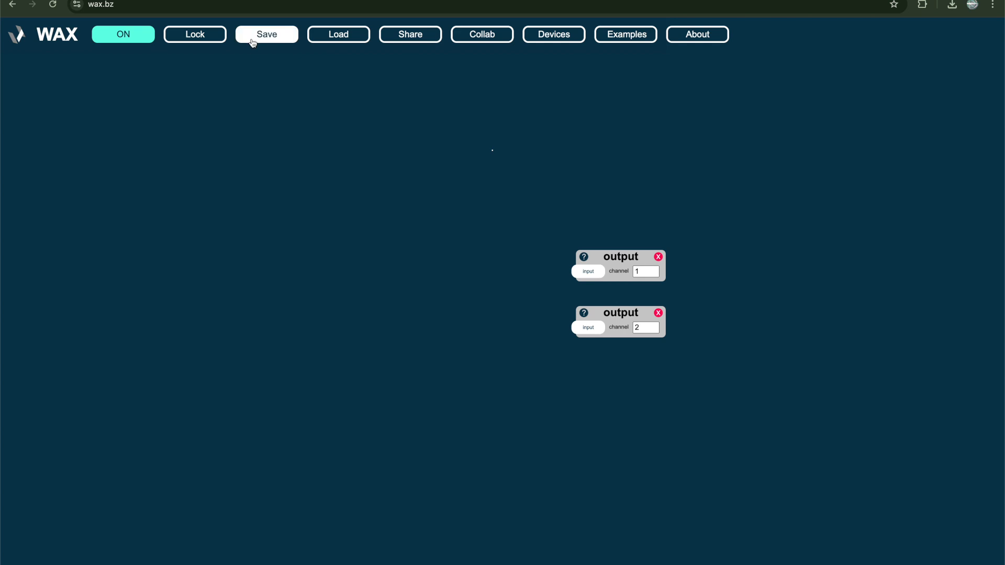
# Add a play device and load the audio file 1234.wav from the samples folder into it
pyautogui.doubleClick(223, 231)
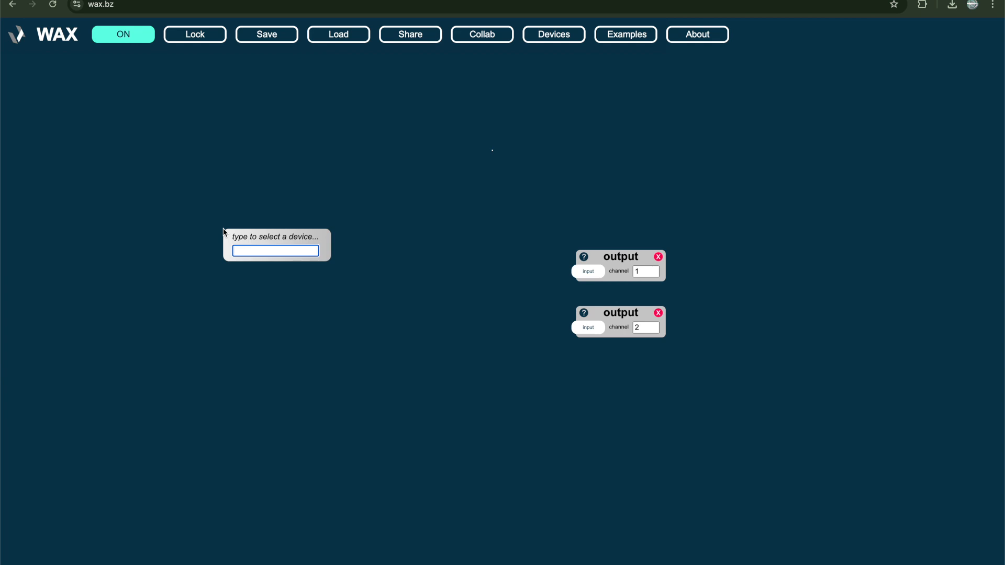
pyautogui.write('play')
pyautogui.press('Return')
pyautogui.moveTo(260, 341); pyautogui.dragTo(347, 342)
pyautogui.click(345, 343)
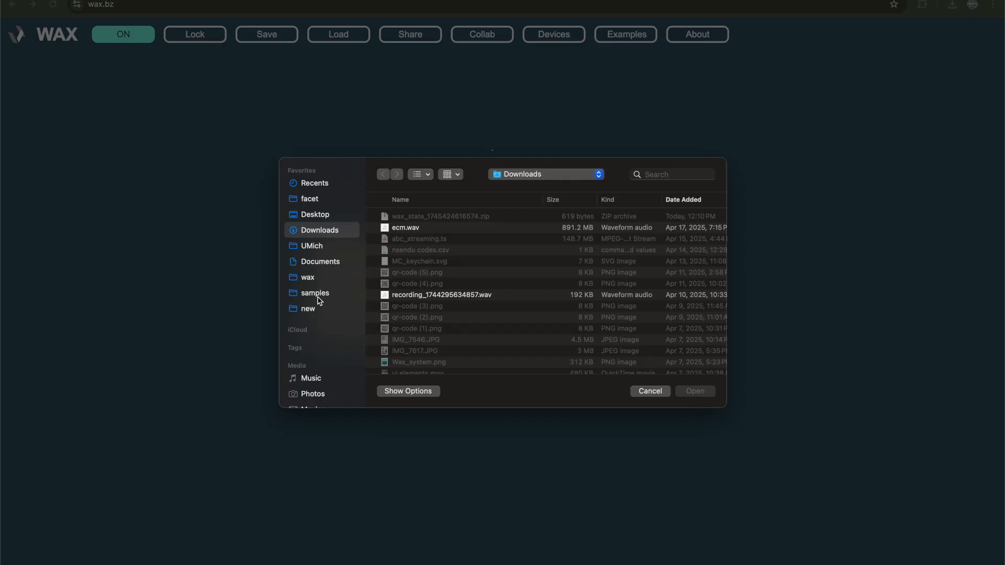
pyautogui.click(316, 297)
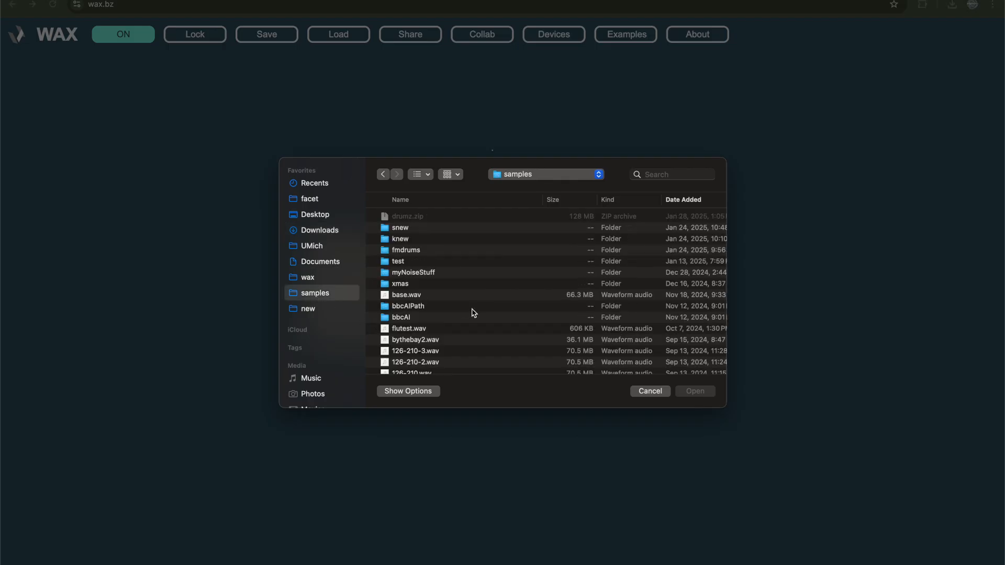
pyautogui.press('1')
pyautogui.press('Return')
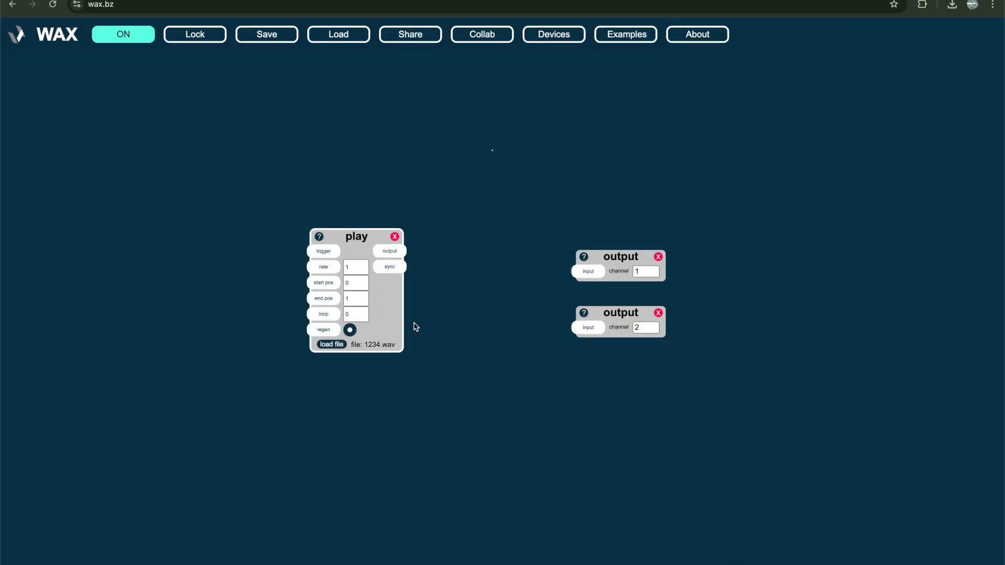
# Add a button device wired to the play device's trigger, and connect the play output to both outputs
pyautogui.moveTo(386, 329); pyautogui.dragTo(457, 330)
pyautogui.click(320, 350)
pyautogui.press('b')
pyautogui.moveTo(344, 287); pyautogui.dragTo(585, 271)
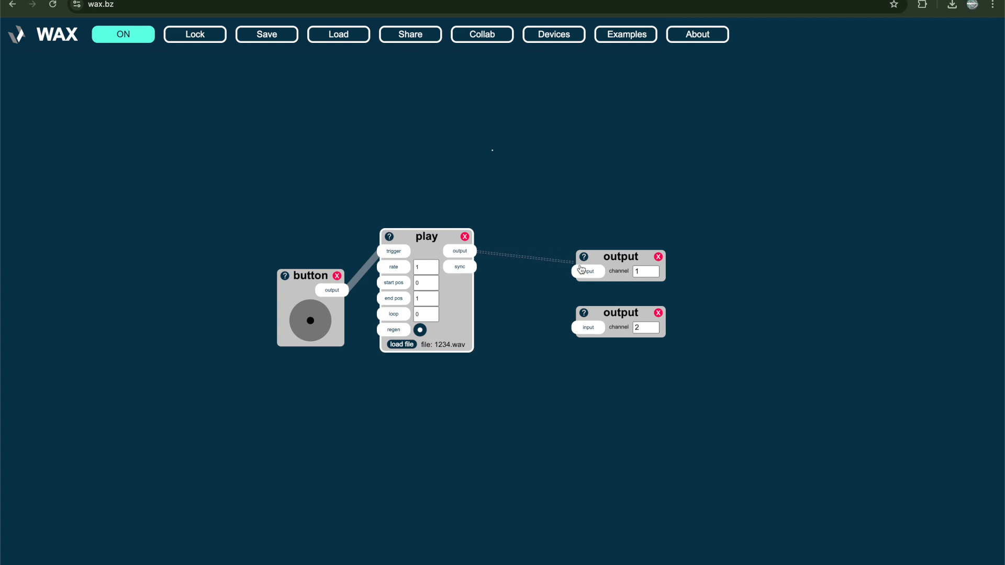
pyautogui.moveTo(459, 252); pyautogui.dragTo(588, 328)
pyautogui.click(313, 323)
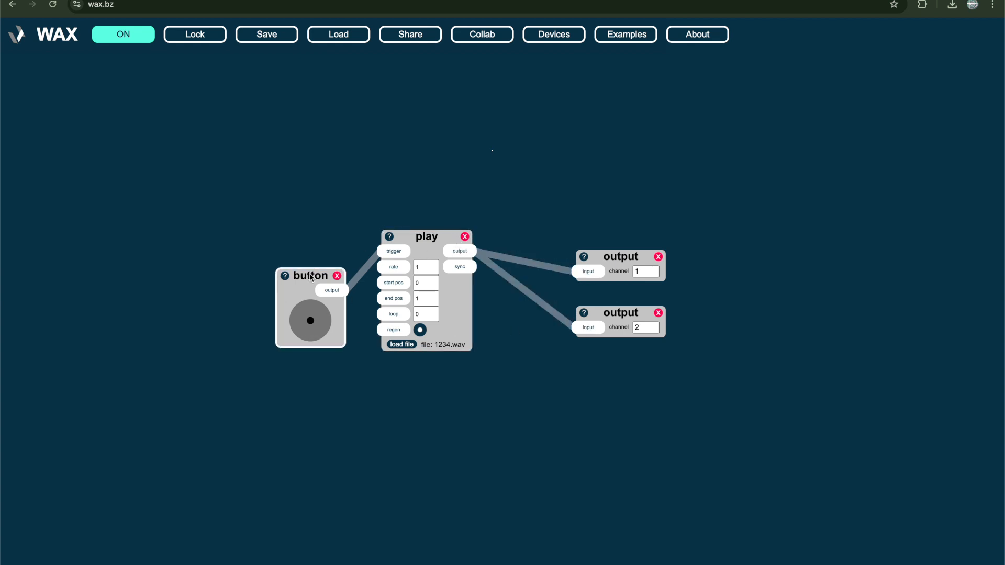
pyautogui.moveTo(313, 277); pyautogui.dragTo(312, 236)
# Save the patch as wax_state_1745425389247.zip, and delete all devices from the workspace
pyautogui.click(277, 42)
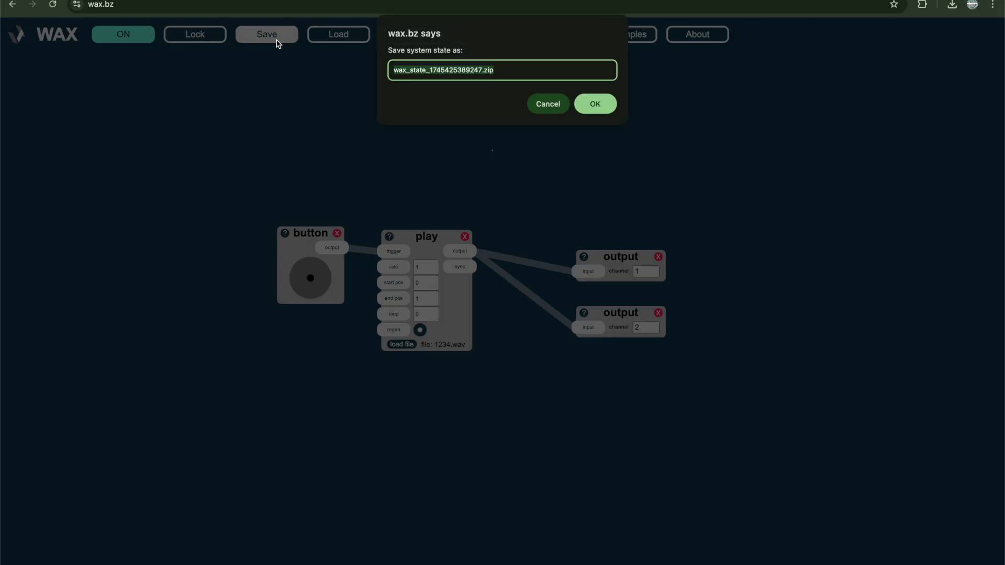
pyautogui.press('Return')
pyautogui.press('super+Tab')
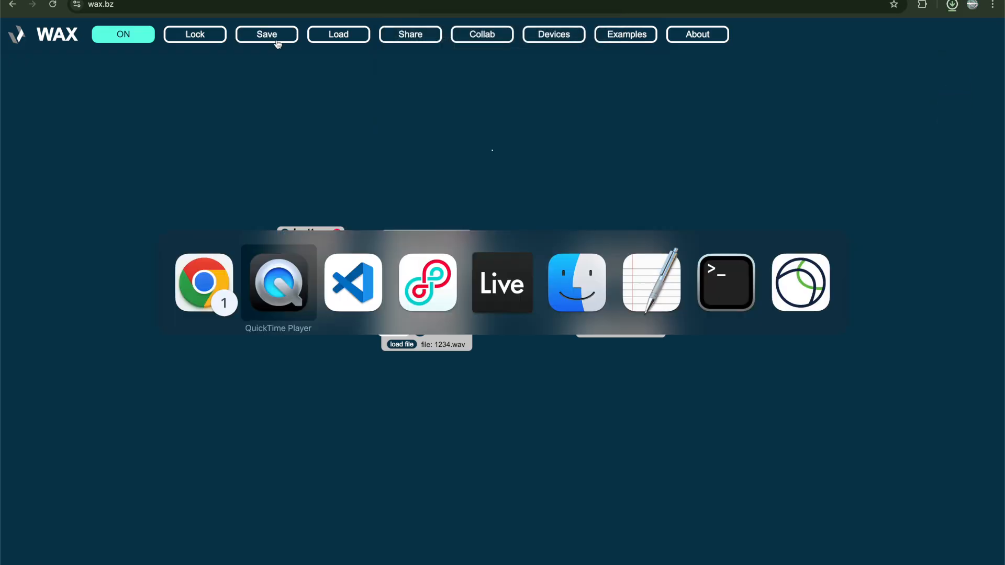
pyautogui.moveTo(226, 198); pyautogui.dragTo(621, 409)
pyautogui.press('BackSpace')
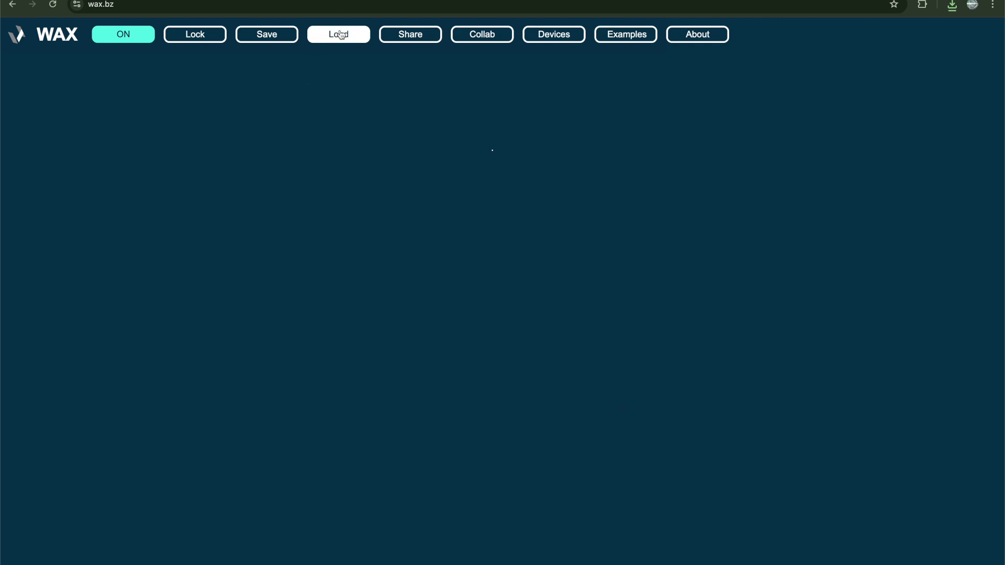
# Load the saved patch wax_state_1745425389247.zip from the Downloads folder
pyautogui.click(340, 36)
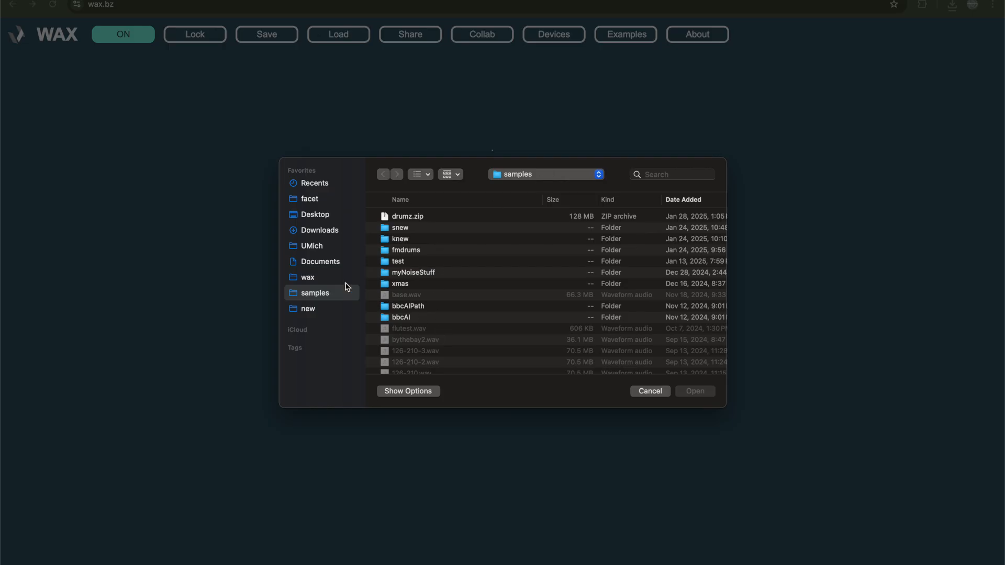
pyautogui.click(332, 235)
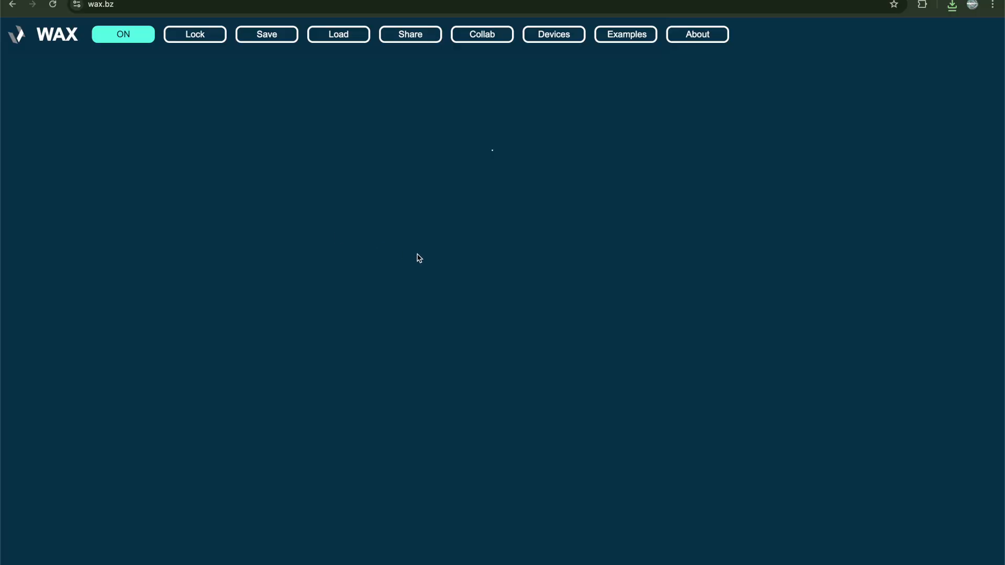
pyautogui.click(337, 36)
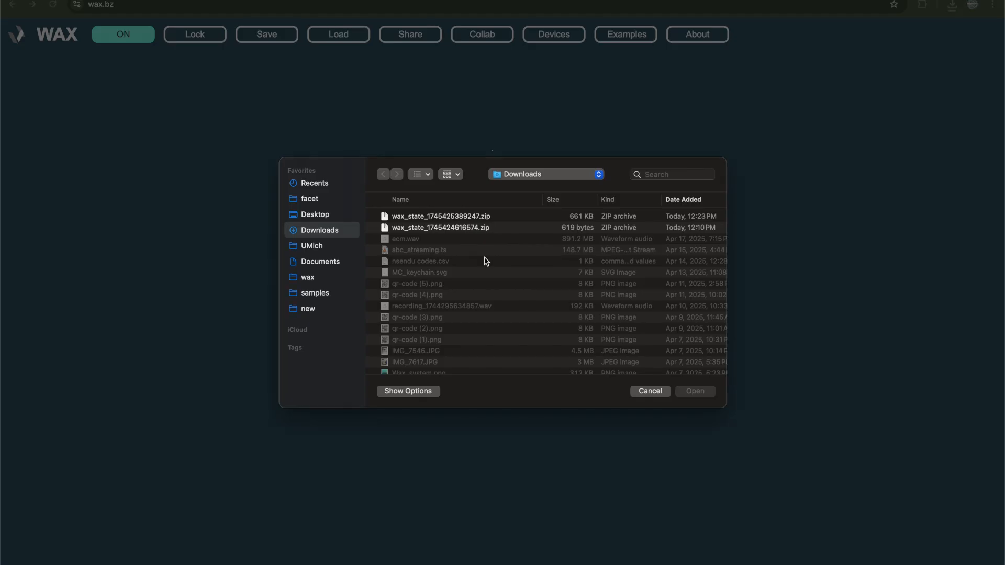
pyautogui.click(475, 217)
pyautogui.doubleClick(475, 217)
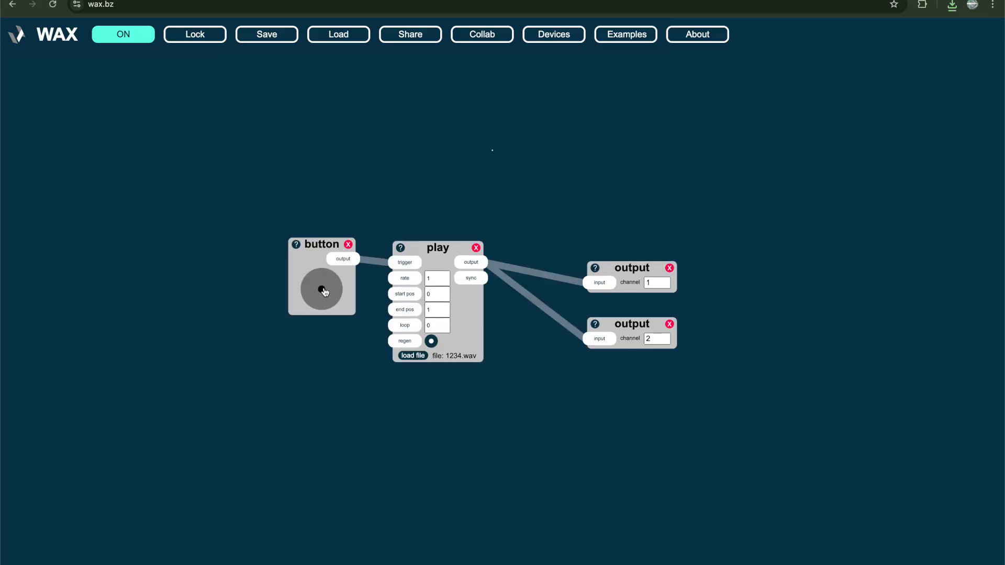
# Trigger the sample with the button device and set the play device's loop to 1
pyautogui.click(324, 292)
pyautogui.click(443, 324)
pyautogui.press('BackSpace')
pyautogui.write('1')
# Set the play device's rate to 2 and retrigger the sample, and raise the rate to 4
pyautogui.click(435, 281)
pyautogui.press('BackSpace')
pyautogui.write('2')
pyautogui.click(324, 291)
pyautogui.click(435, 281)
pyautogui.press('BackSpace')
pyautogui.write('4')
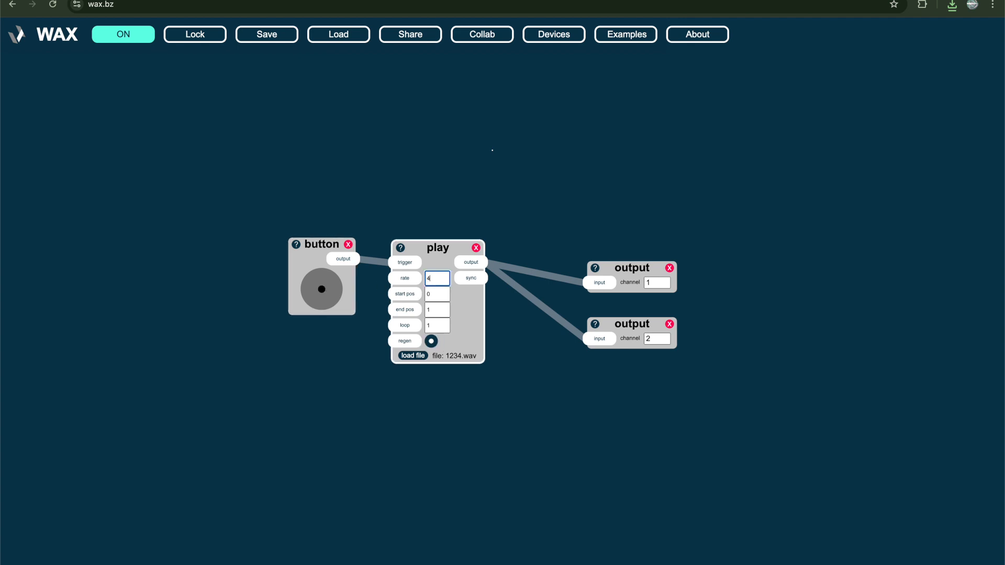
# Set the play device's start pos to 0.25, end pos to 0.75 and rate to 8
pyautogui.click(442, 295)
pyautogui.press('BackSpace')
pyautogui.write('0.25')
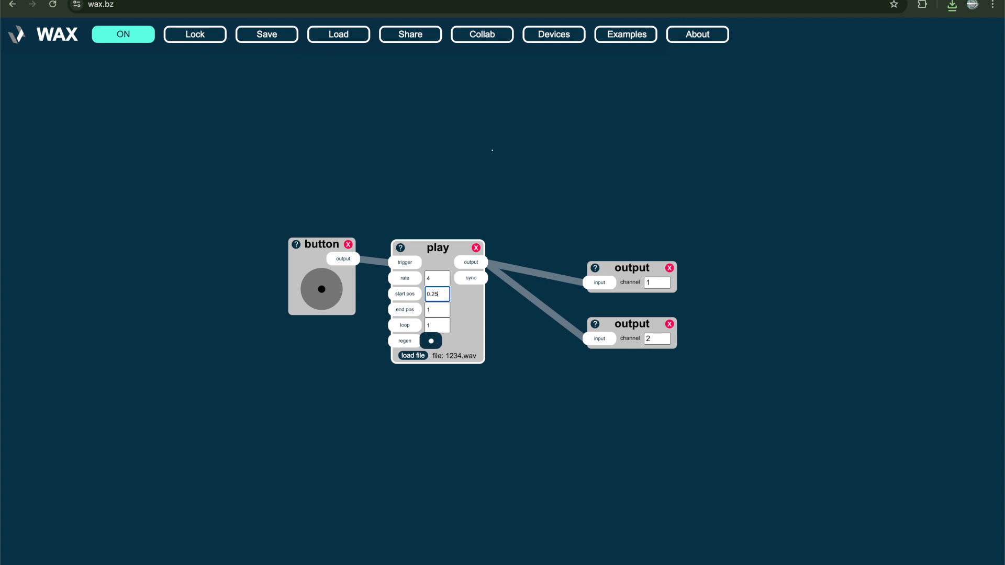
pyautogui.click(443, 308)
pyautogui.press('BackSpace')
pyautogui.write('0.75')
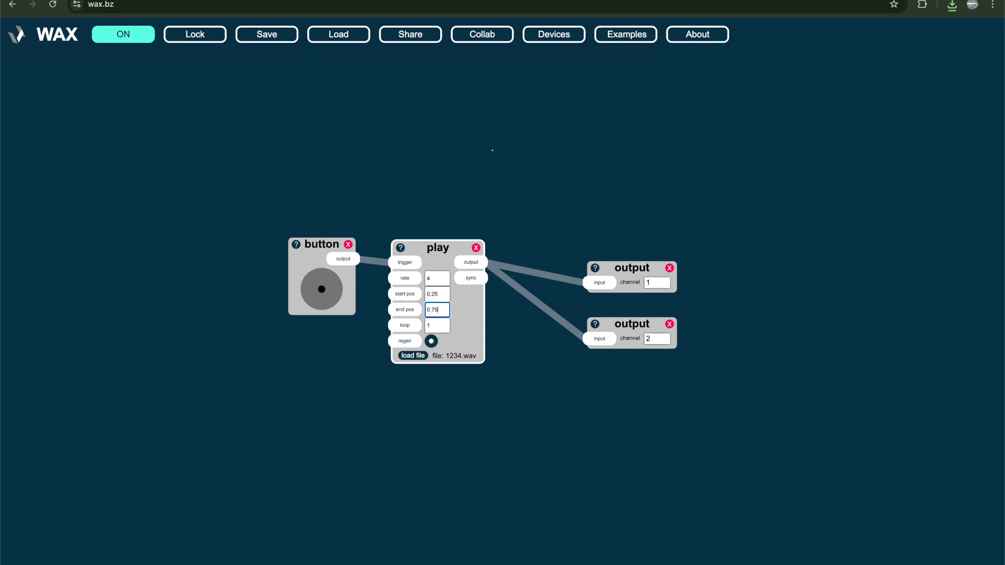
pyautogui.click(439, 278)
# Delete the button and play devices, and add a noise device to the workspace
pyautogui.click(348, 244)
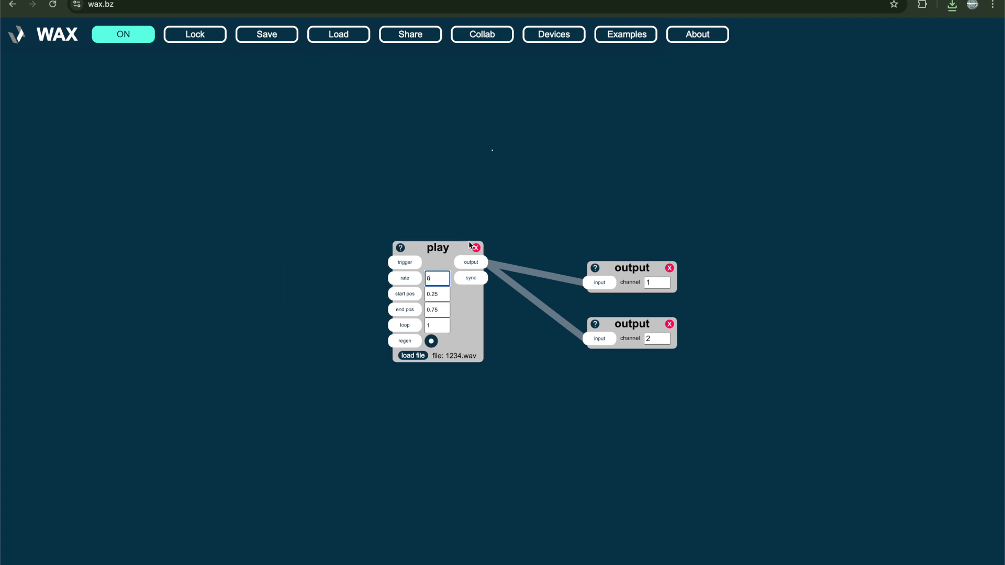
pyautogui.click(476, 247)
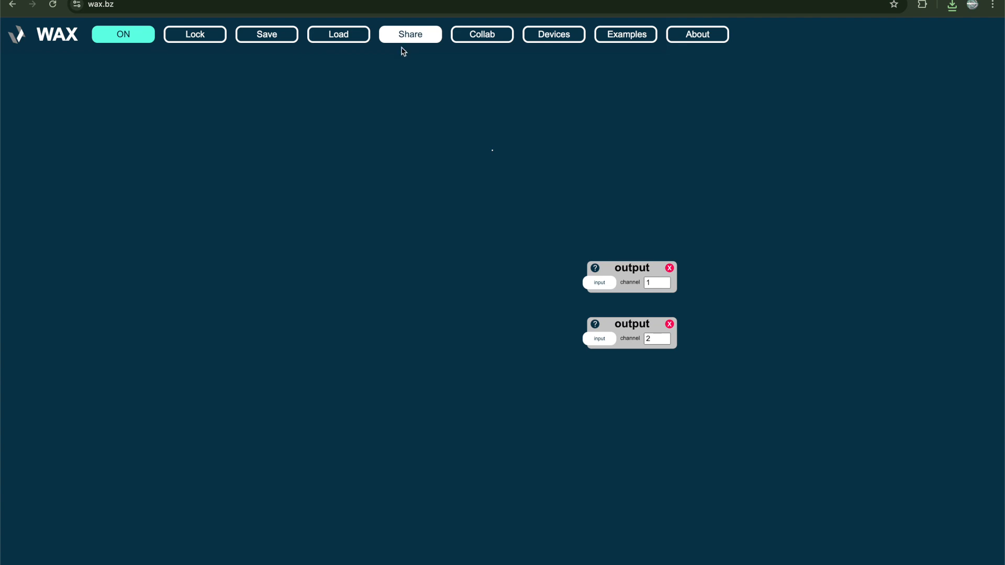
pyautogui.doubleClick(355, 174)
pyautogui.write('noise')
pyautogui.press('Return')
# Add a multiply (*) device and connect the noise output to its input 1
pyautogui.doubleClick(453, 230)
pyautogui.write('*')
pyautogui.press('Return')
pyautogui.click(417, 198)
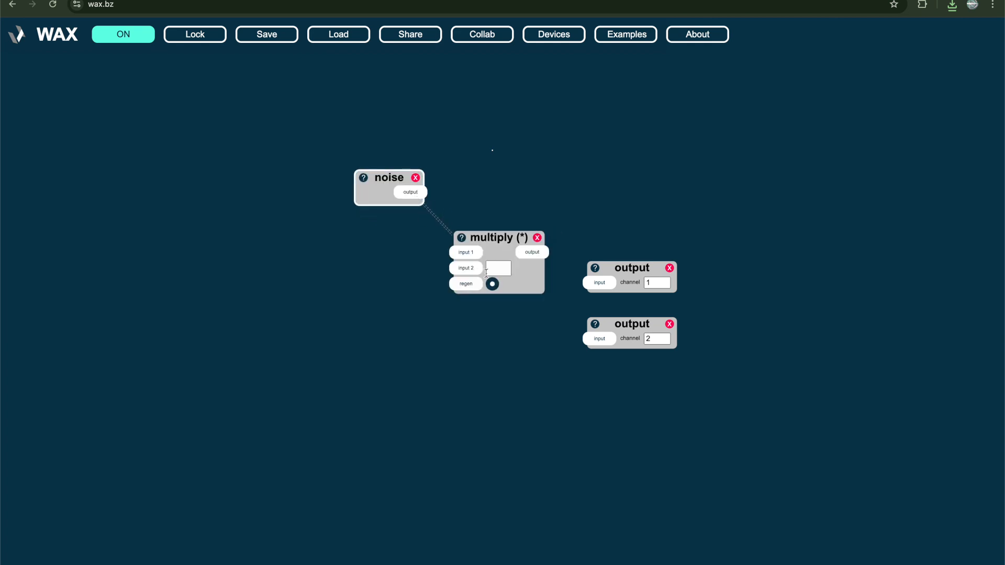
pyautogui.click(466, 255)
# Add a slider device beside the multiply device and connect its output to multiply's input 2
pyautogui.press('s')
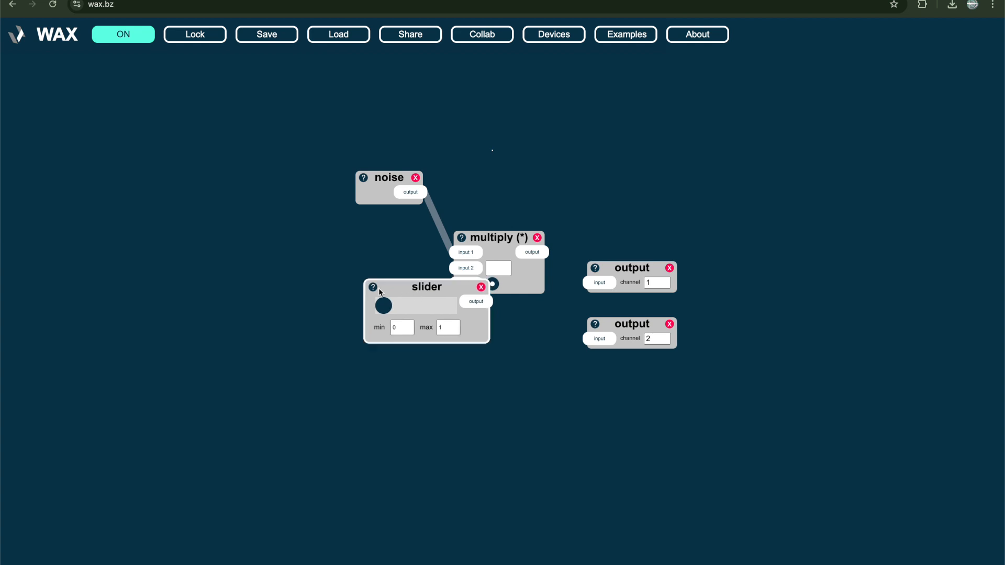
pyautogui.moveTo(427, 317); pyautogui.dragTo(325, 317)
pyautogui.click(380, 301)
pyautogui.click(466, 269)
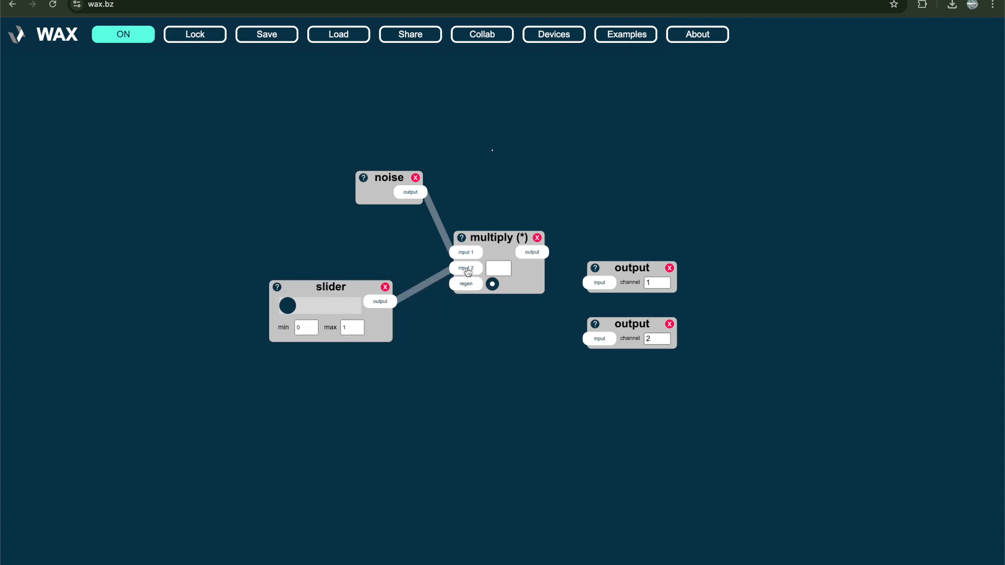
# Copy the patch's share URL and load it in the browser, leaving the current page
pyautogui.click(410, 34)
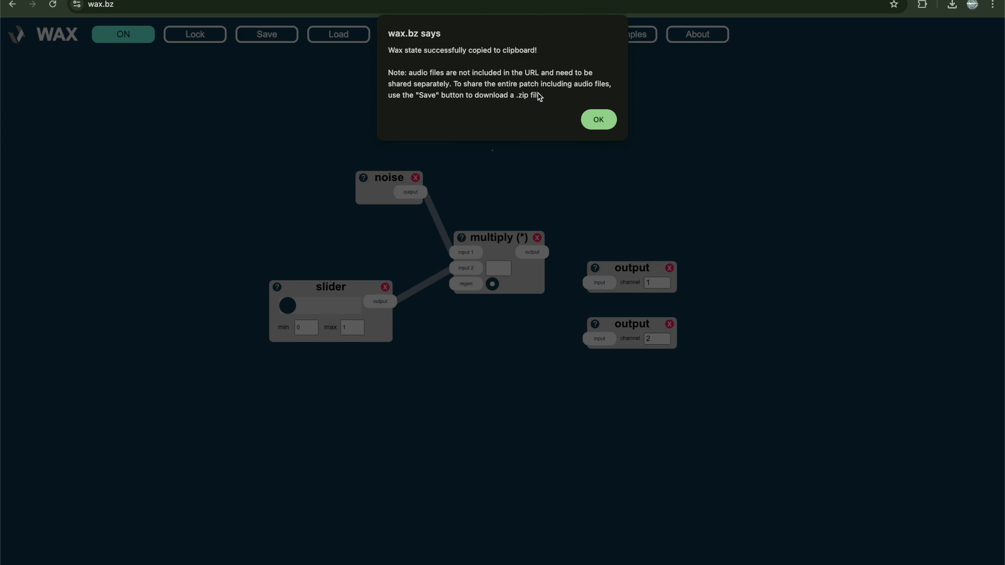
pyautogui.click(595, 118)
pyautogui.hotkey('ctrl', 'l')
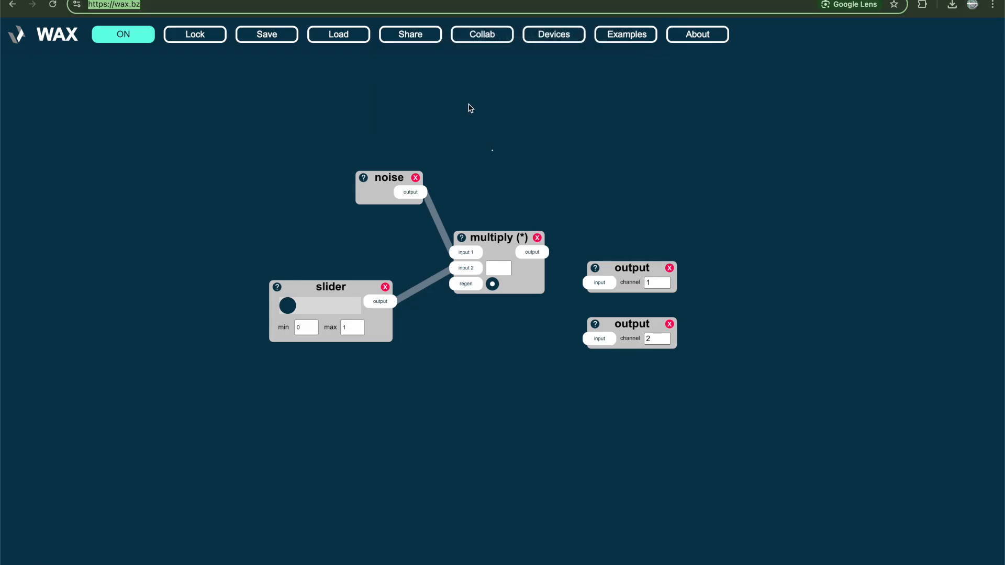
pyautogui.hotkey('ctrl', 'v')
pyautogui.press('super+Left')
pyautogui.press('Return')
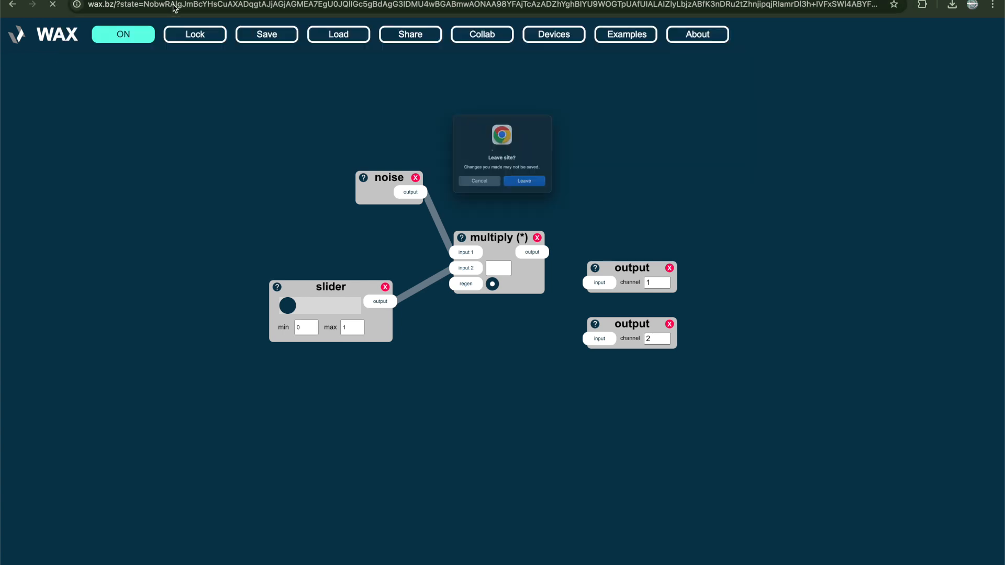
pyautogui.press('Return')
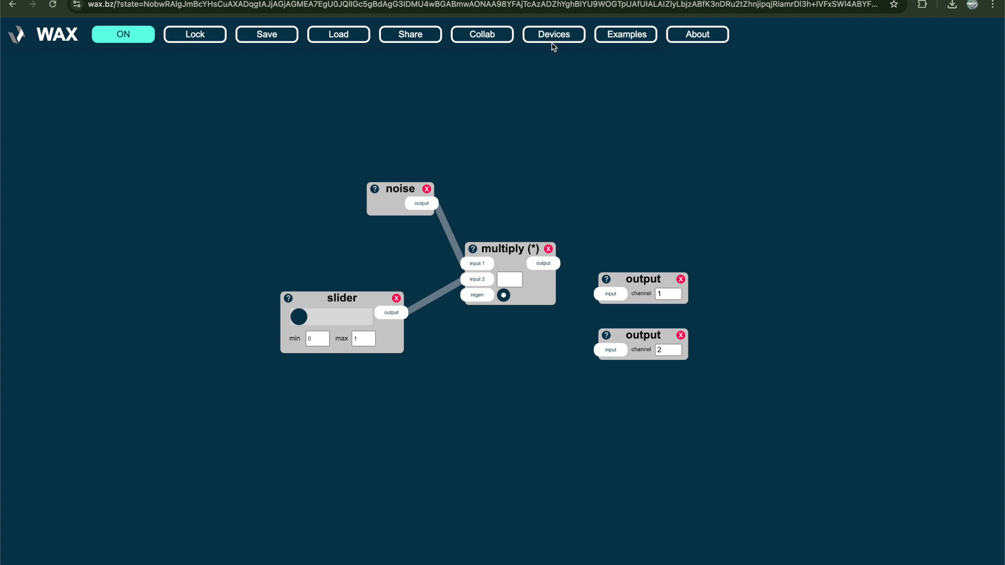
# Open the fm synthesis example and turn the audio off
pyautogui.click(618, 37)
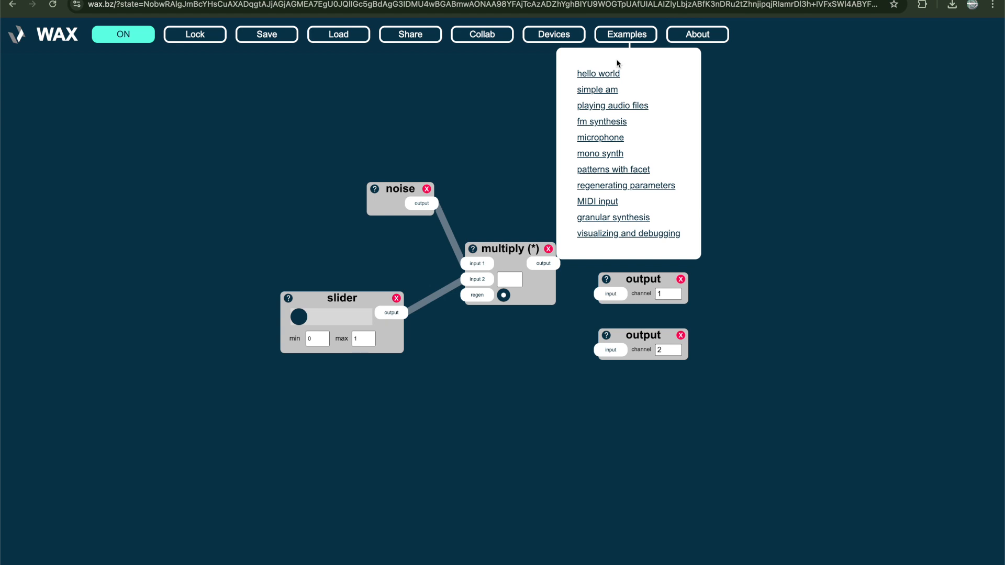
pyautogui.click(605, 123)
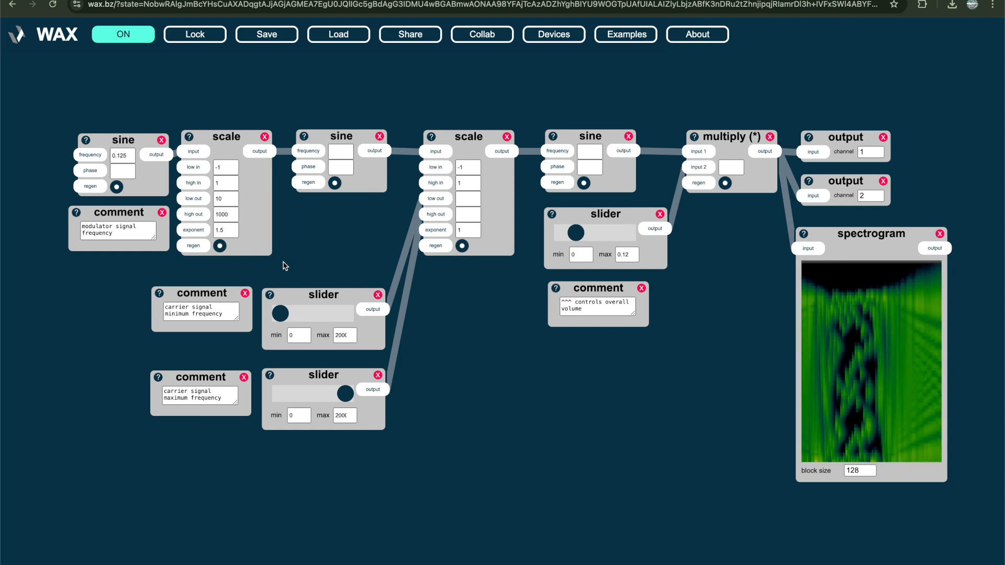
pyautogui.click(125, 36)
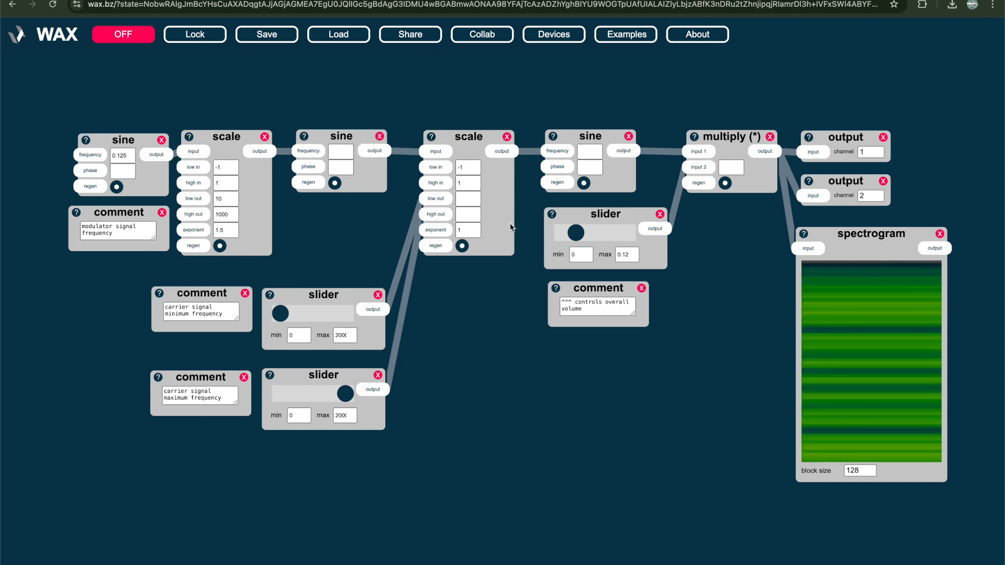
# View the About information and dismiss it
pyautogui.click(687, 44)
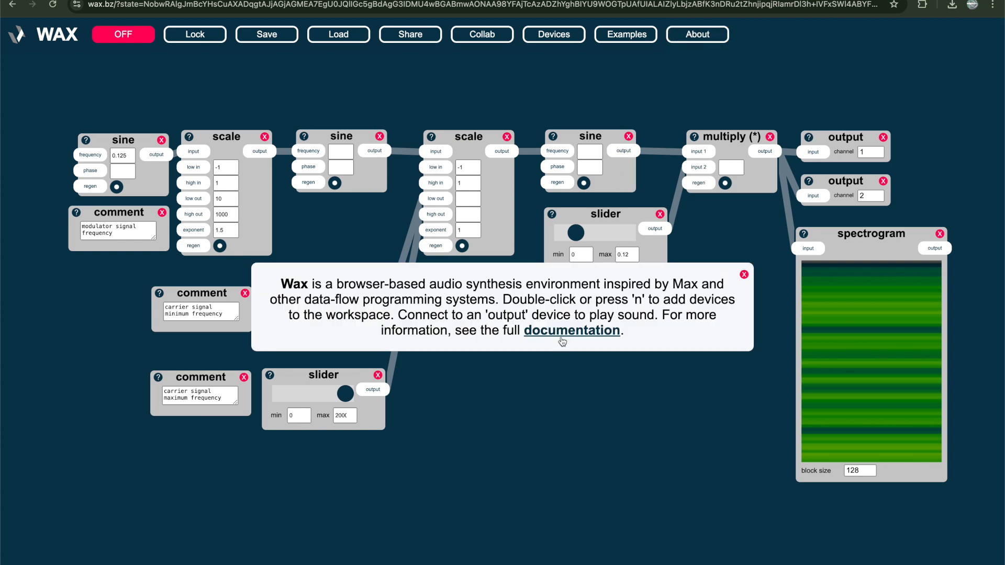
pyautogui.click(769, 64)
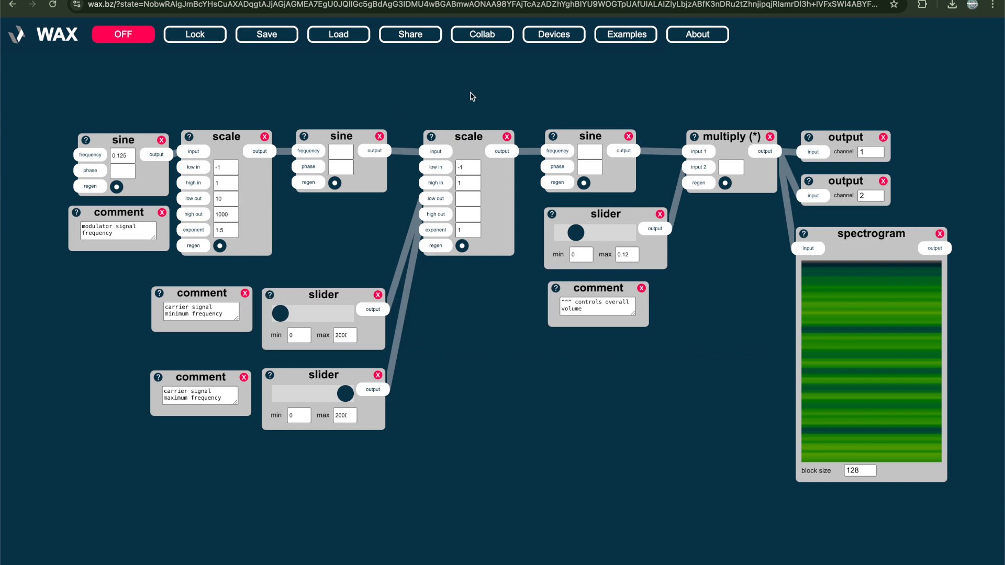
# Delete all devices of the fm synthesis example and turn the audio back on
pyautogui.moveTo(76, 106); pyautogui.dragTo(964, 487)
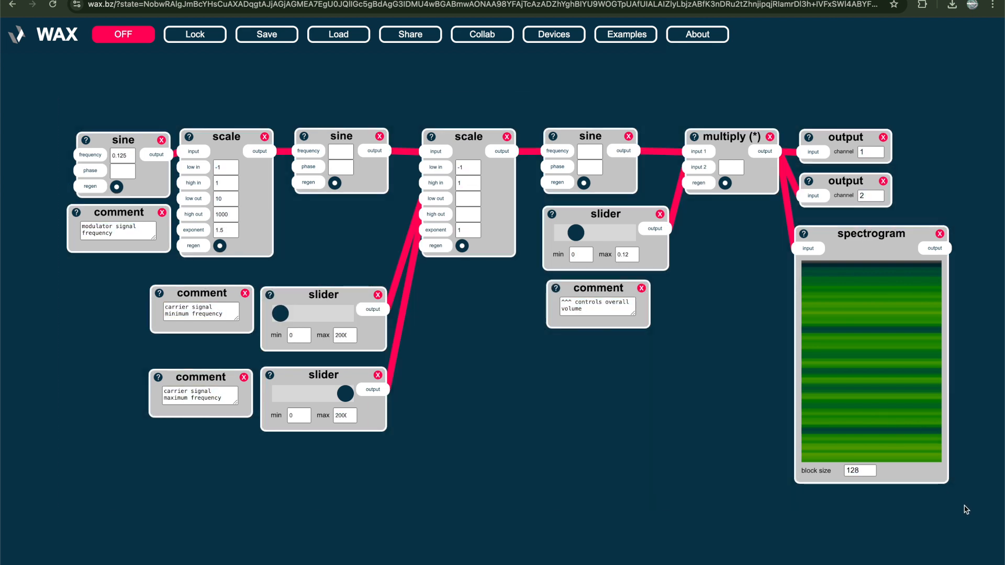
pyautogui.press('Delete')
pyautogui.click(117, 32)
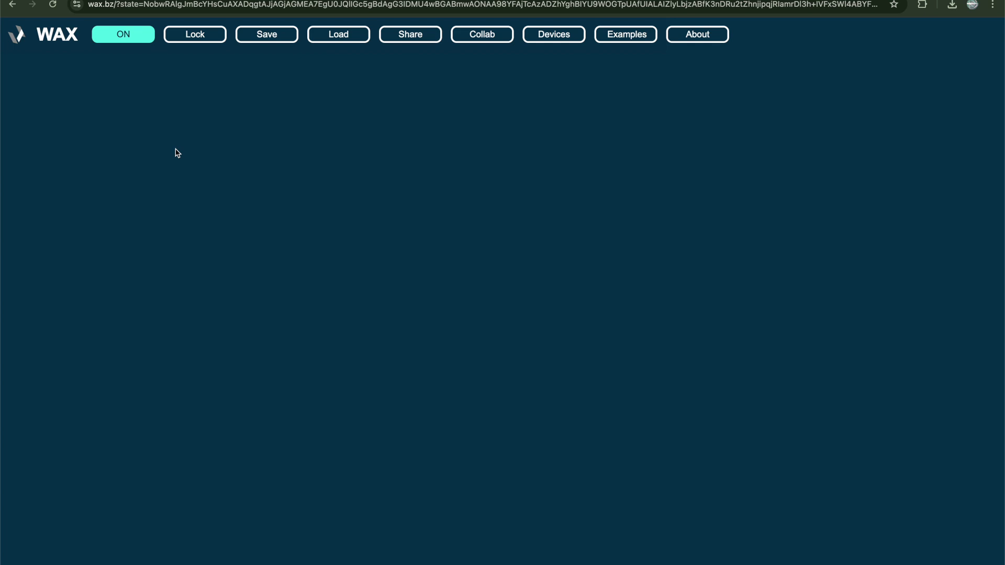
pyautogui.doubleClick(191, 181)
pyautogui.write('tri')
pyautogui.click(221, 227)
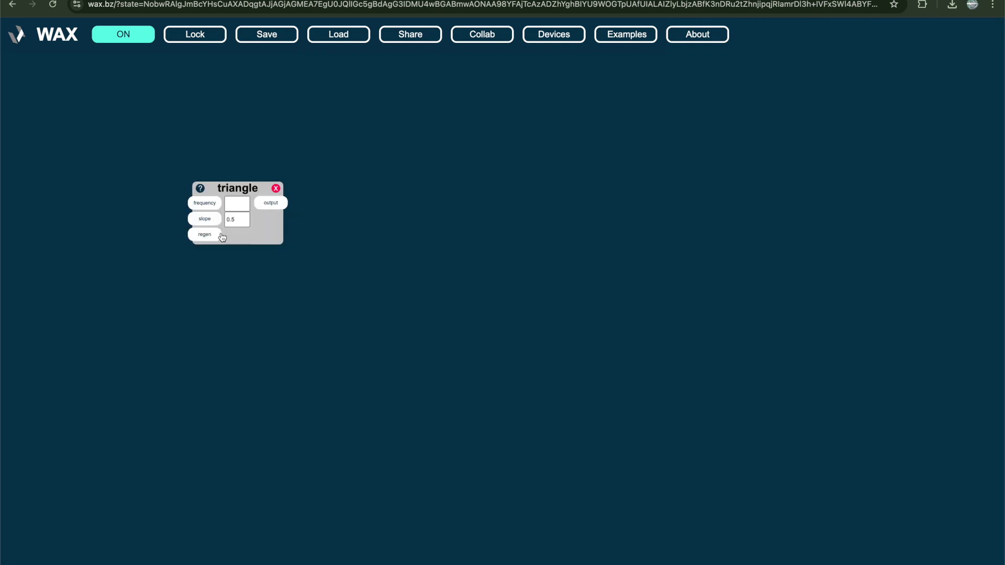
pyautogui.click(234, 201)
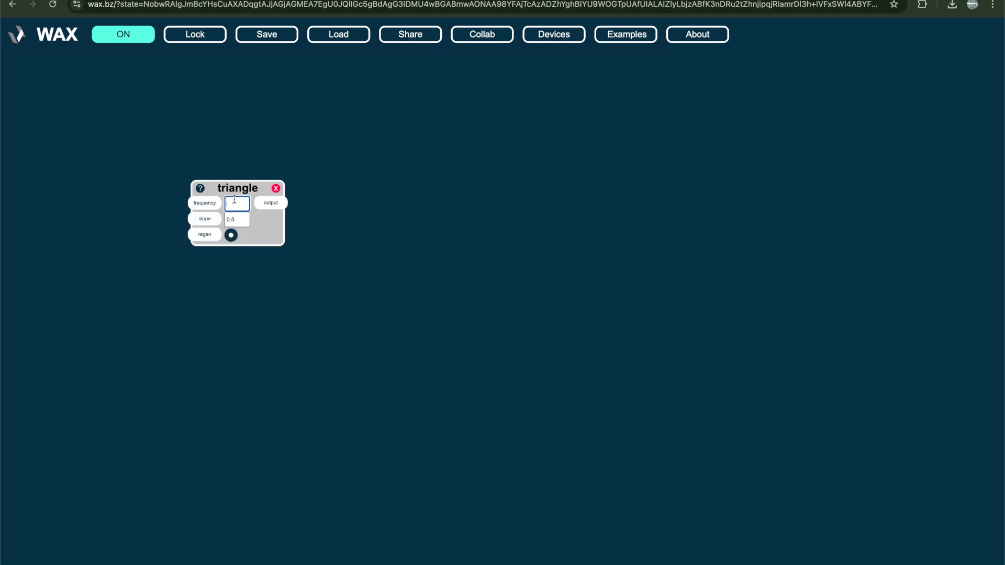
pyautogui.click(276, 189)
# Add a pattern device to the empty workspace
pyautogui.doubleClick(276, 187)
pyautogui.write('nunbe')
pyautogui.press('BackSpace')
pyautogui.press('BackSpace')
pyautogui.press('BackSpace')
pyautogui.press('BackSpace')
pyautogui.press('BackSpace')
pyautogui.write('pattern')
pyautogui.press('Return')
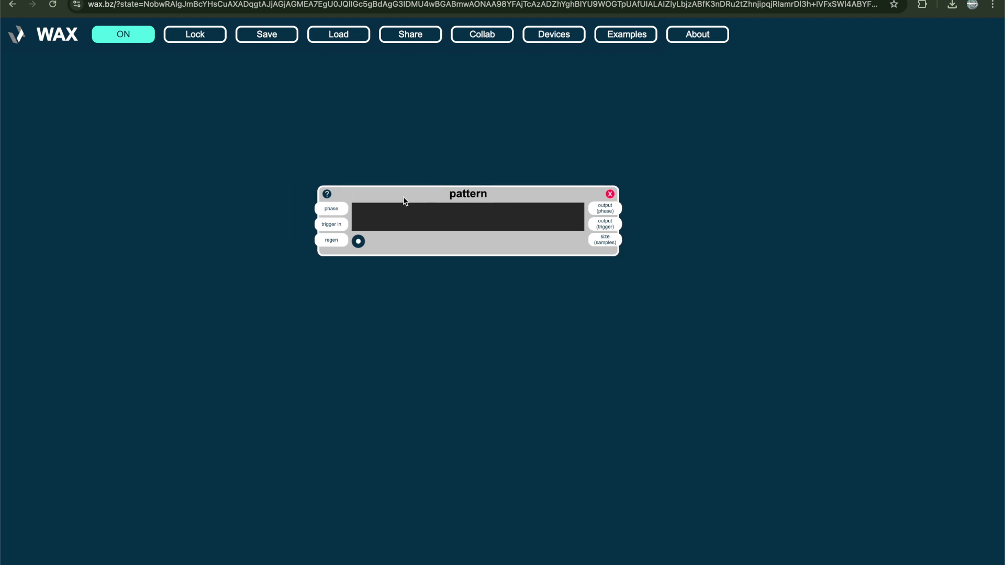
# Enter the code _.noise(16).scale(30,80).key('d').mtof() in the pattern device
pyautogui.click(453, 226)
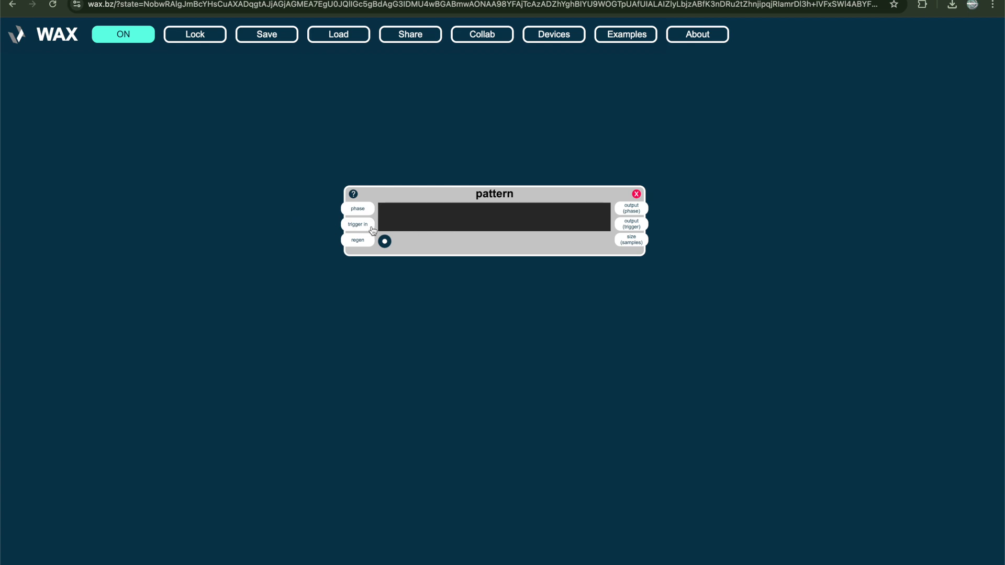
pyautogui.write('_.')
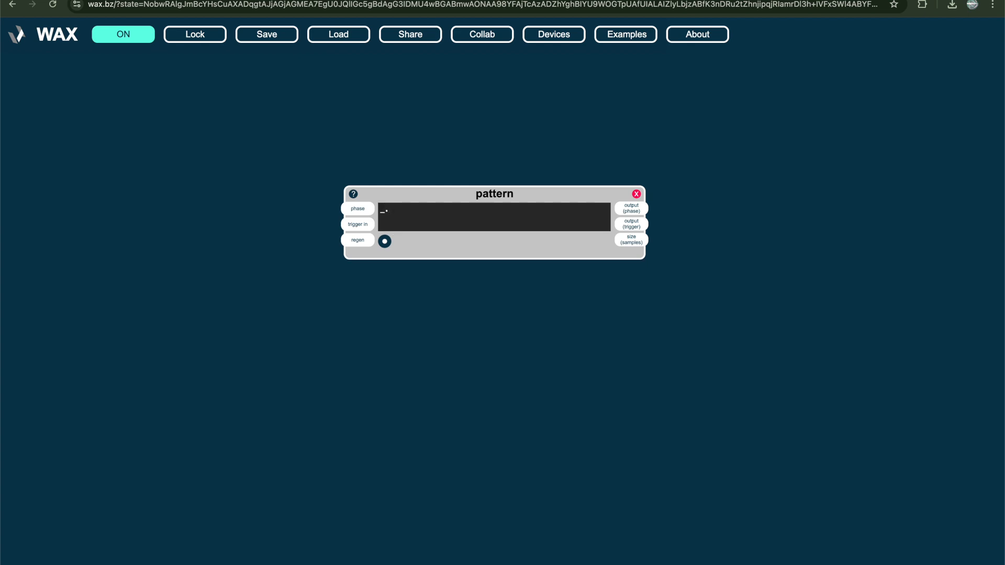
pyautogui.press('BackSpace')
pyautogui.write('.noise()16).scale()30,80')
pyautogui.write(".key('d")
pyautogui.press('Right')
pyautogui.write('.mtof()')
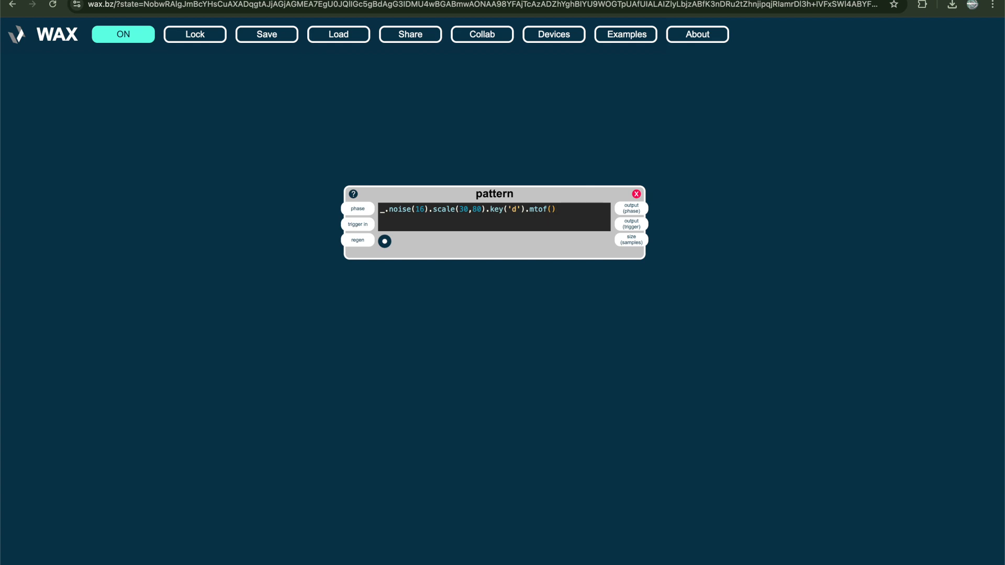
# Run the pattern code, auto-format it onto separate lines, and run it again
pyautogui.hotkey('shift', 'Return')
pyautogui.hotkey('shift', 'Return')
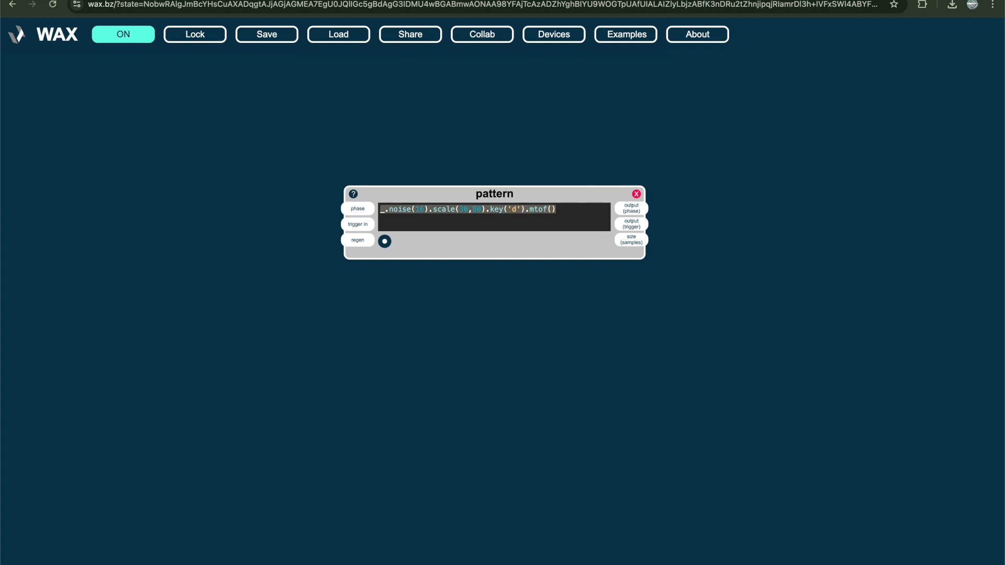
pyautogui.hotkey('ctrl', 'f')
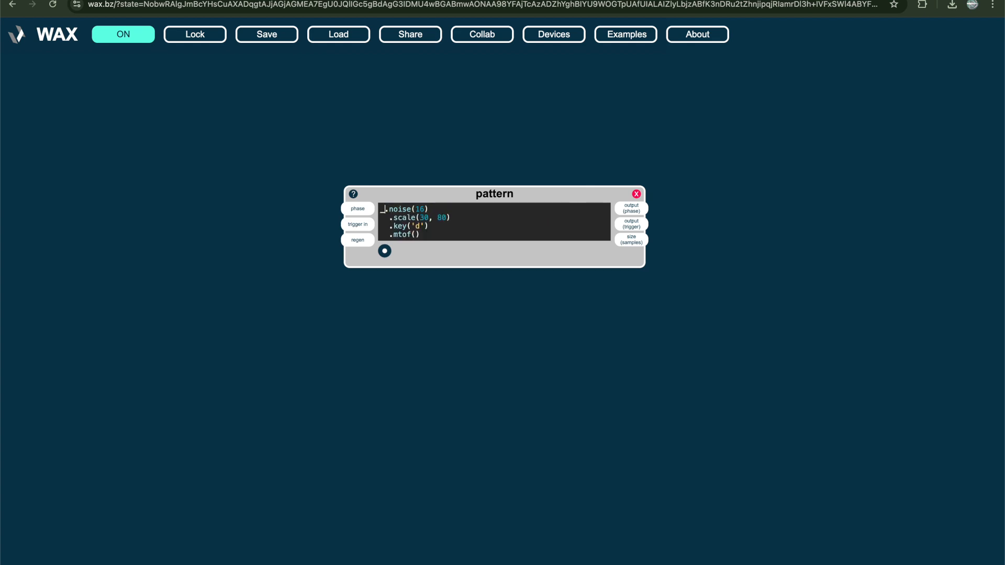
pyautogui.hotkey('shift', 'Return')
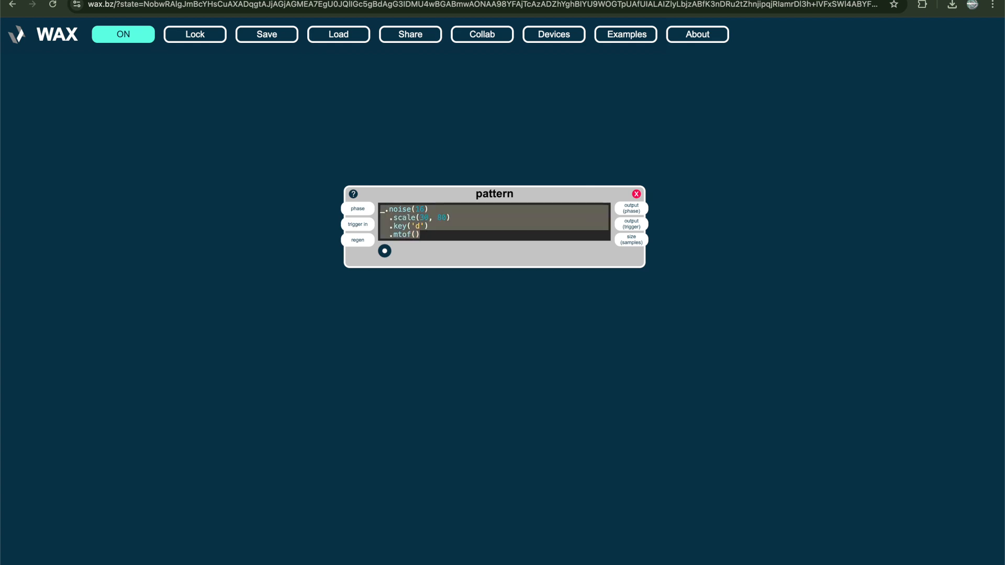
# Add a phasor device with frequency 1 and connect its output to the pattern's phase input
pyautogui.click(200, 250)
pyautogui.doubleClick(199, 250)
pyautogui.write('phasor')
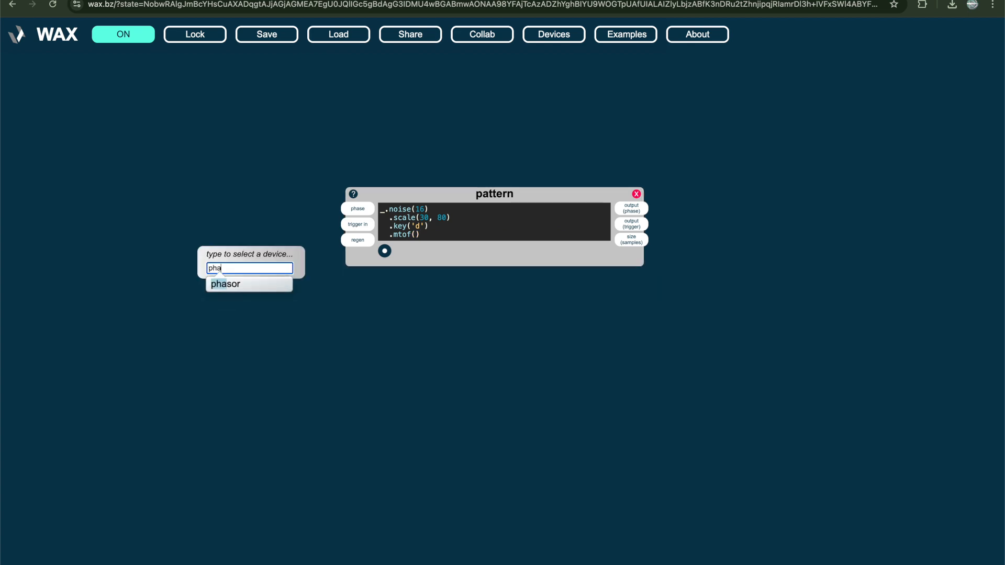
pyautogui.press('Return')
pyautogui.write('1')
pyautogui.moveTo(278, 269); pyautogui.dragTo(358, 209)
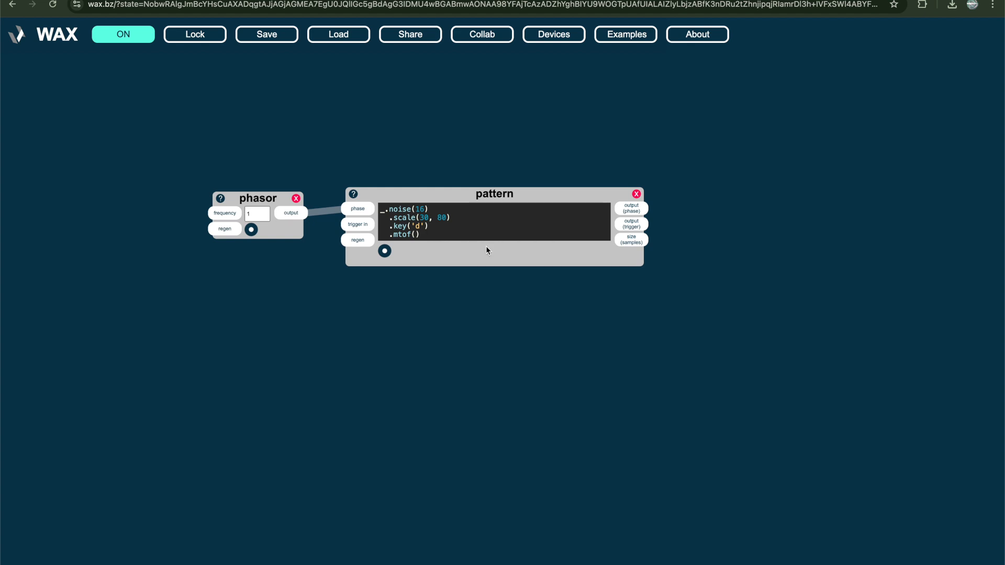
# Add a print device and connect the pattern's output (phase) to its input
pyautogui.click(709, 231)
pyautogui.write('print')
pyautogui.press('Return')
pyautogui.moveTo(631, 209); pyautogui.dragTo(705, 247)
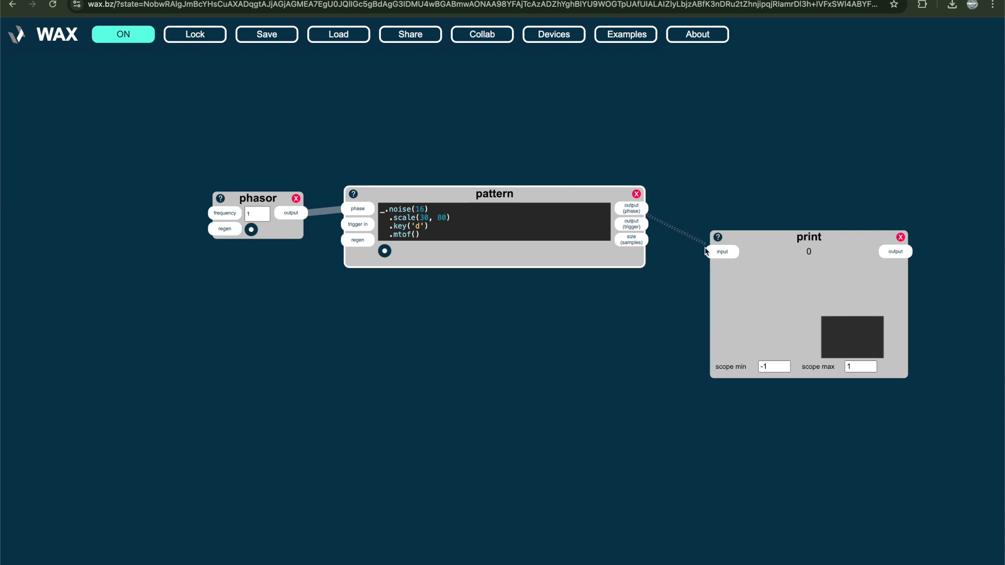
# Set the print device's scope min to 0 and scope max to 1000
pyautogui.click(739, 343)
pyautogui.press('BackSpace')
pyautogui.press('BackSpace')
pyautogui.write('000')
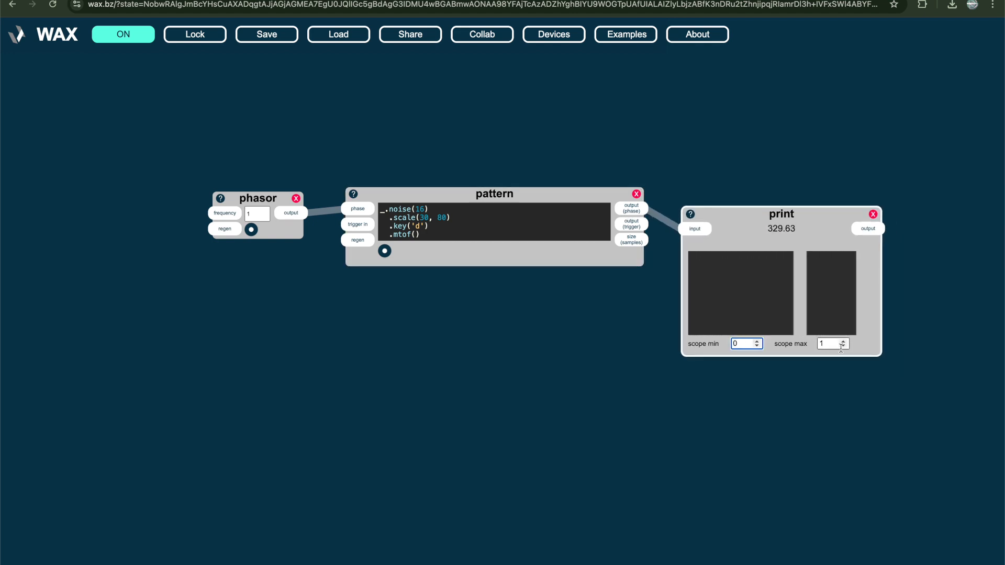
pyautogui.click(491, 369)
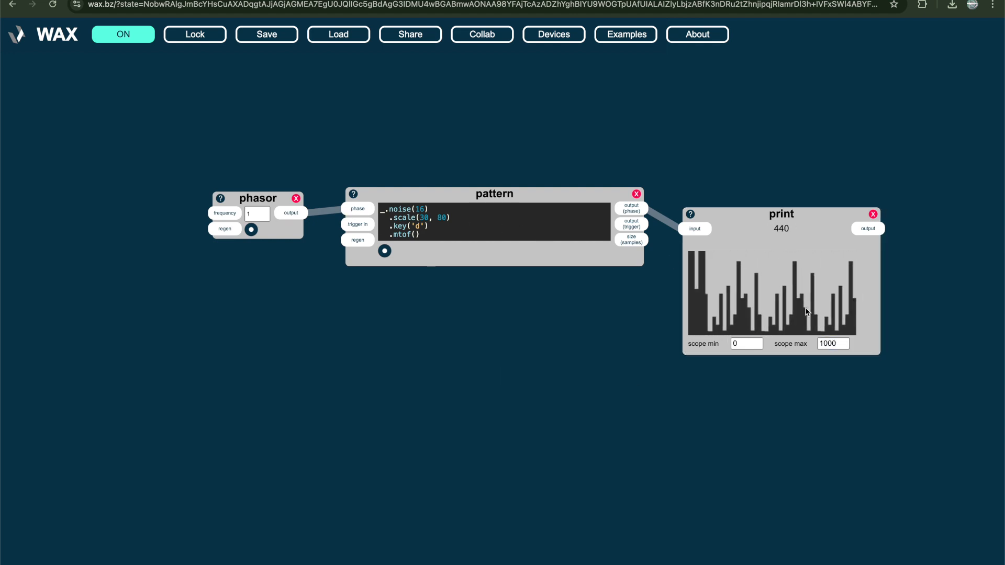
# Rerun the pattern code, append .sort() after mtof(), and run the sorted version
pyautogui.click(539, 228)
pyautogui.hotkey('ctrl', 'Return')
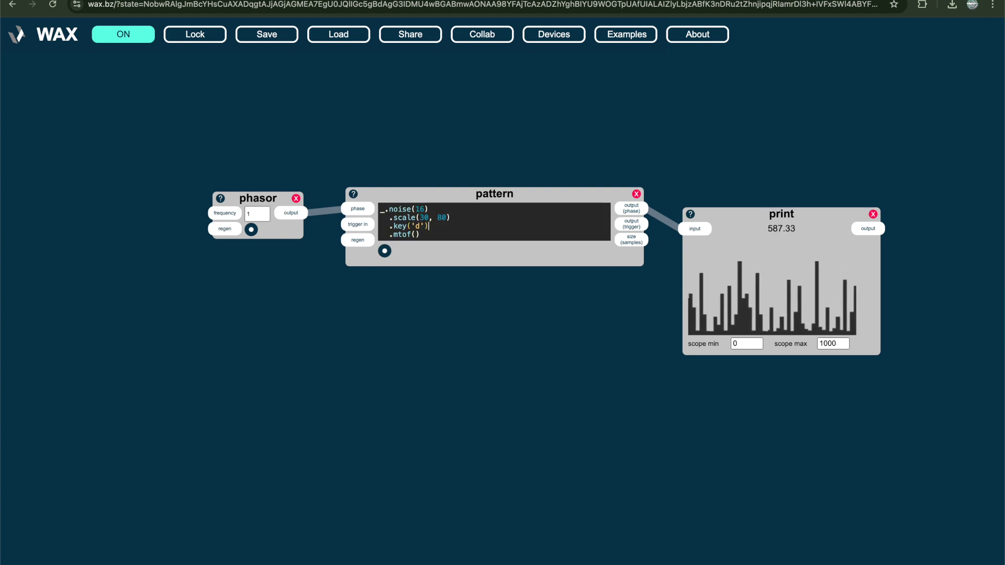
pyautogui.press('Down')
pyautogui.write('.sort()')
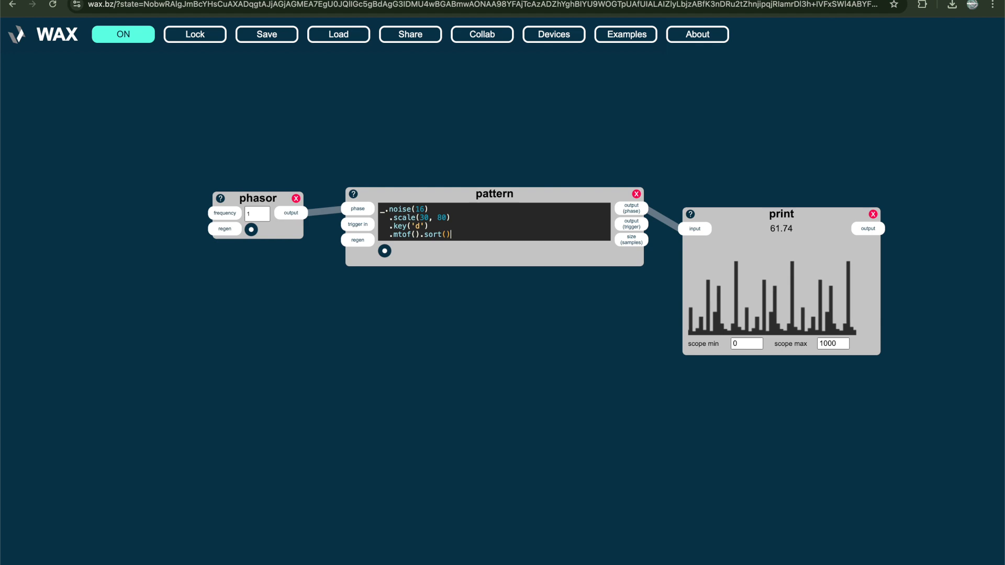
pyautogui.hotkey('ctrl', 'Return')
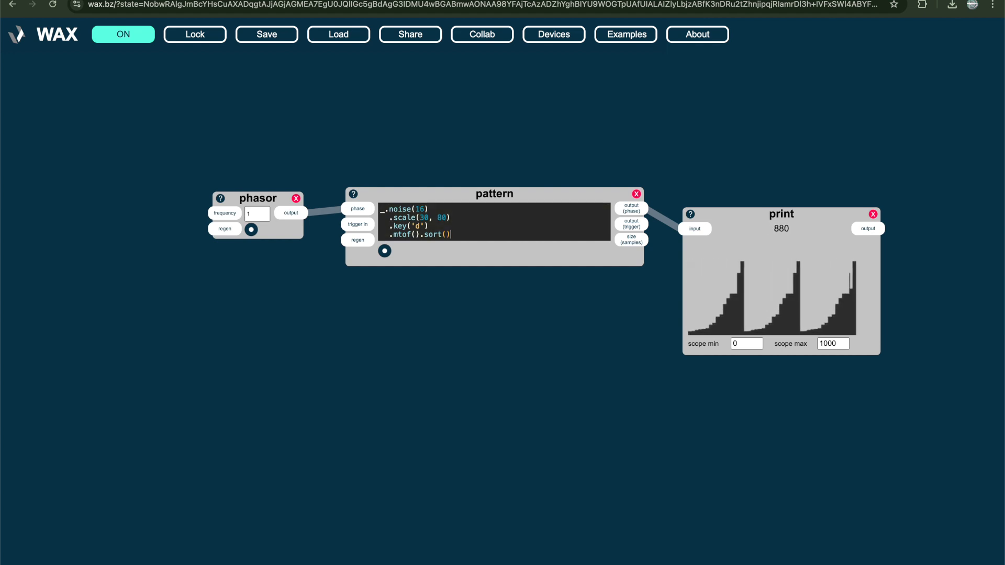
# Append .palindrome() and .echo(3) to the pattern code after sort(), running the code after each addition
pyautogui.write('.palindrome()')
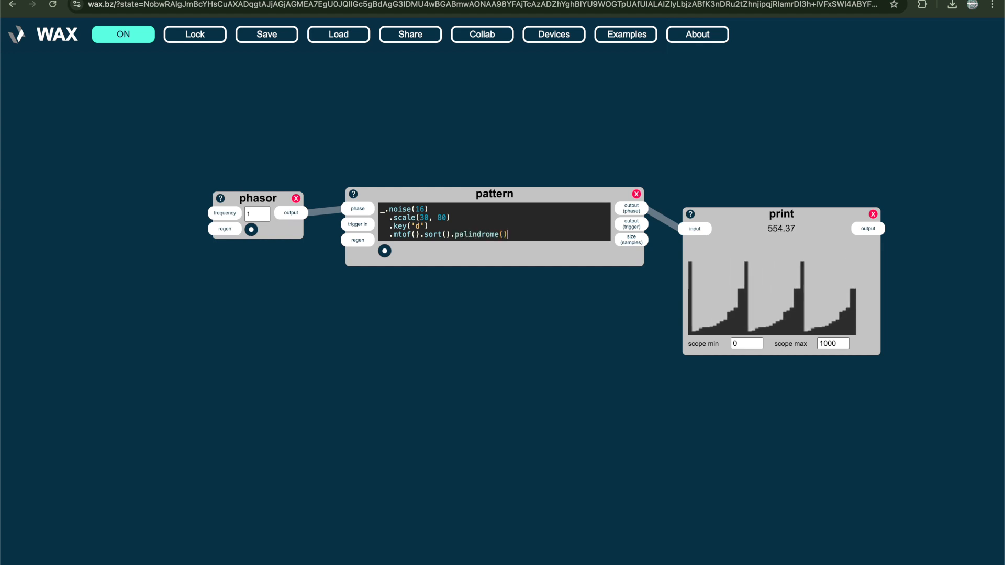
pyautogui.hotkey('ctrl', 'Return')
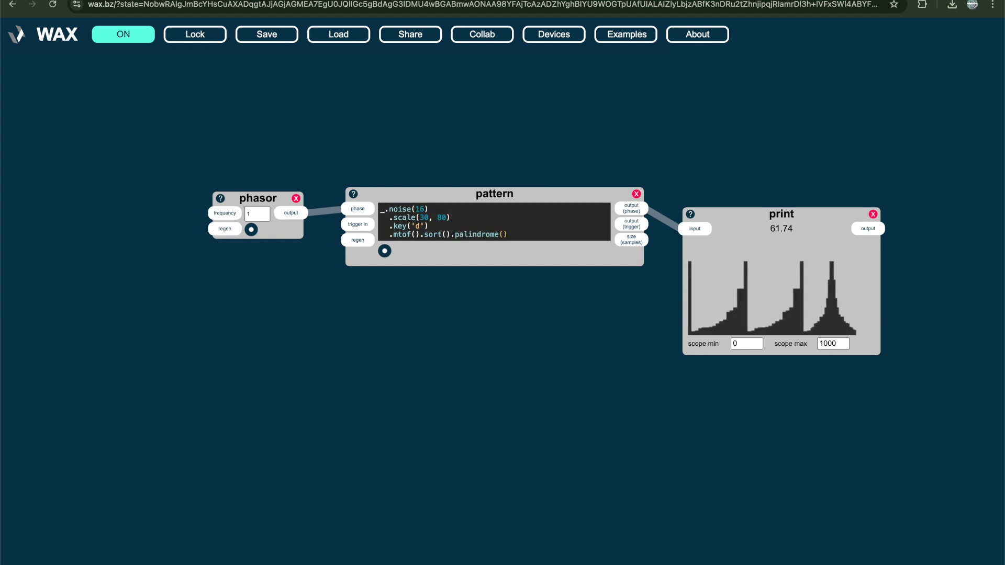
pyautogui.write('.echo(3')
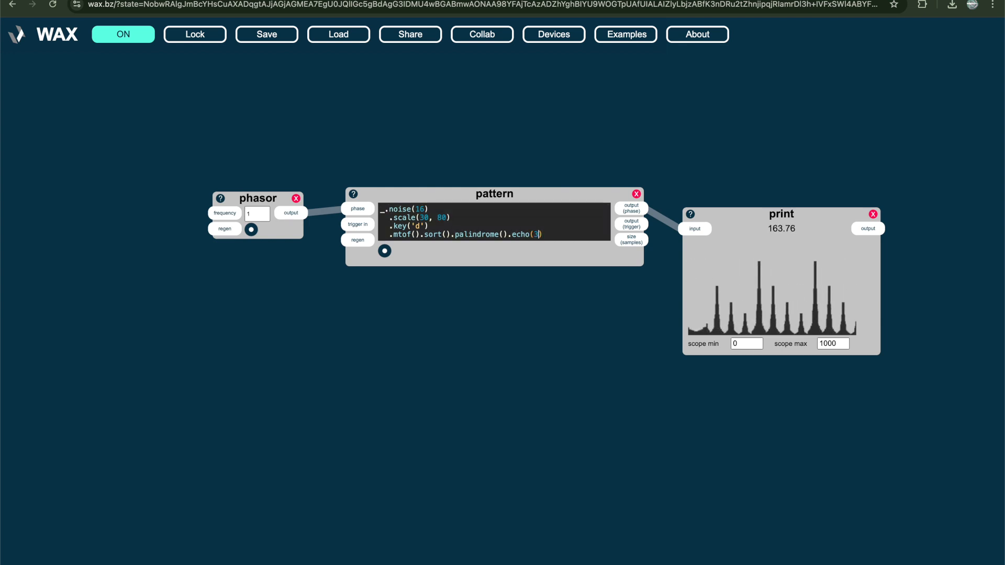
# Move the print device up slightly, add a sawtooth device below it, and connect the pattern's output (phase) to the sawtooth's frequency
pyautogui.moveTo(758, 297); pyautogui.dragTo(763, 270)
pyautogui.click(741, 400)
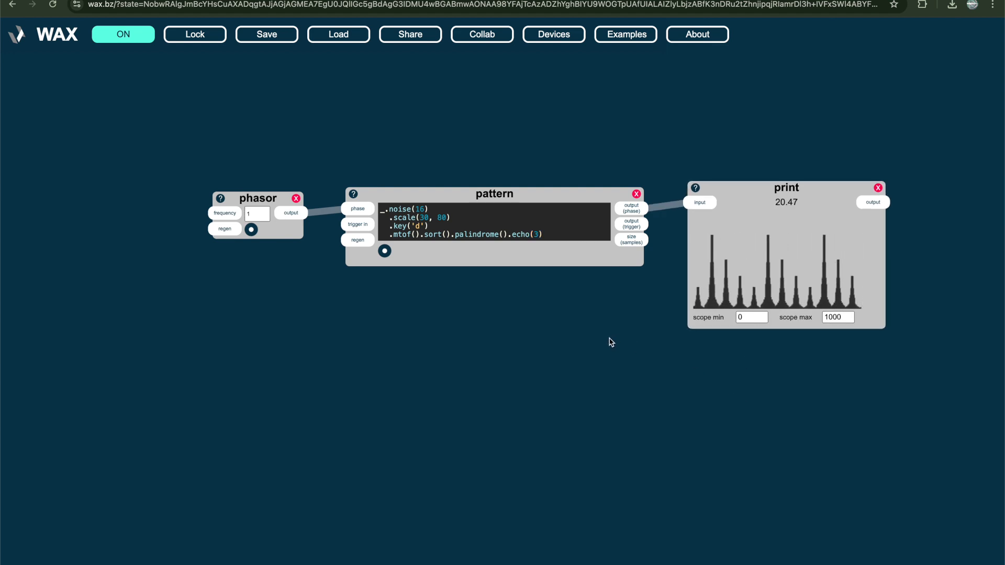
pyautogui.doubleClick(662, 376)
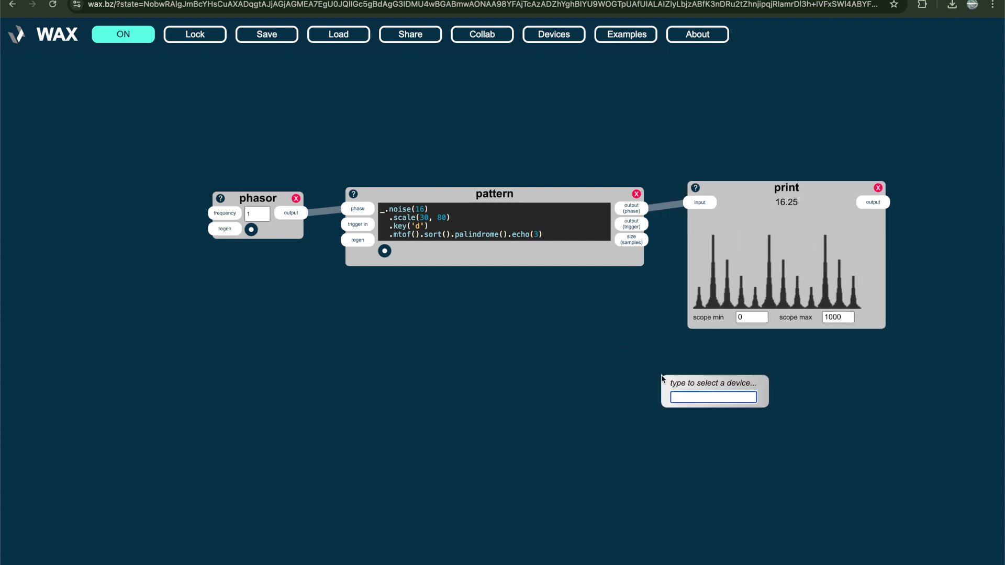
pyautogui.write('saw')
pyautogui.press('Return')
pyautogui.click(633, 210)
pyautogui.moveTo(633, 210)
pyautogui.mouseDown()
pyautogui.moveTo(668, 335)
pyautogui.moveTo(673, 398)
pyautogui.mouseUp()
# Add an output device beside the sawtooth on channel 1 and connect the sawtooth's output to its input
pyautogui.doubleClick(715, 458)
pyautogui.write('out')
pyautogui.click(734, 487)
pyautogui.moveTo(753, 486); pyautogui.dragTo(832, 407)
pyautogui.moveTo(741, 398); pyautogui.dragTo(796, 407)
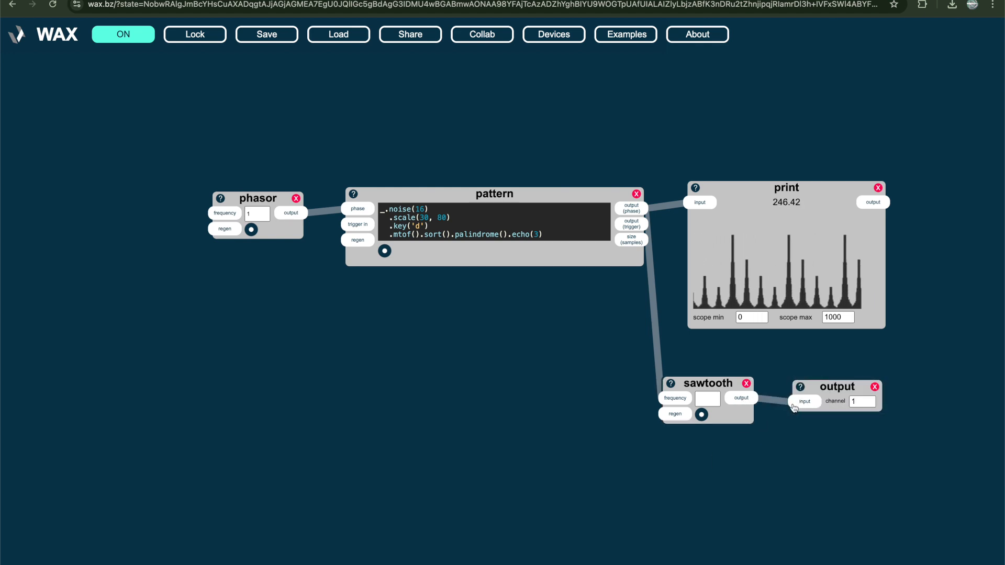
# Add a second output device, connect the sawtooth's output to it, and set its channel to 2
pyautogui.doubleClick(787, 454)
pyautogui.write('out')
pyautogui.press('Return')
pyautogui.moveTo(743, 399); pyautogui.dragTo(800, 476)
pyautogui.doubleClick(848, 476)
pyautogui.write('2')
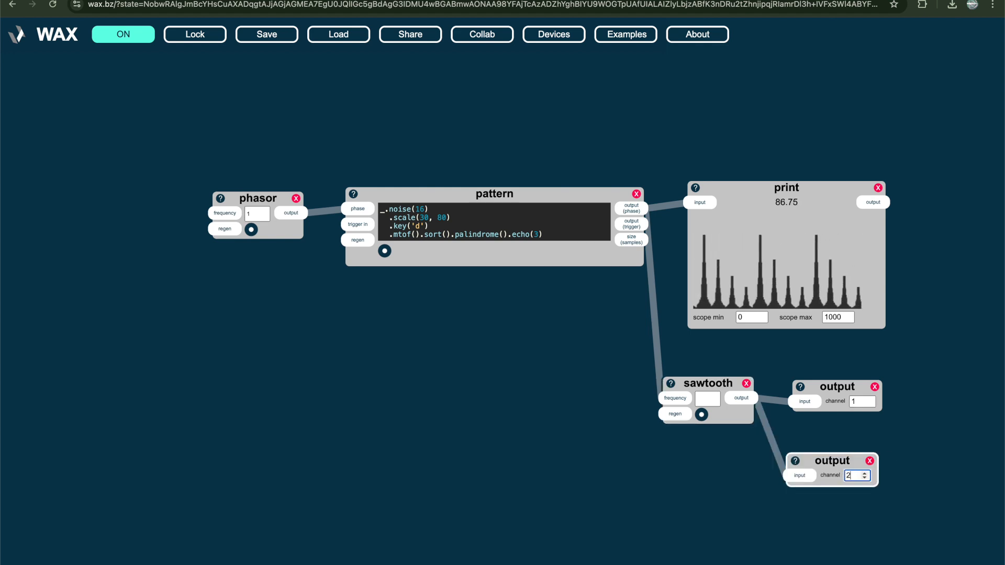
# Remove .echo(3), .palindrome() and .sort() from the pattern code one at a time, running the code after each removal
pyautogui.click(558, 240)
pyautogui.press('BackSpace')
pyautogui.press('BackSpace')
pyautogui.press('BackSpace')
pyautogui.press('BackSpace')
pyautogui.press('BackSpace')
pyautogui.press('BackSpace')
pyautogui.press('BackSpace')
pyautogui.press('BackSpace')
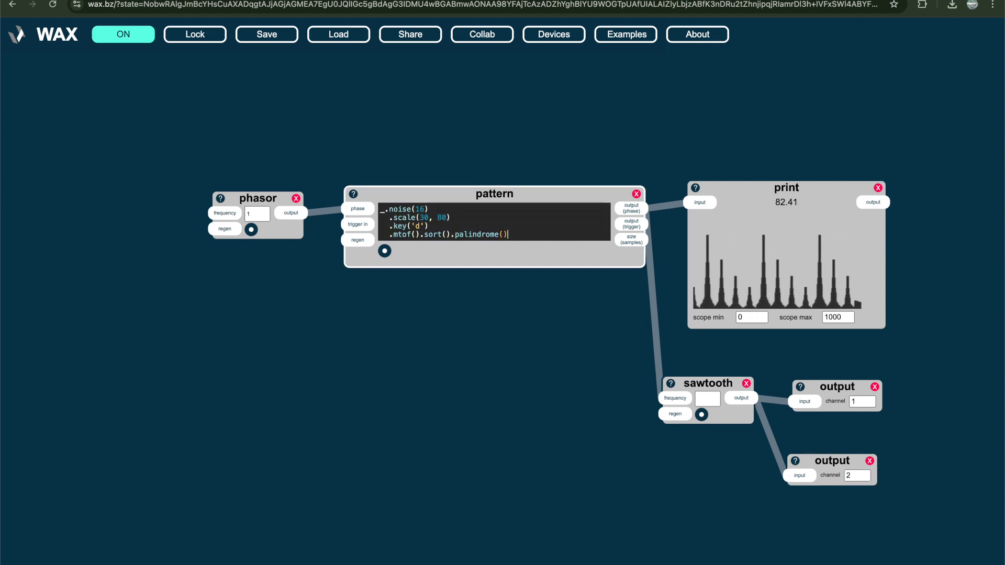
pyautogui.hotkey('shift', 'Left')
pyautogui.hotkey('shift', 'Left')
pyautogui.hotkey('shift', 'Left')
pyautogui.hotkey('shift', 'Left')
pyautogui.hotkey('shift', 'Left')
pyautogui.hotkey('shift', 'Left')
pyautogui.hotkey('shift', 'Left')
pyautogui.hotkey('shift', 'Left')
pyautogui.hotkey('shift', 'Left')
pyautogui.hotkey('shift', 'Left')
pyautogui.hotkey('shift', 'Left')
pyautogui.hotkey('shift', 'Left')
pyautogui.hotkey('shift', 'Left')
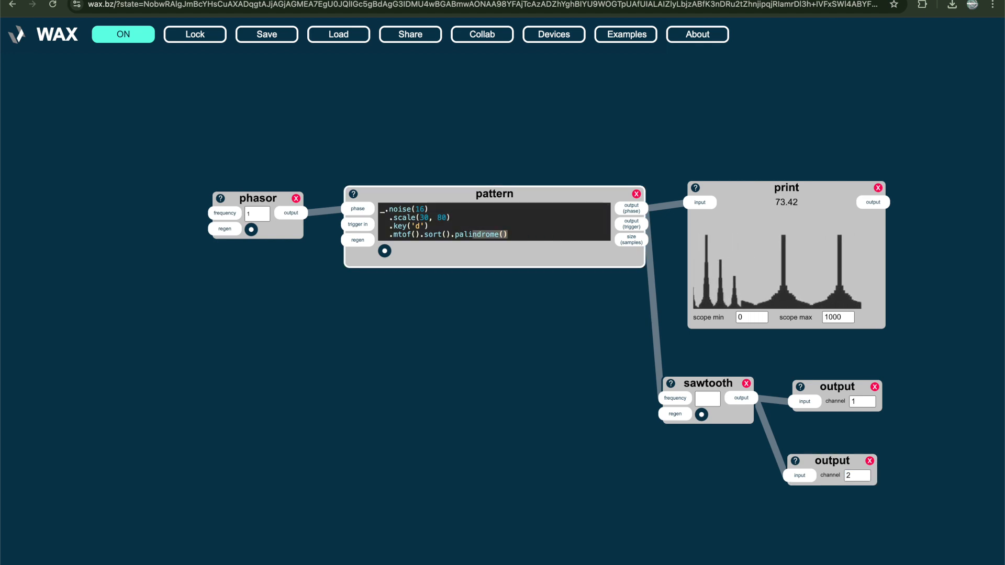
pyautogui.press('BackSpace')
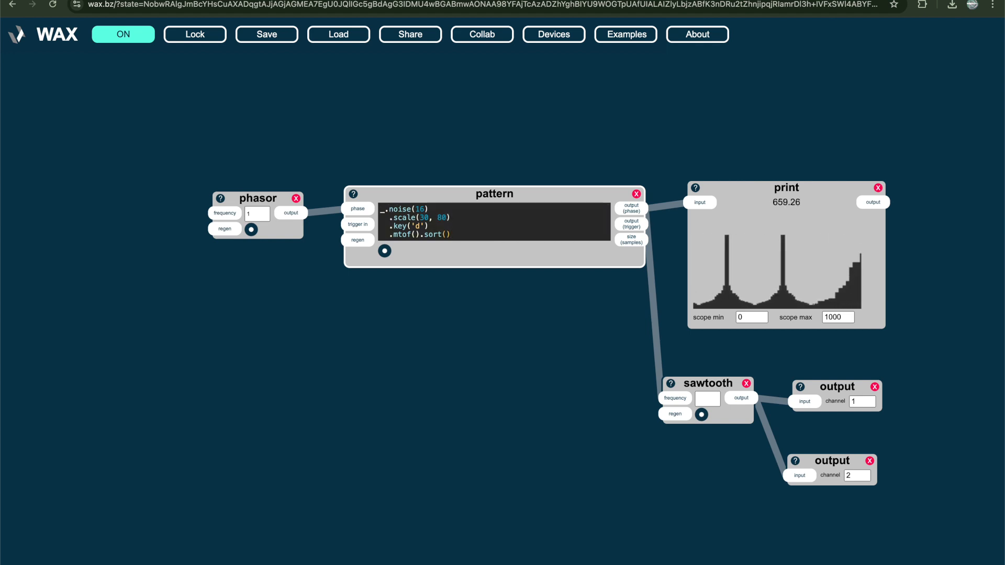
pyautogui.press('BackSpace')
pyautogui.press('BackSpace')
pyautogui.press('BackSpace')
pyautogui.press('BackSpace')
pyautogui.press('BackSpace')
pyautogui.press('BackSpace')
pyautogui.press('BackSpace')
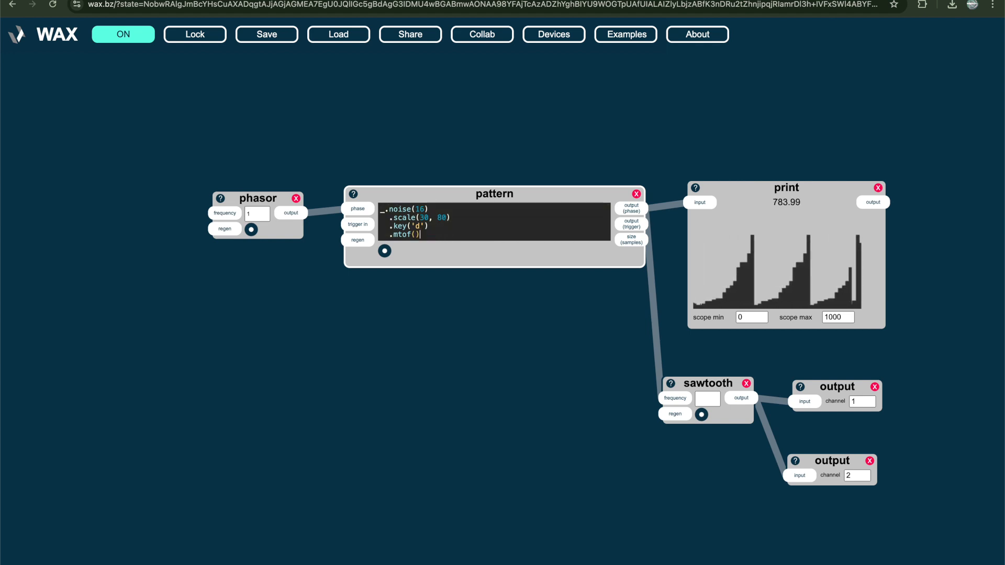
# Change the noise length in the pattern code to 8 and run it
pyautogui.press('Up')
pyautogui.press('Up')
pyautogui.press('Up')
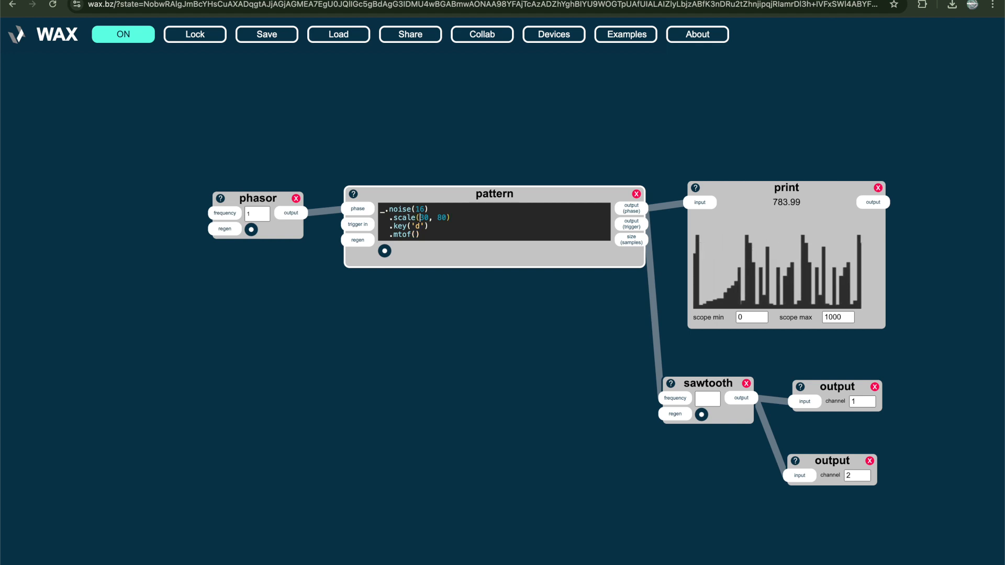
pyautogui.press('Delete')
pyautogui.press('BackSpace')
pyautogui.write('8')
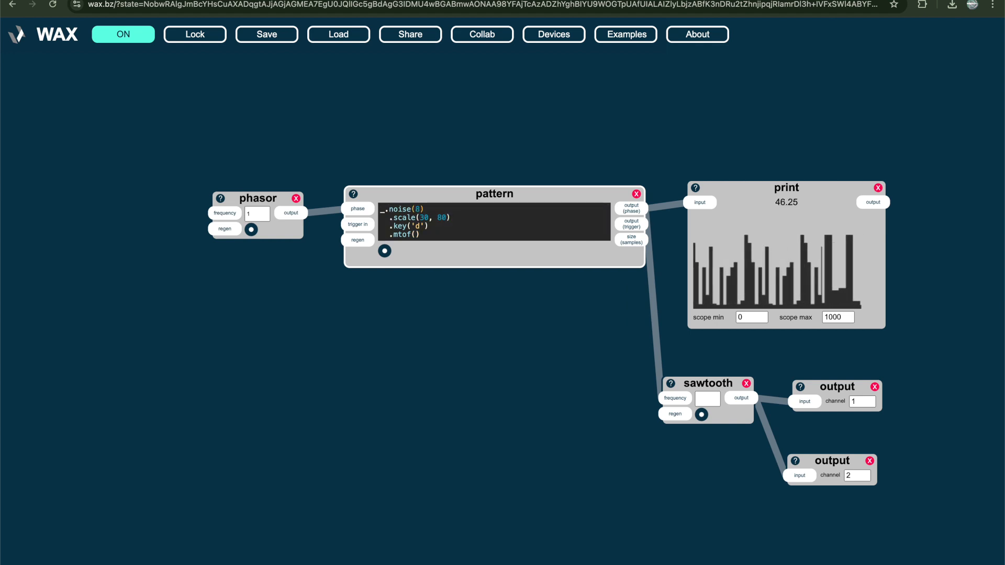
# Try phasor frequencies of 2 and 4
pyautogui.doubleClick(249, 213)
pyautogui.write('2')
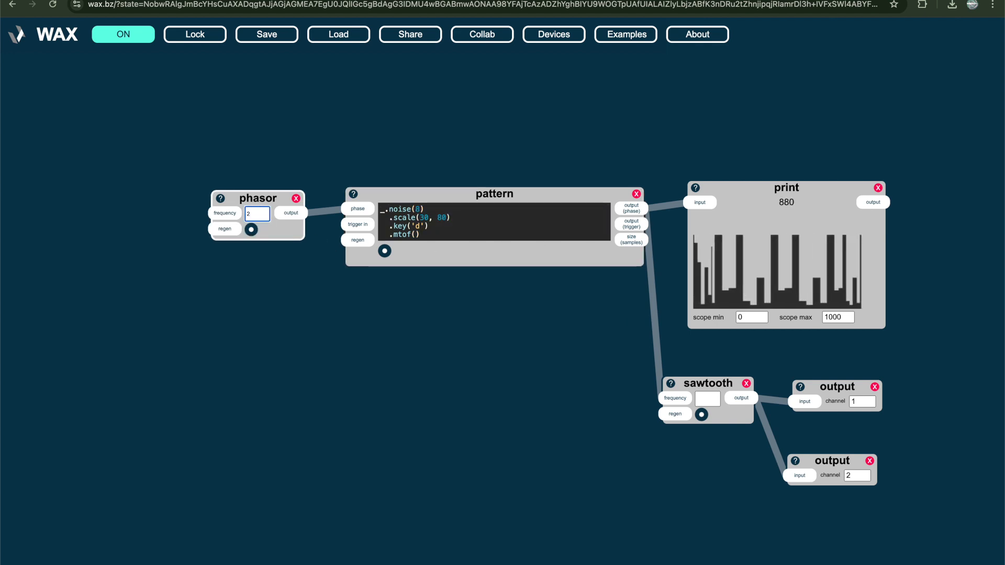
pyautogui.press('BackSpace')
pyautogui.write('4')
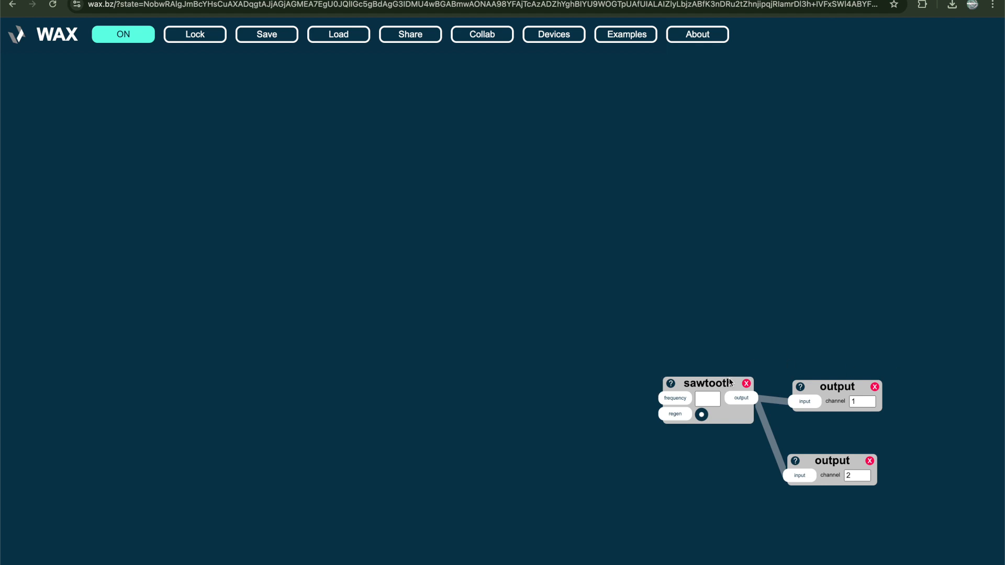
# Delete the sawtooth device and add a new pattern device to the emptied workspace
pyautogui.click(745, 384)
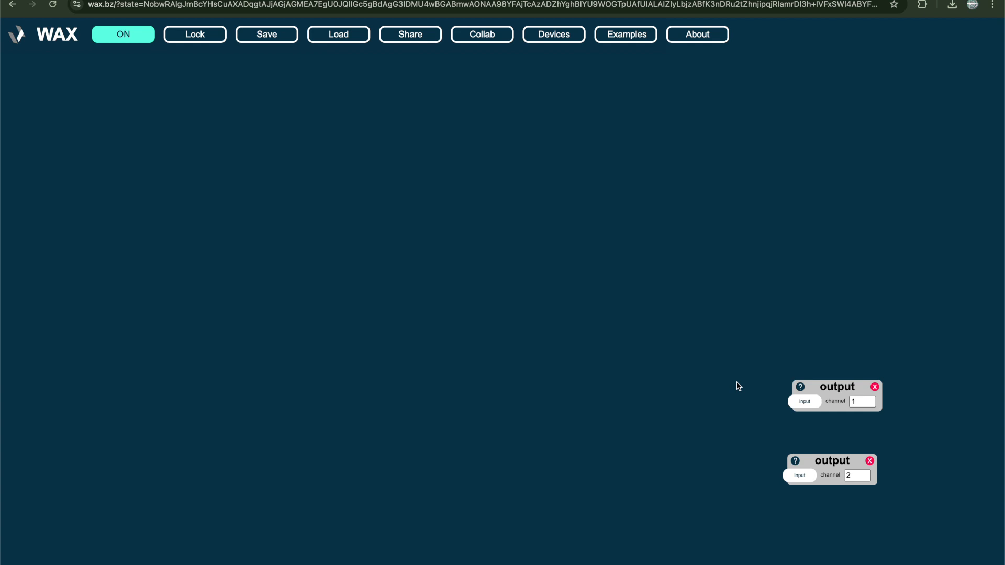
pyautogui.doubleClick(382, 204)
pyautogui.write('pattern')
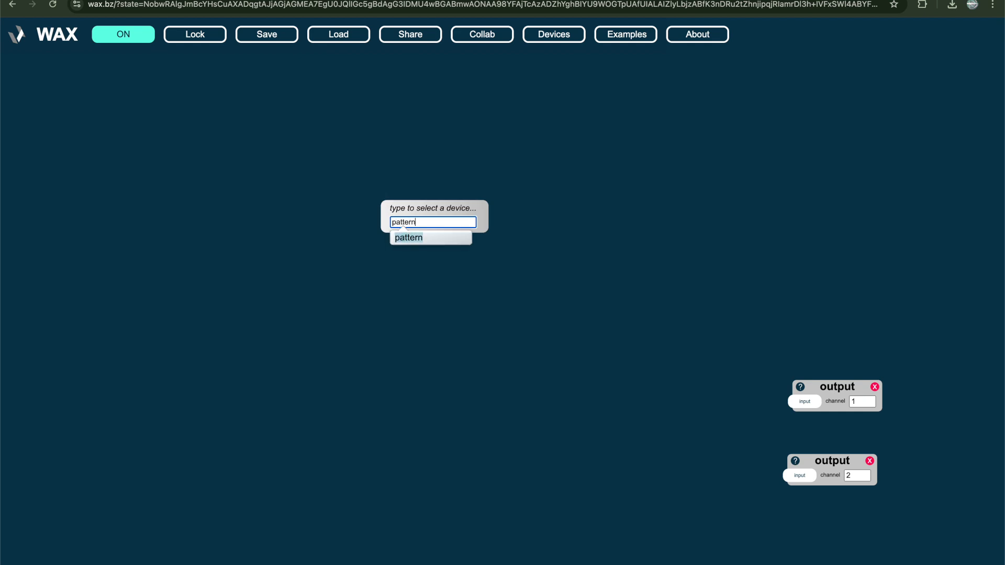
pyautogui.press('Return')
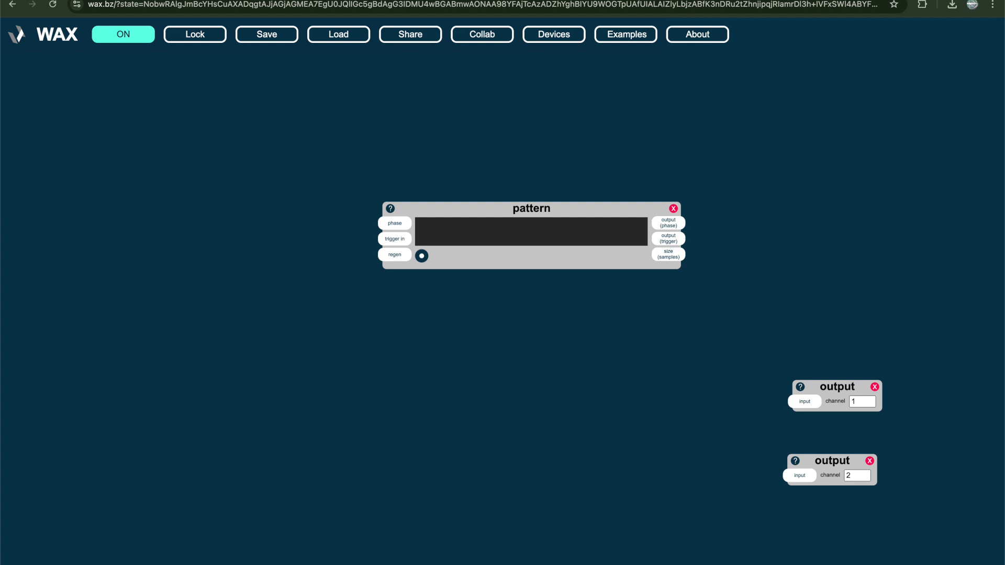
# Enter _.spread(16,()=>{this.sine(ri(50,1000)).log(rf(1,4))}) as the pattern code and run it
pyautogui.click(459, 238)
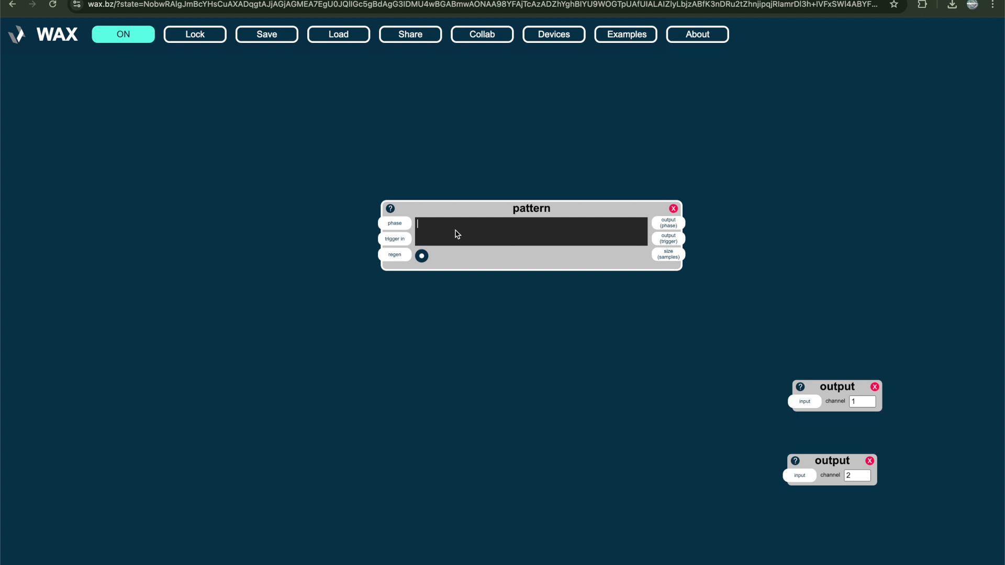
pyautogui.write('_')
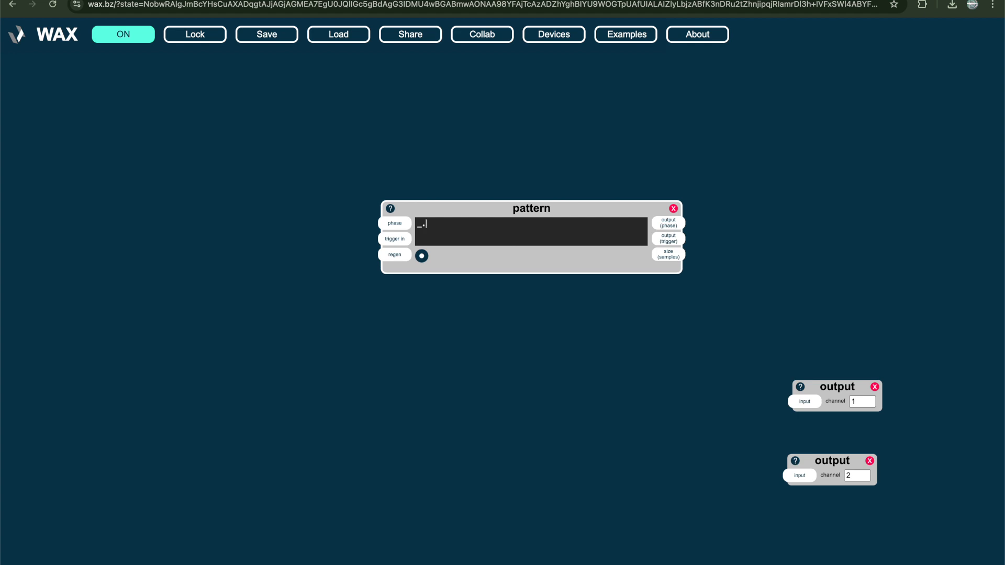
pyautogui.write('.spread(16,()=>')
pyautogui.press('BackSpace')
pyautogui.write('{this.sine')
pyautogui.write('(ri')
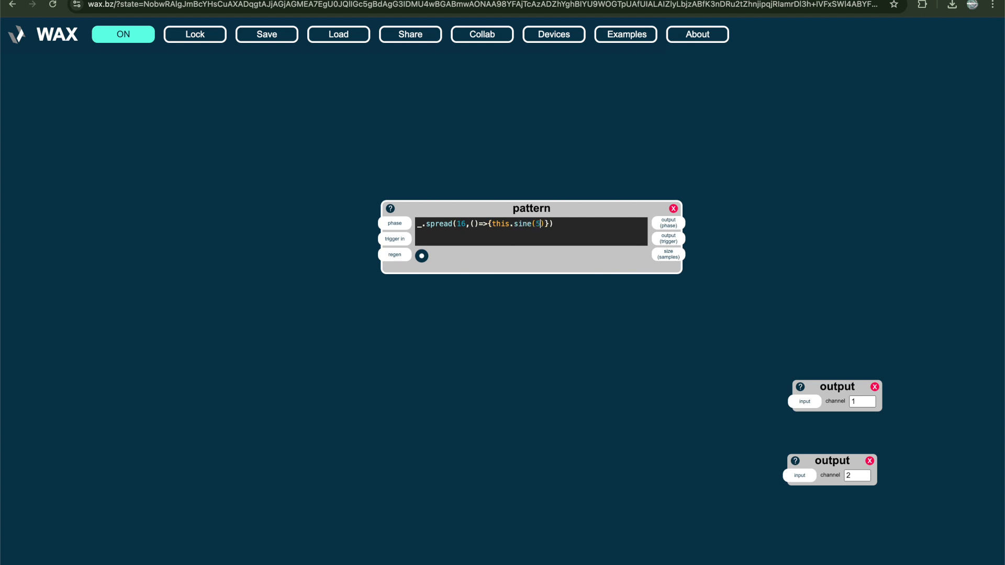
pyautogui.write('(50,1000)).log(1')
pyautogui.press('BackSpace')
pyautogui.write('rf(1,')
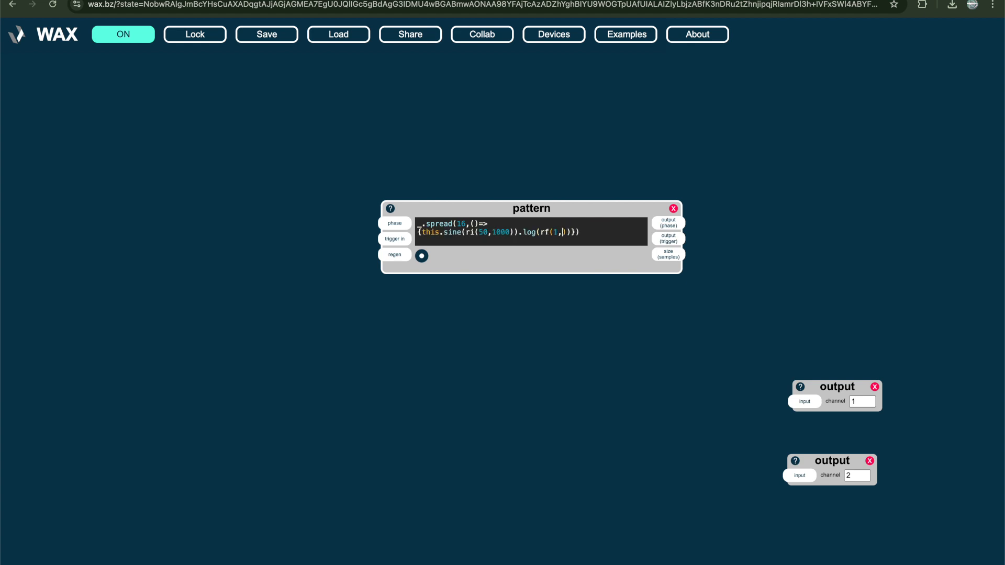
pyautogui.write('4))})')
pyautogui.hotkey('ctrl', 'Return')
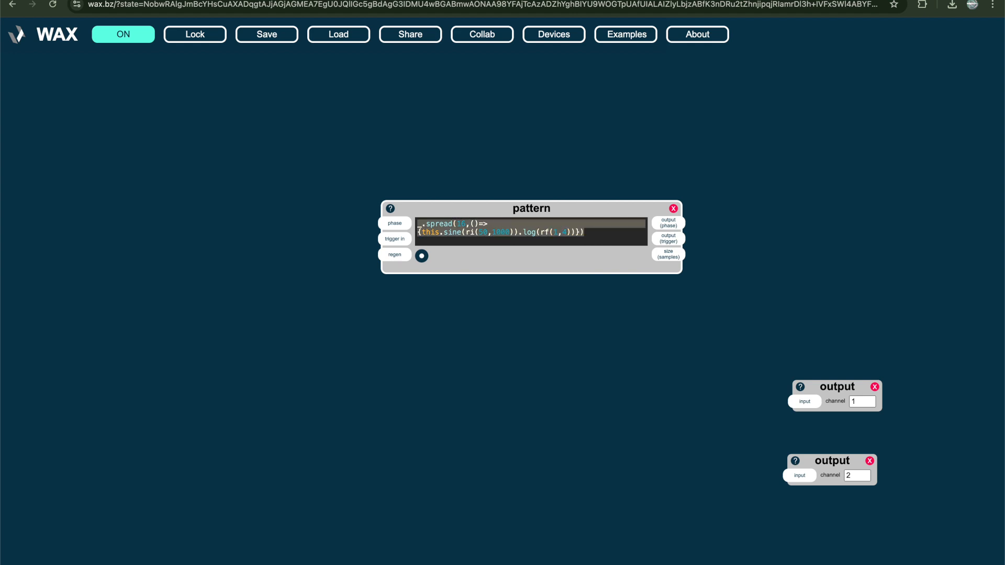
# Add a phasor device with frequency 1 and link its output to the new pattern's phase input
pyautogui.doubleClick(230, 235)
pyautogui.write('pl')
pyautogui.press('BackSpace')
pyautogui.press('BackSpace')
pyautogui.write('ph')
pyautogui.press('Return')
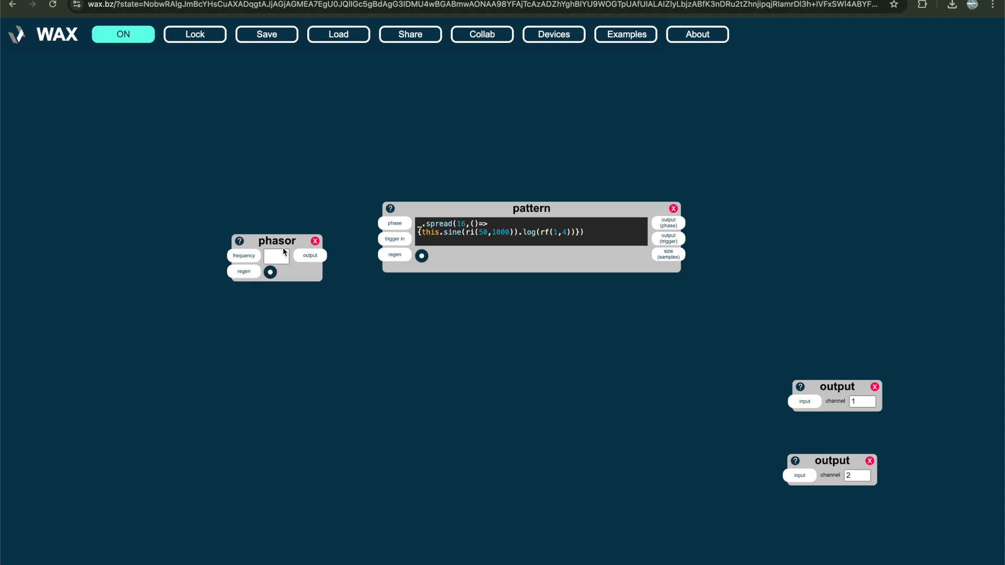
pyautogui.moveTo(313, 257); pyautogui.dragTo(397, 226)
# Shift the pattern device slightly and connect its output (phase) to both output devices, channels 1 and 2
pyautogui.moveTo(627, 216); pyautogui.dragTo(614, 236)
pyautogui.moveTo(674, 259); pyautogui.dragTo(798, 405)
pyautogui.moveTo(801, 480); pyautogui.dragTo(657, 243)
# Rerun the spread pattern with its count lowered through 8, 6, 4 and 2
pyautogui.click(595, 265)
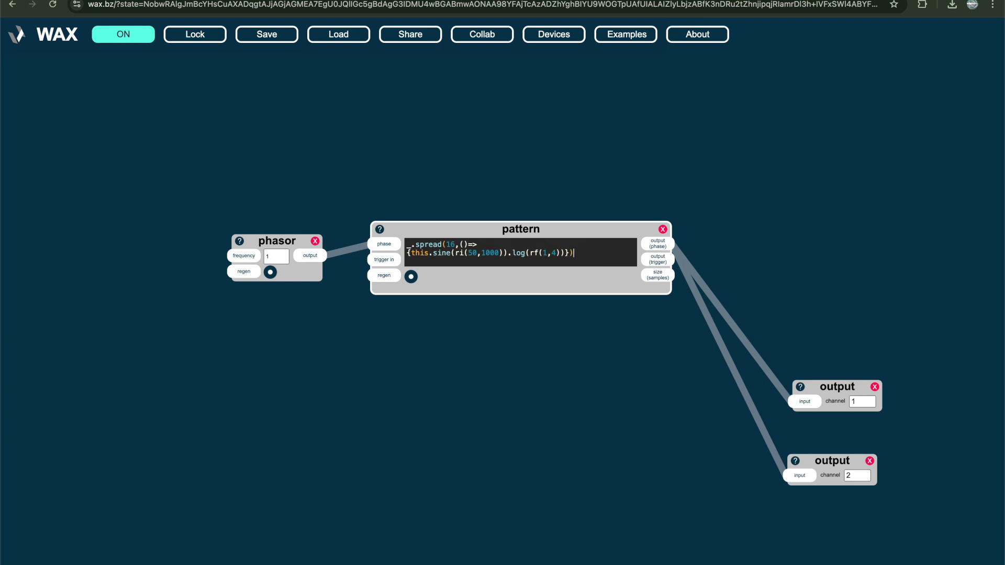
pyautogui.press('Left')
pyautogui.press('Up')
pyautogui.press('Left')
pyautogui.press('Left')
pyautogui.press('Left')
pyautogui.press('BackSpace')
pyautogui.press('BackSpace')
pyautogui.write('8')
pyautogui.press('BackSpace')
pyautogui.write('6')
pyautogui.press('BackSpace')
pyautogui.write('4')
# Disconnect the phasor from the pattern's phase input and add a buffer device below the phasor
pyautogui.click(355, 250)
pyautogui.press('BackSpace')
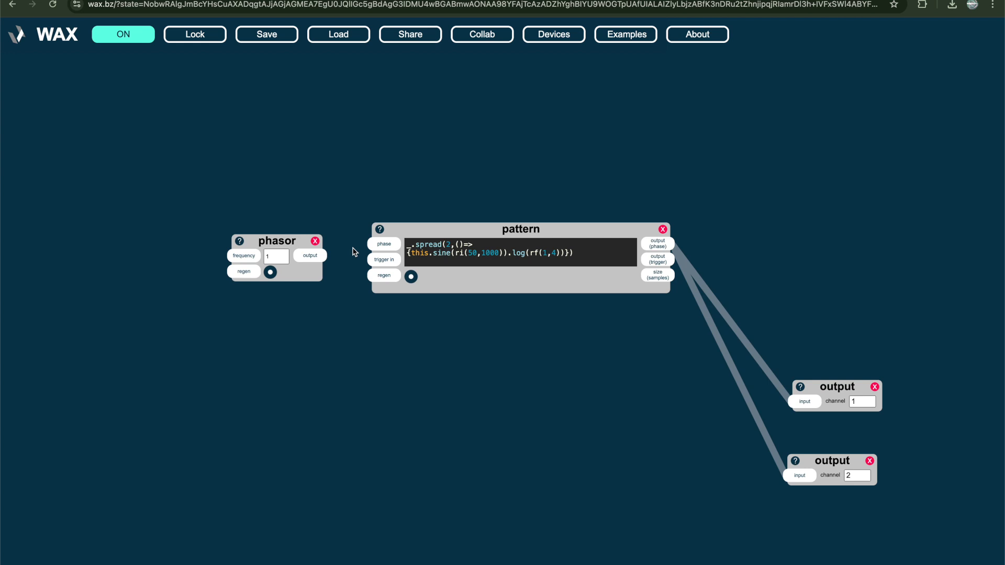
pyautogui.doubleClick(308, 361)
pyautogui.write('buffer')
pyautogui.press('Return')
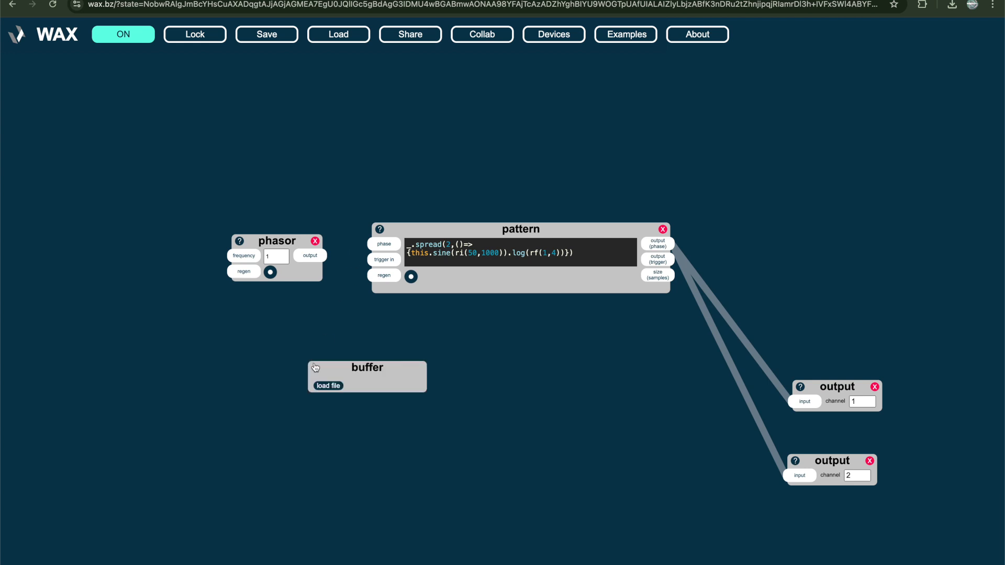
pyautogui.moveTo(315, 367); pyautogui.dragTo(205, 334)
# Load break.wav from the samples folder into the buffer device and move the device aside
pyautogui.click(218, 352)
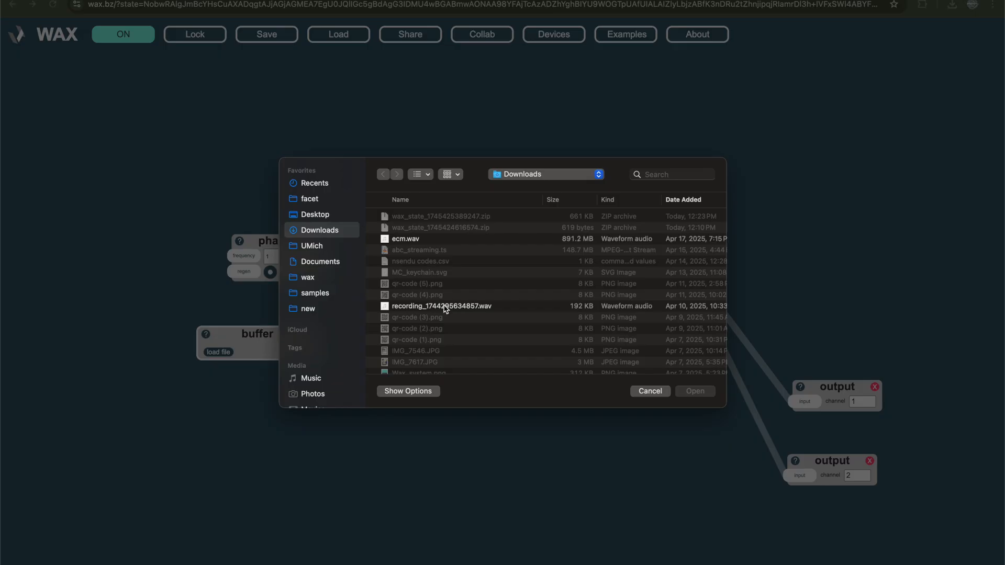
pyautogui.click(316, 293)
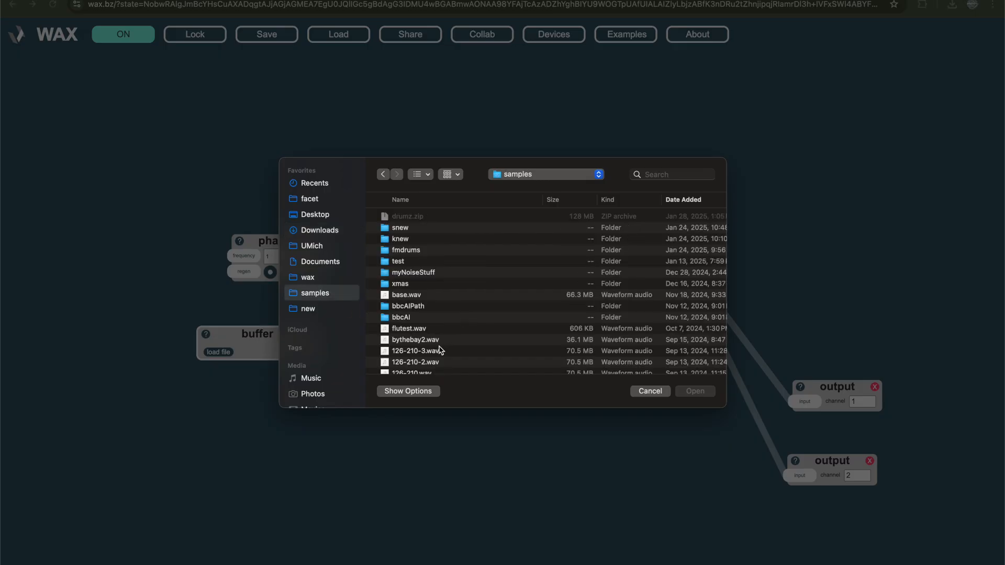
pyautogui.click(410, 242)
pyautogui.doubleClick(410, 239)
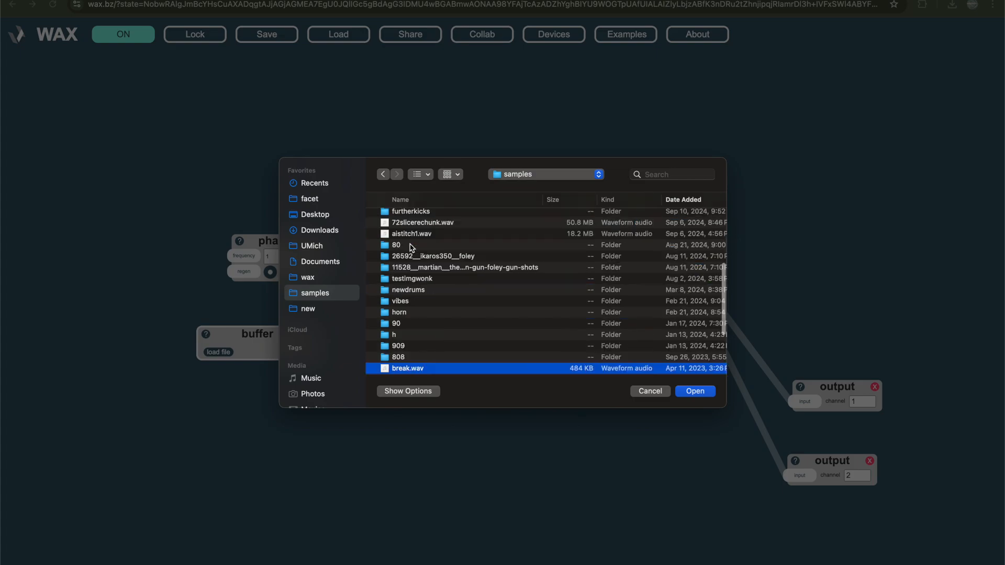
pyautogui.doubleClick(402, 372)
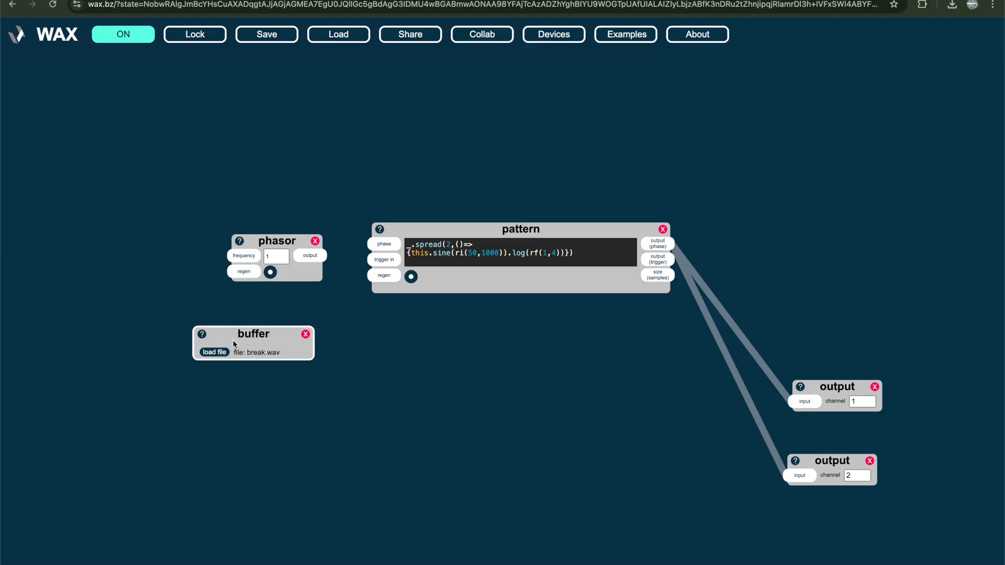
pyautogui.moveTo(256, 348); pyautogui.dragTo(223, 347)
# Replace the pattern code with _.sample('break') and run it
pyautogui.click(442, 253)
pyautogui.press('super+a')
pyautogui.write("_.sample(''")
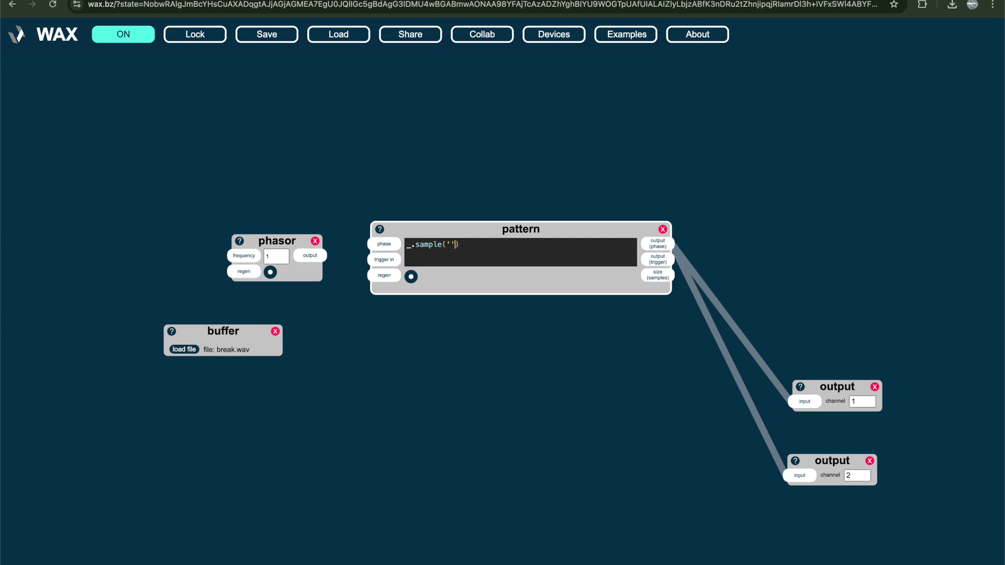
pyautogui.press('Left')
pyautogui.write('break')
pyautogui.press('End')
pyautogui.write('.')
pyautogui.press('BackSpace')
pyautogui.hotkey('ctrl', 'Return')
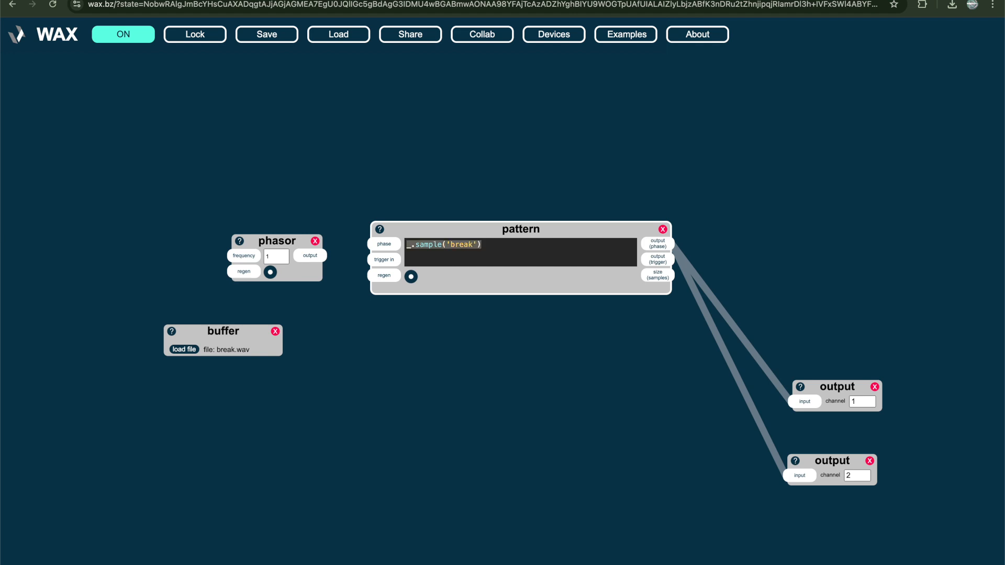
# Connect the phasor's output to the pattern's phase input to play the sample, and remove that connection again
pyautogui.moveTo(323, 255); pyautogui.dragTo(386, 250)
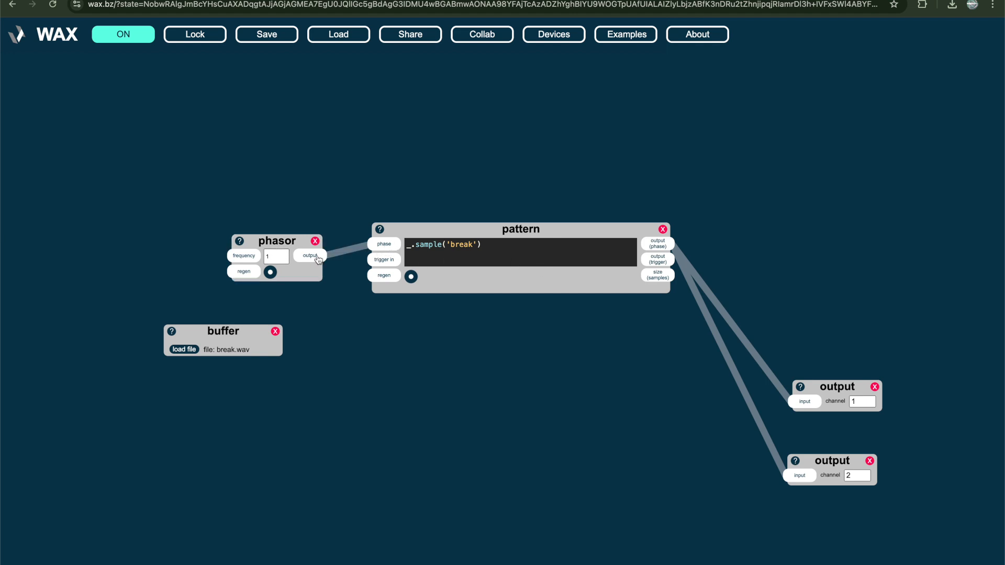
pyautogui.doubleClick(338, 258)
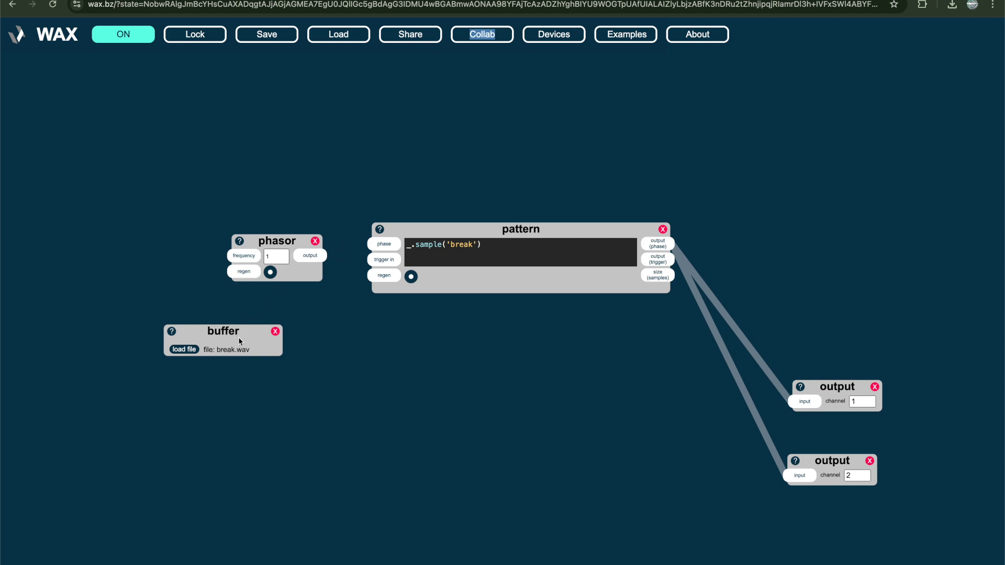
# Add a button device between the phasor and the buffer, moving the phasor up to make room
pyautogui.moveTo(286, 240); pyautogui.dragTo(248, 195)
pyautogui.click(246, 280)
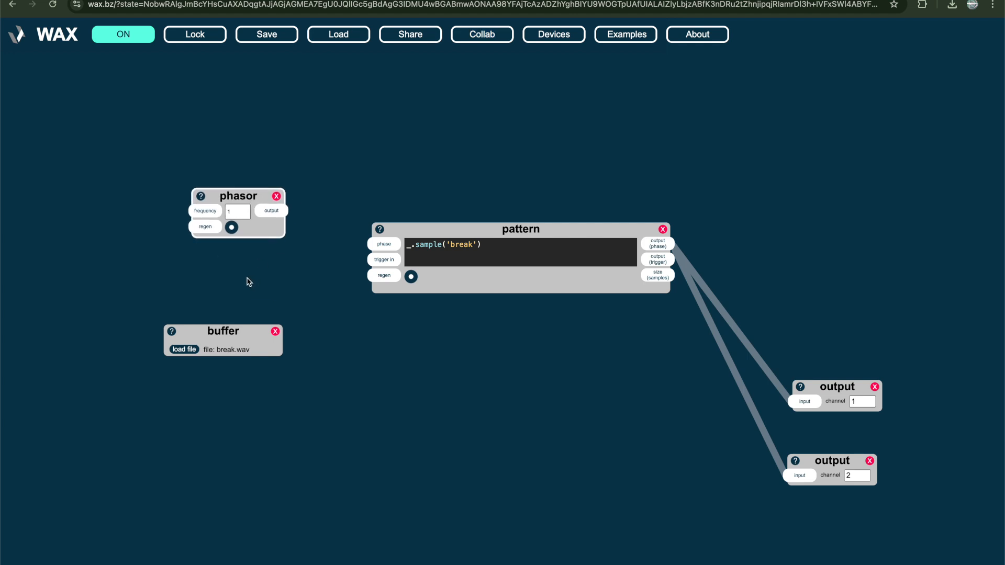
pyautogui.press('b')
pyautogui.moveTo(250, 269); pyautogui.dragTo(246, 237)
pyautogui.moveTo(238, 195); pyautogui.dragTo(239, 141)
# Connect the button to the pattern's trigger in and the pattern's trigger output to both output devices, and fire the button once
pyautogui.moveTo(257, 239); pyautogui.dragTo(397, 264)
pyautogui.moveTo(658, 263); pyautogui.dragTo(805, 406)
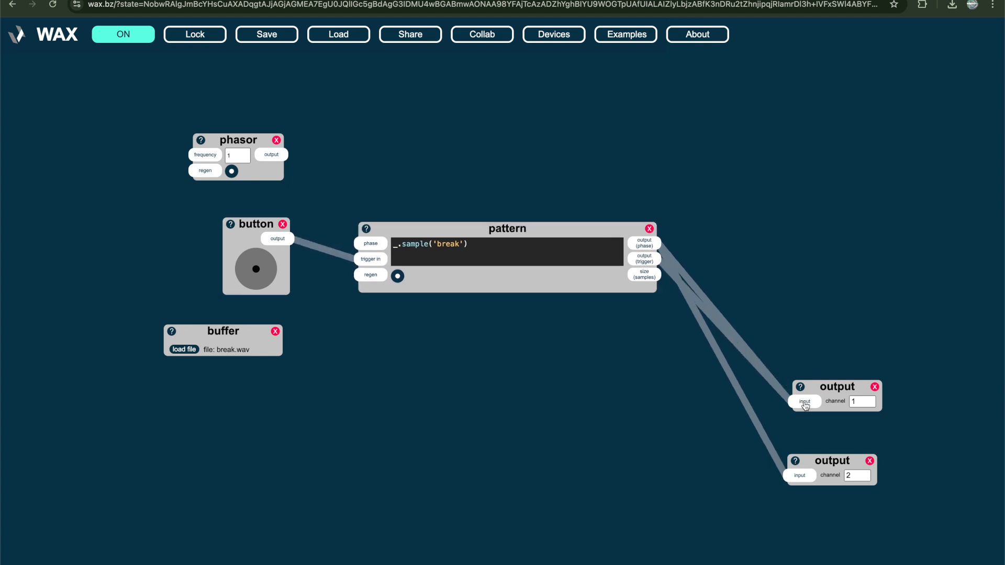
pyautogui.moveTo(647, 265); pyautogui.dragTo(800, 482)
pyautogui.click(252, 271)
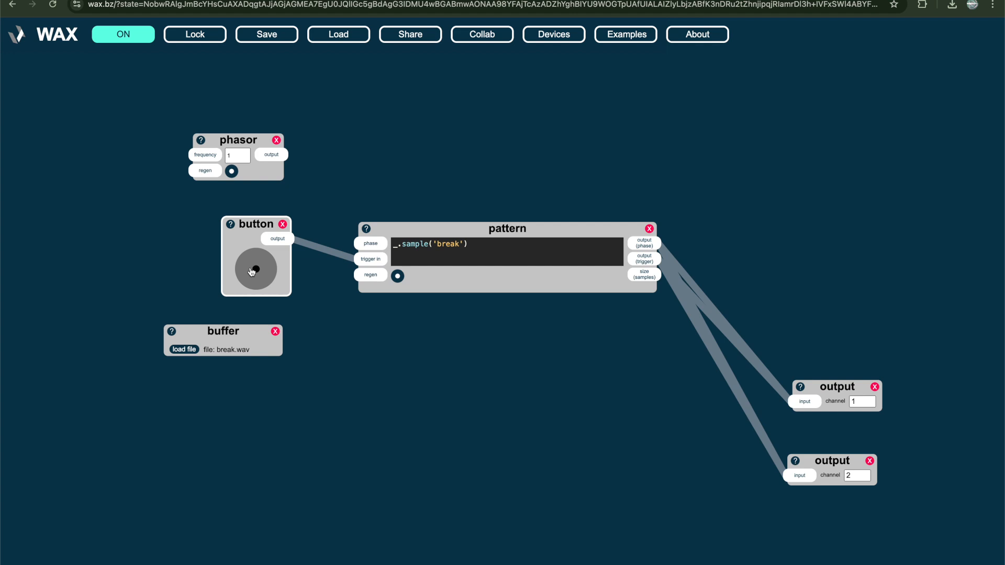
# Delete the button device and connect the phasor's output to the pattern's phase input
pyautogui.click(308, 203)
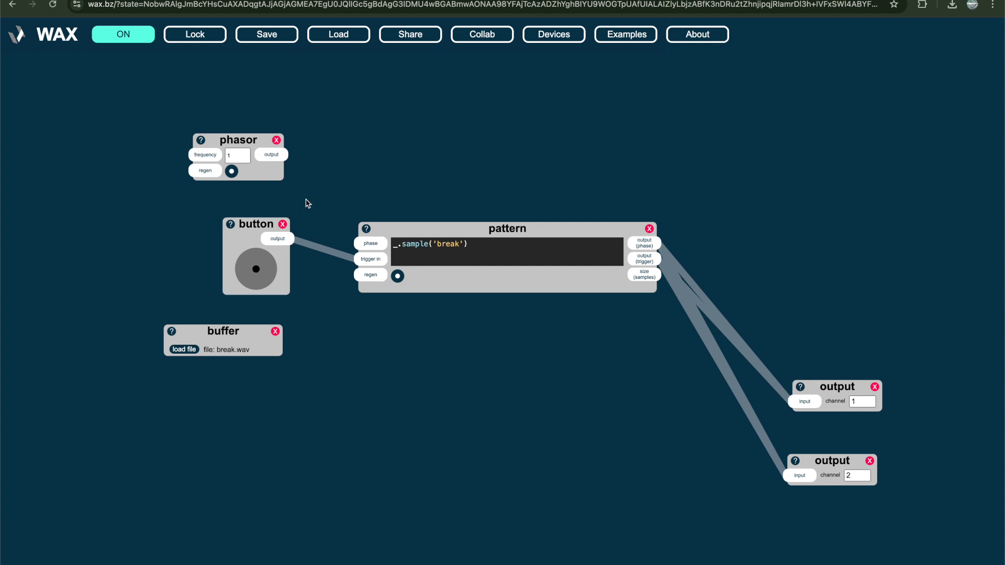
pyautogui.click(283, 224)
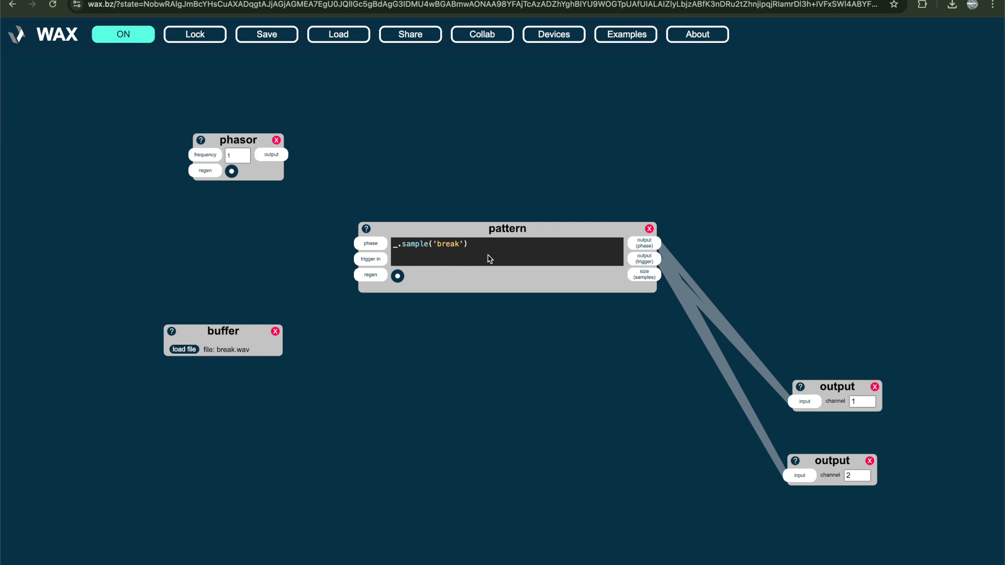
pyautogui.moveTo(246, 144); pyautogui.dragTo(373, 246)
# Try different phasor frequencies while the sample plays, ending at 0.36
pyautogui.click(250, 217)
pyautogui.press('BackSpace')
pyautogui.write('0.6')
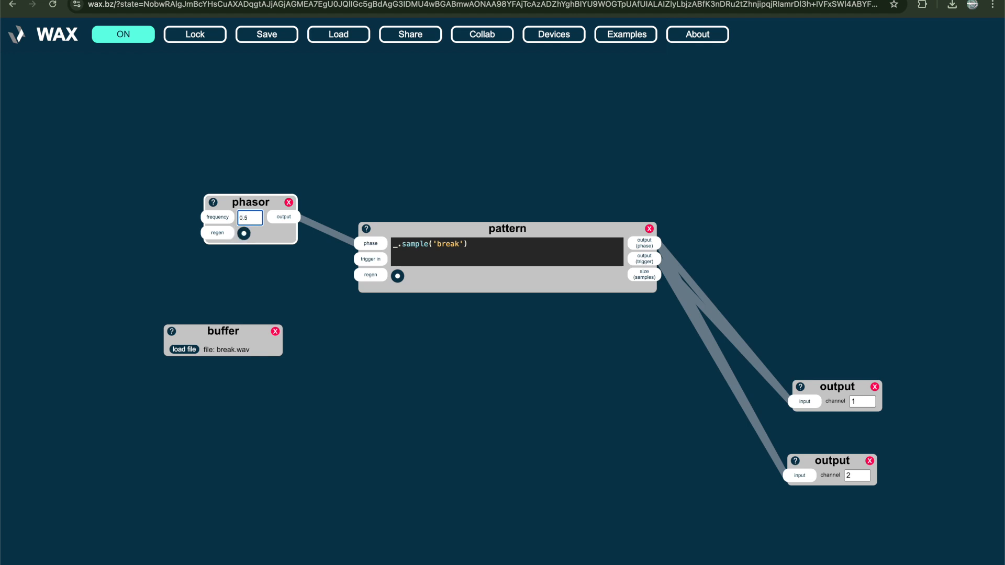
pyautogui.write('45')
pyautogui.write('33')
pyautogui.press('BackSpace')
pyautogui.write('5')
pyautogui.write('6')
# Disconnect the phasor from the pattern's phase input and move the phasor slightly down
pyautogui.click(281, 140)
pyautogui.click(325, 234)
pyautogui.moveTo(265, 205); pyautogui.dragTo(258, 219)
# Append .rechunk(32,0.5) to the pattern's sample code and connect the phasor's output to the phase input
pyautogui.click(492, 247)
pyautogui.write('.rechunk()32,0.5')
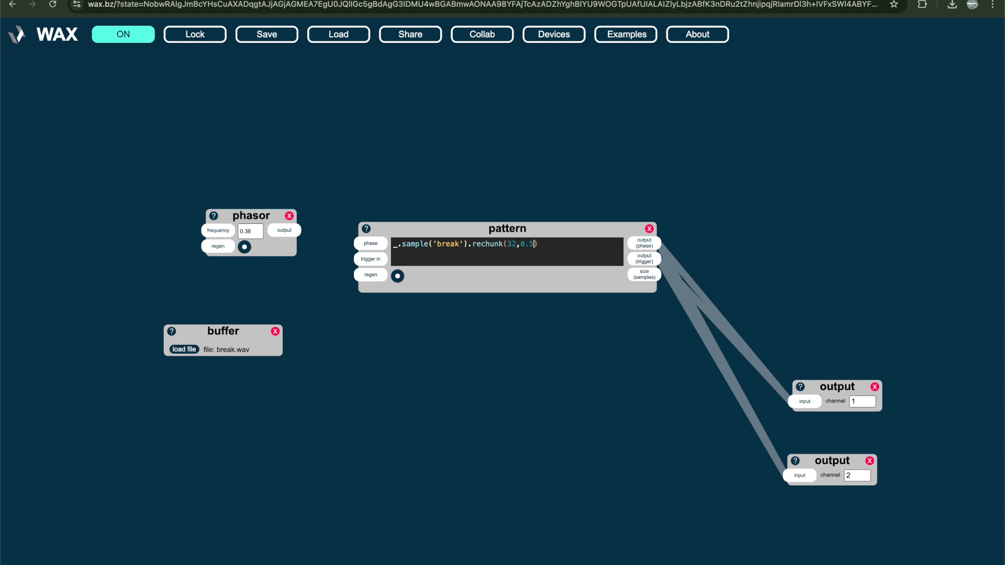
pyautogui.moveTo(285, 232); pyautogui.dragTo(365, 249)
# Append .slices(16,()=>{this.comb(ms(ri(1,20)))}) to the end of the pattern code
pyautogui.click(468, 257)
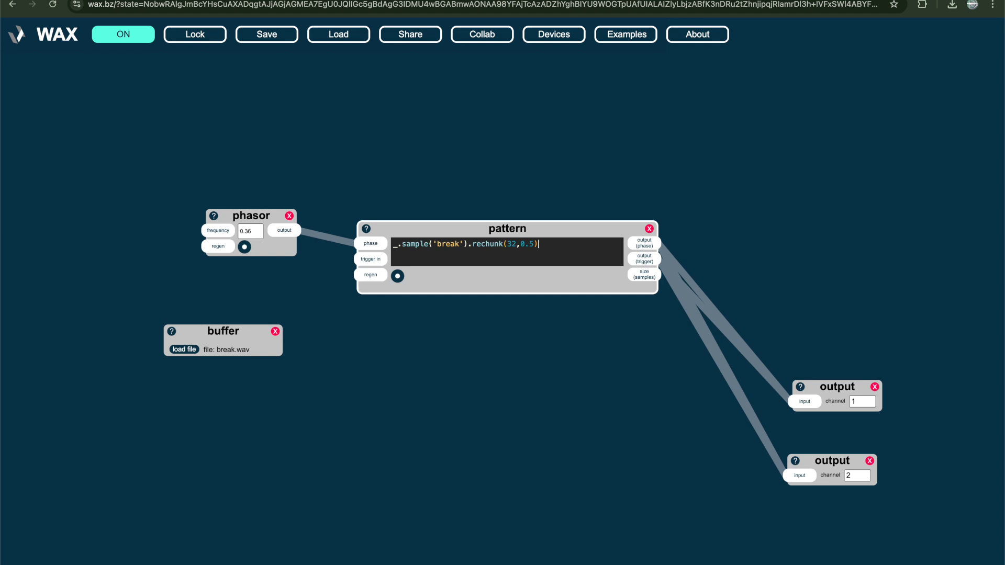
pyautogui.write('.slices(16,()=>{this.comb(ms(ri()')
pyautogui.press('Left')
pyautogui.write('1,20')
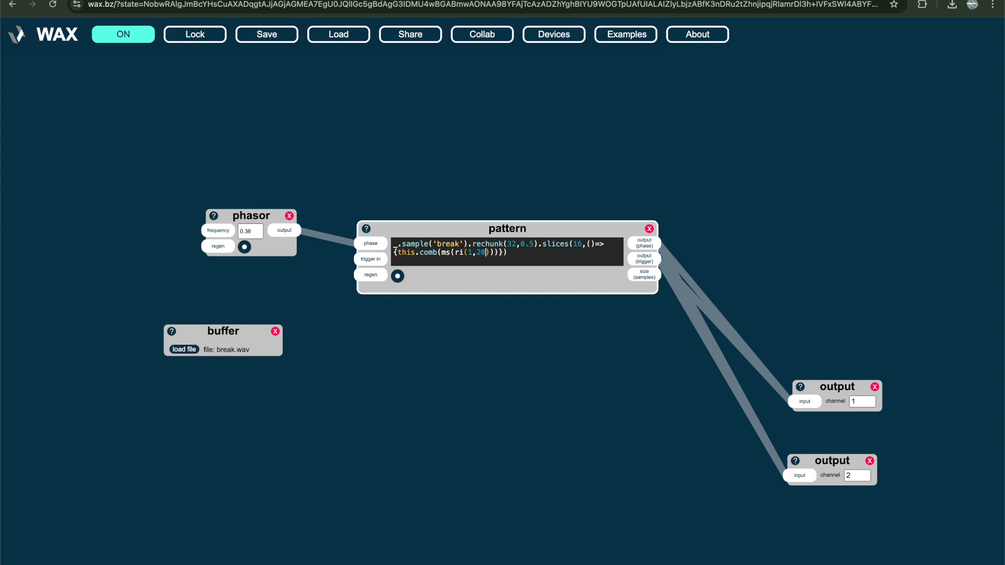
pyautogui.click(513, 258)
# Disconnect the phasor from the pattern, and delete the phasor, pattern and buffer devices together
pyautogui.doubleClick(336, 240)
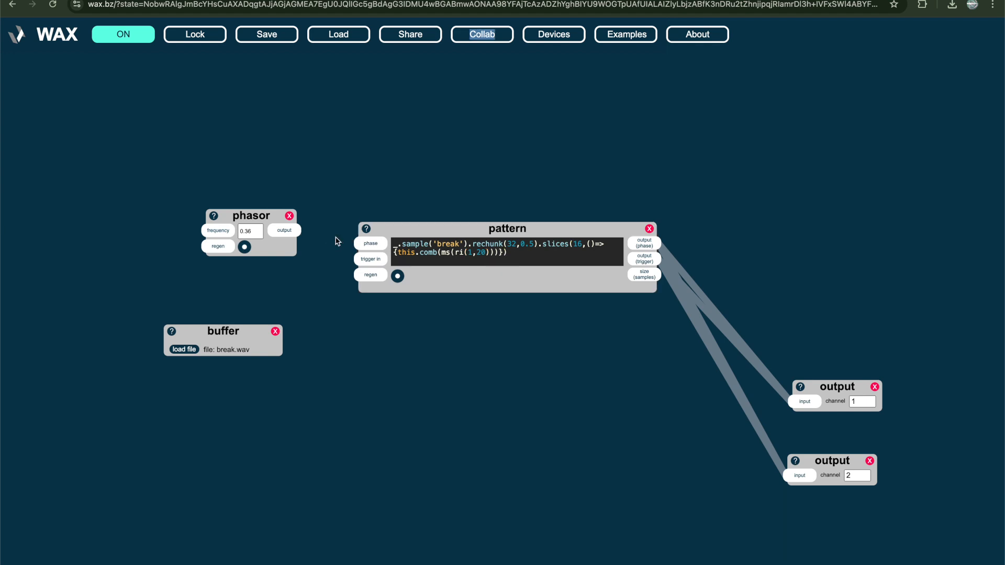
pyautogui.click(337, 240)
pyautogui.moveTo(160, 140); pyautogui.dragTo(624, 409)
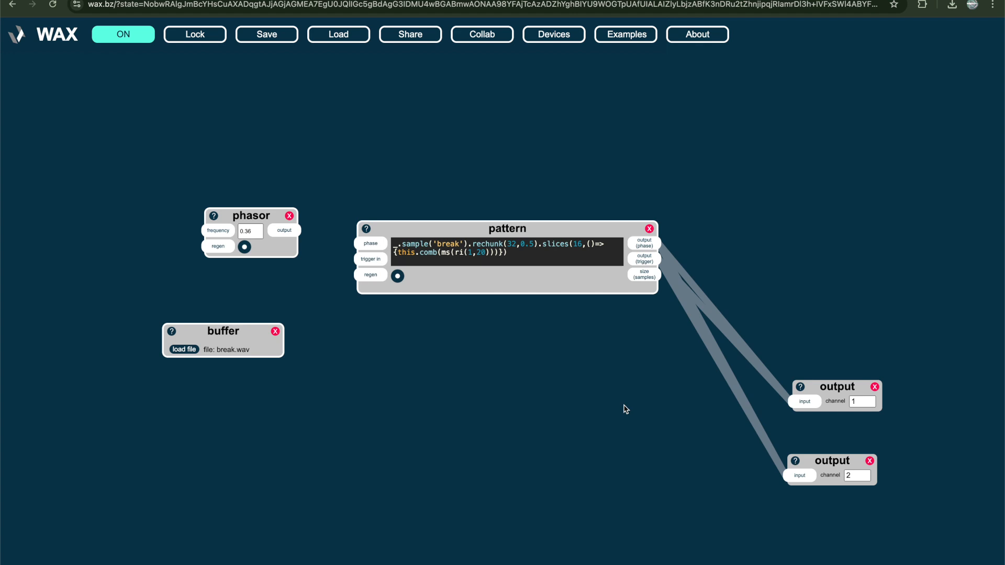
pyautogui.press('Delete')
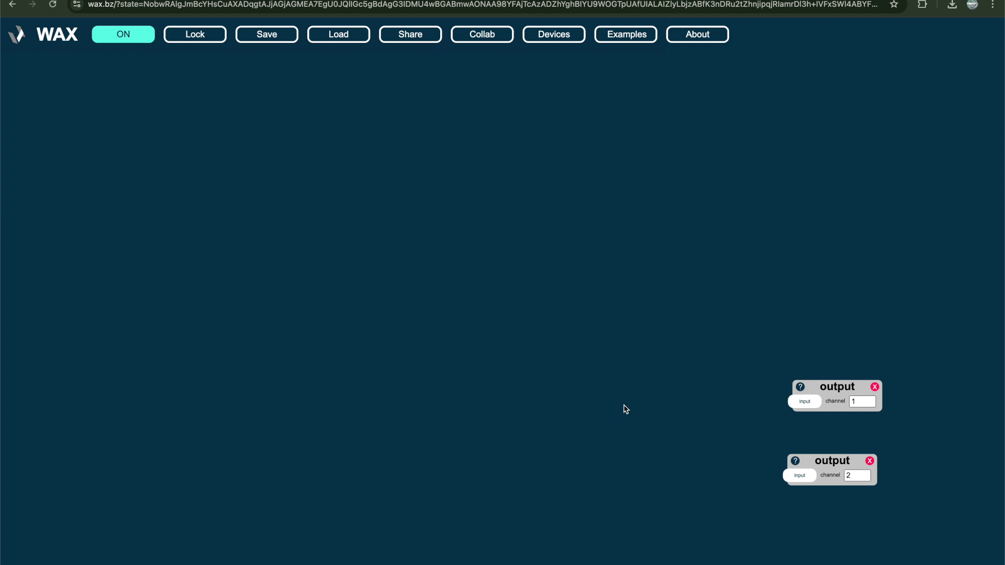
# Load the MIDI input example patch
pyautogui.click(600, 40)
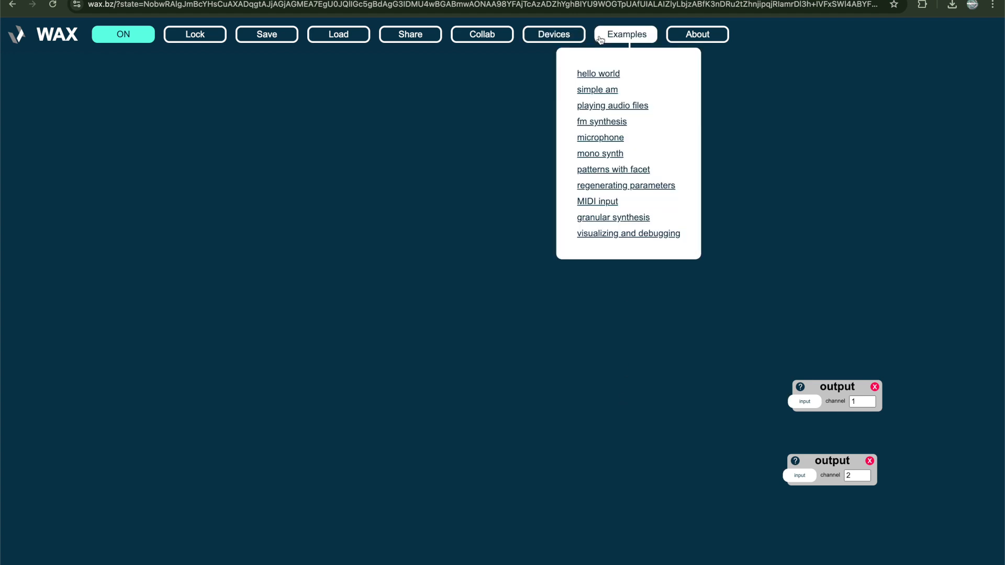
pyautogui.click(596, 202)
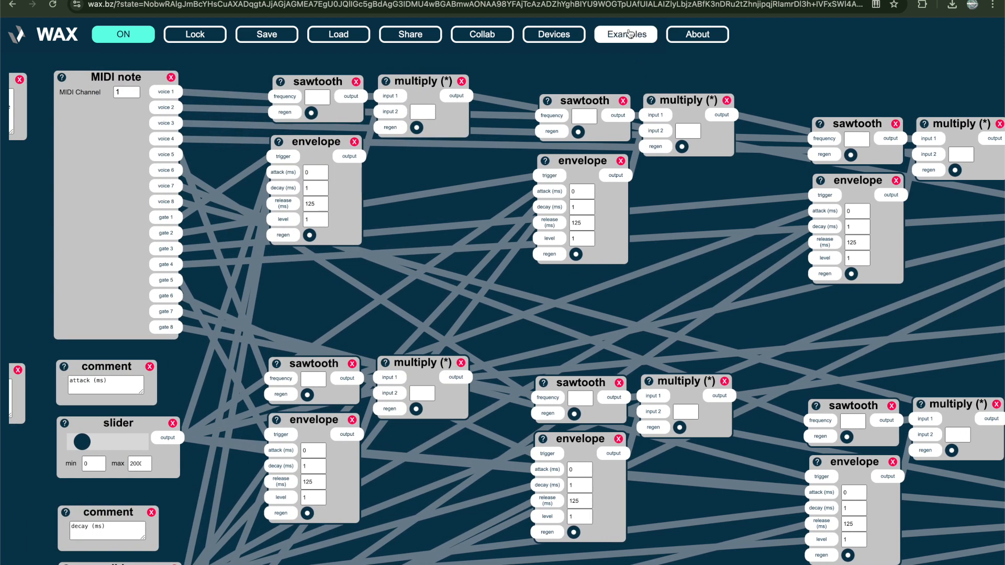
pyautogui.click(629, 36)
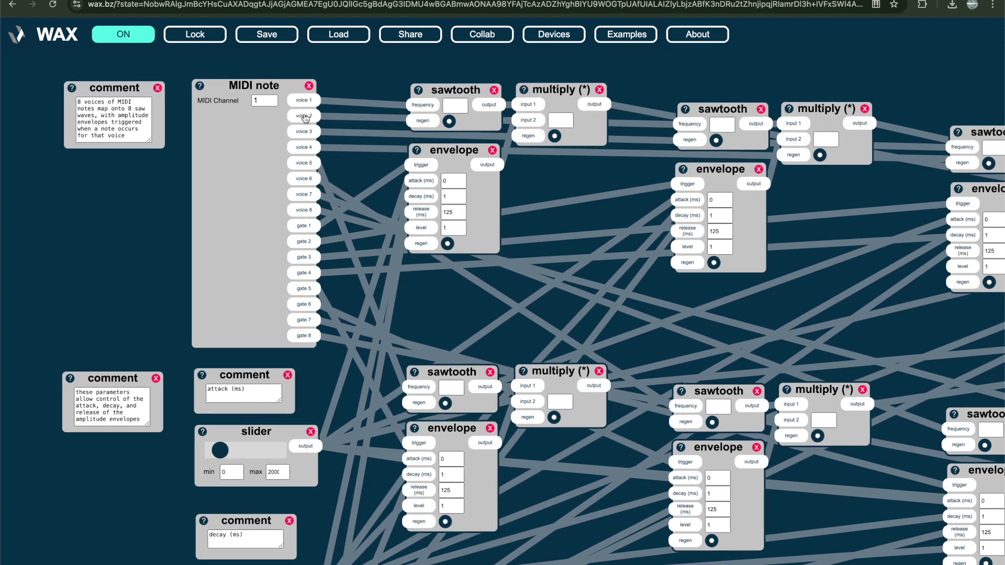
# Examine how the MIDI note device's voices and gates feed the sawtooth, envelope and multiply devices
pyautogui.hscroll(5, 459, 106)
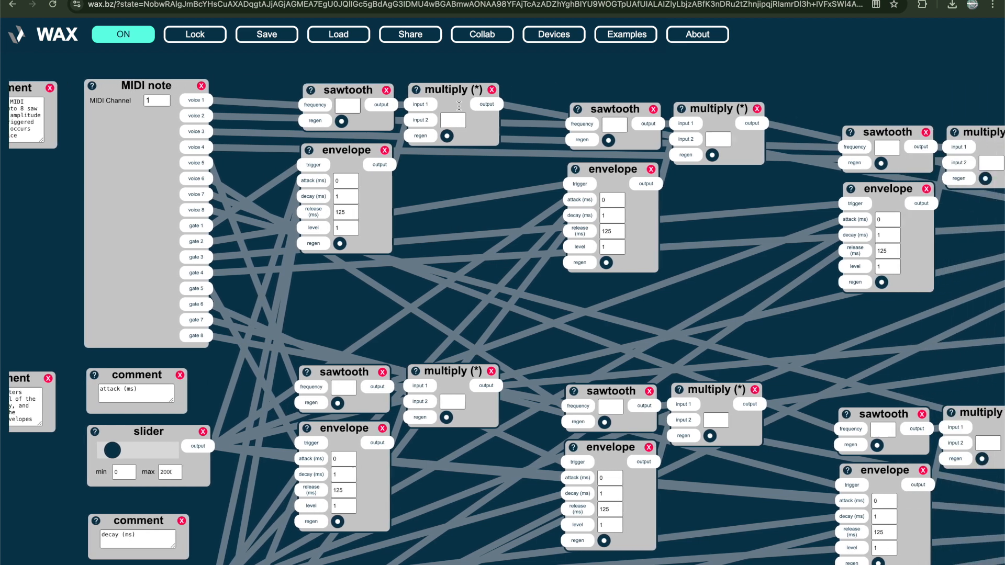
pyautogui.hscroll(10, 458, 105)
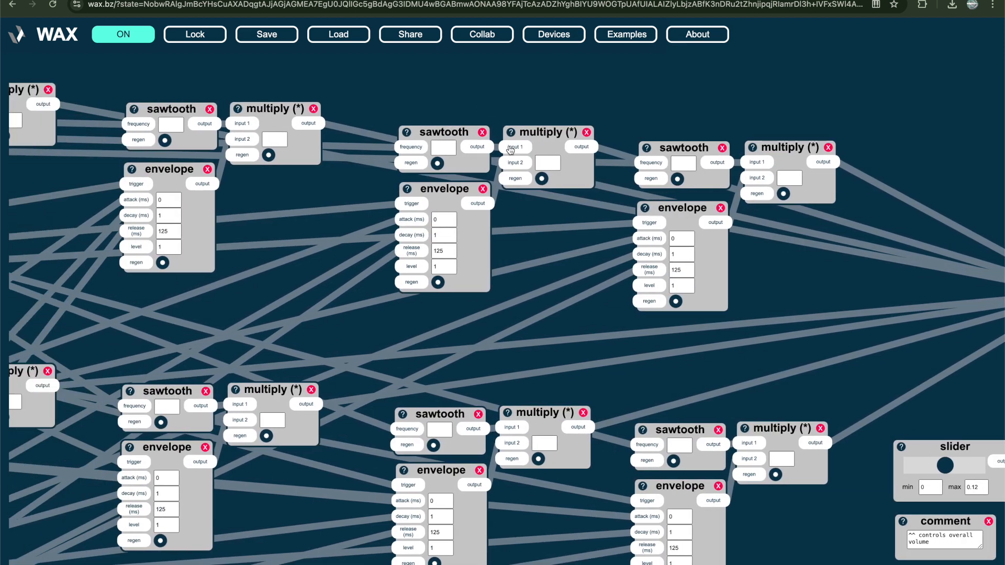
pyautogui.hscroll(-8, 511, 150)
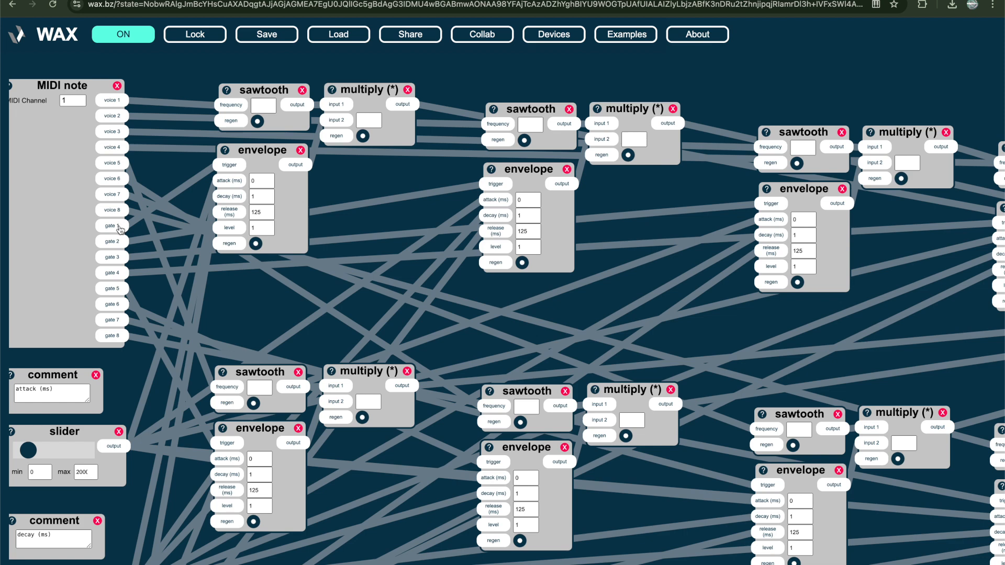
pyautogui.scroll(-2, 218, 225)
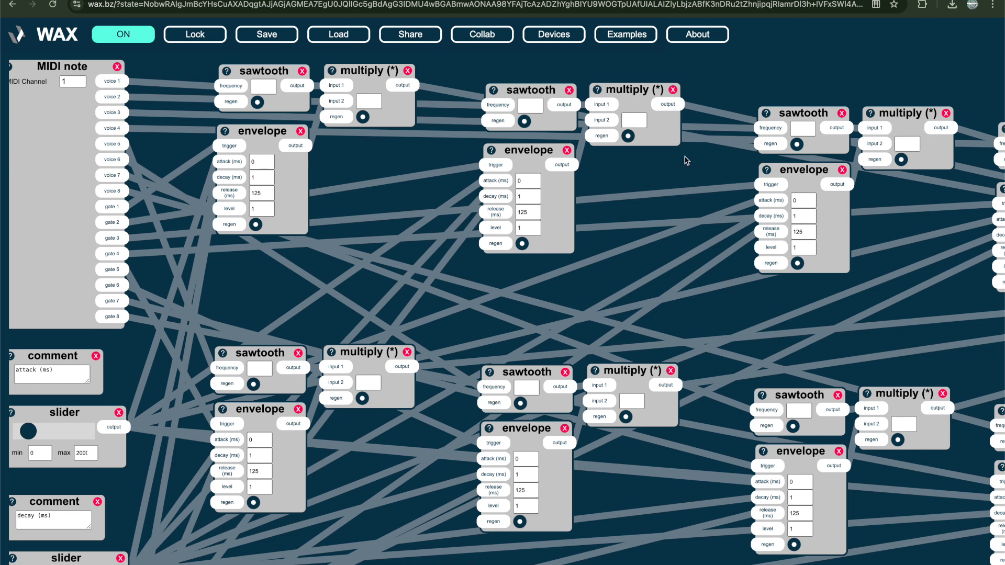
pyautogui.hscroll(5, 773, 160)
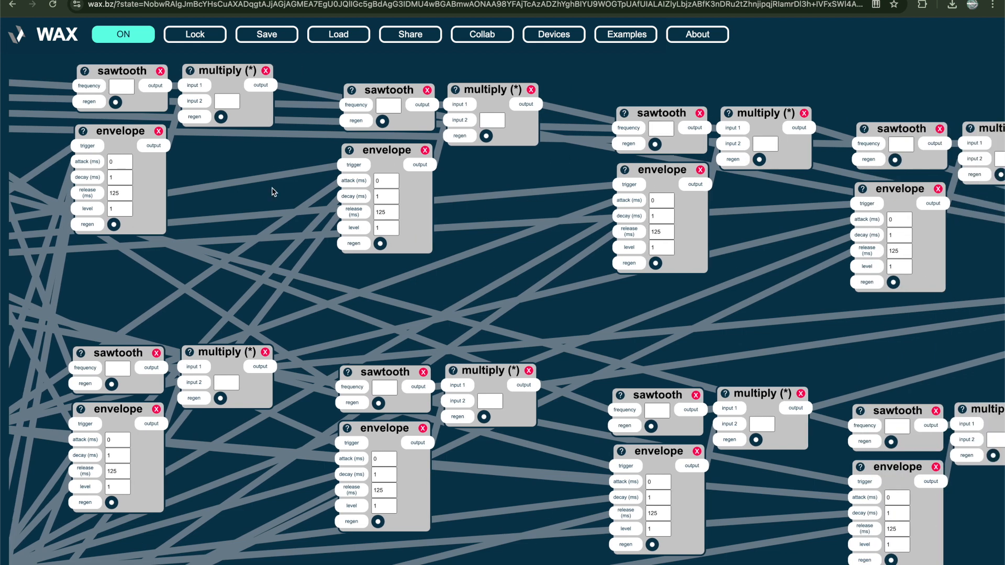
pyautogui.hscroll(-3, 297, 181)
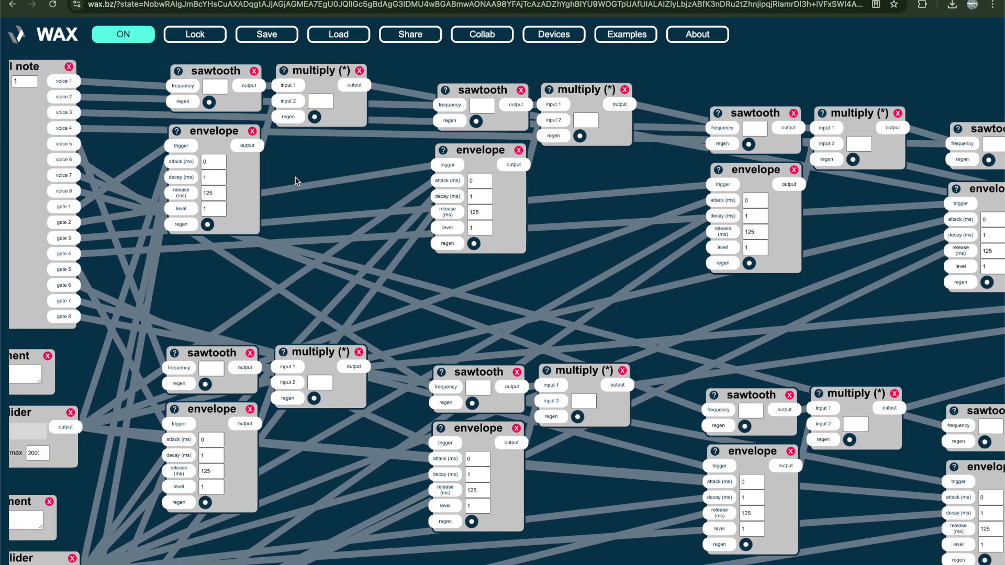
# Examine the rest of the signal chain: the volume slider, the lowpass filter and the MIDI cc and scale devices controlling it
pyautogui.hscroll(12, 296, 181)
pyautogui.hscroll(7, 662, 254)
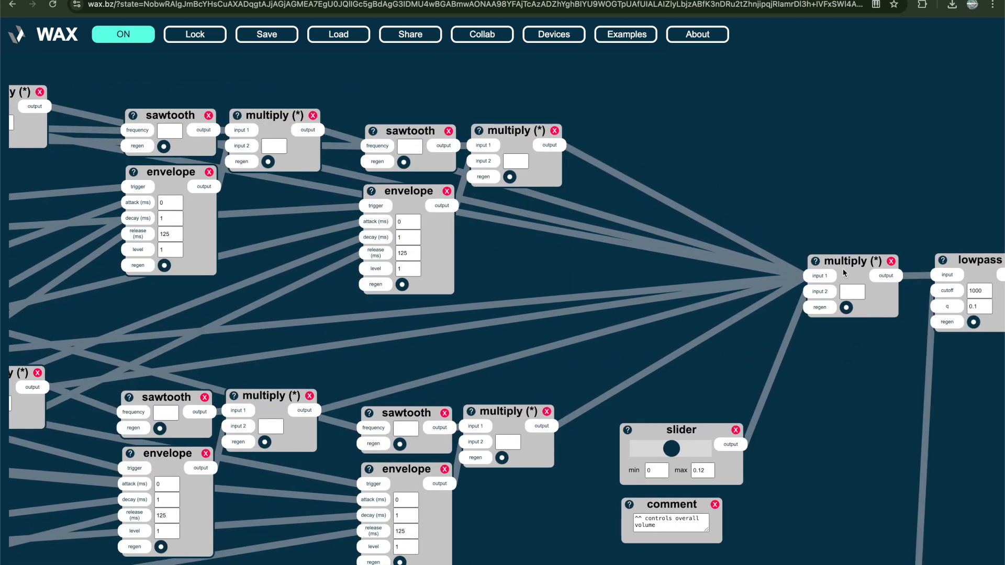
pyautogui.click(663, 529)
pyautogui.click(861, 422)
pyautogui.hscroll(5, 862, 422)
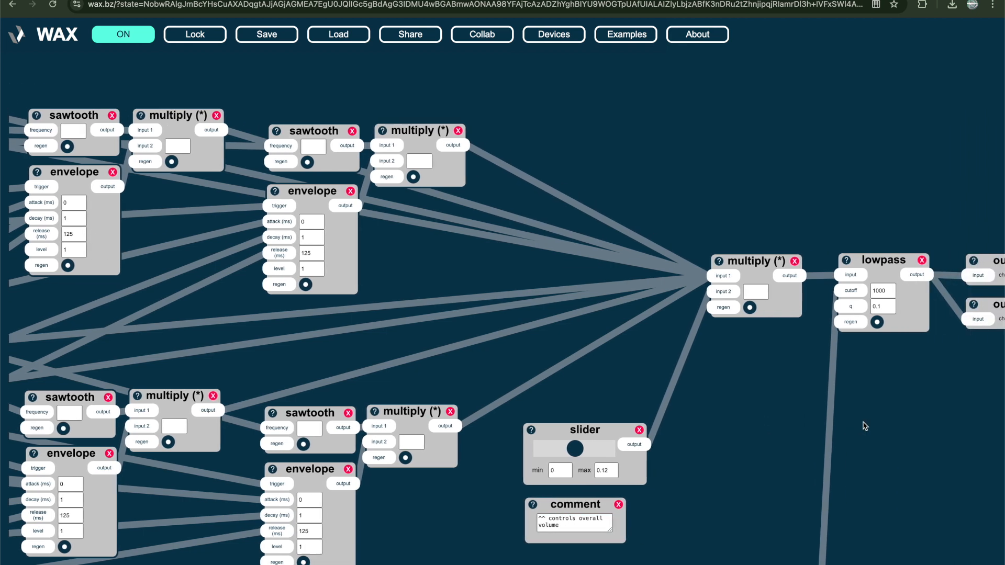
pyautogui.scroll(-4, 861, 385)
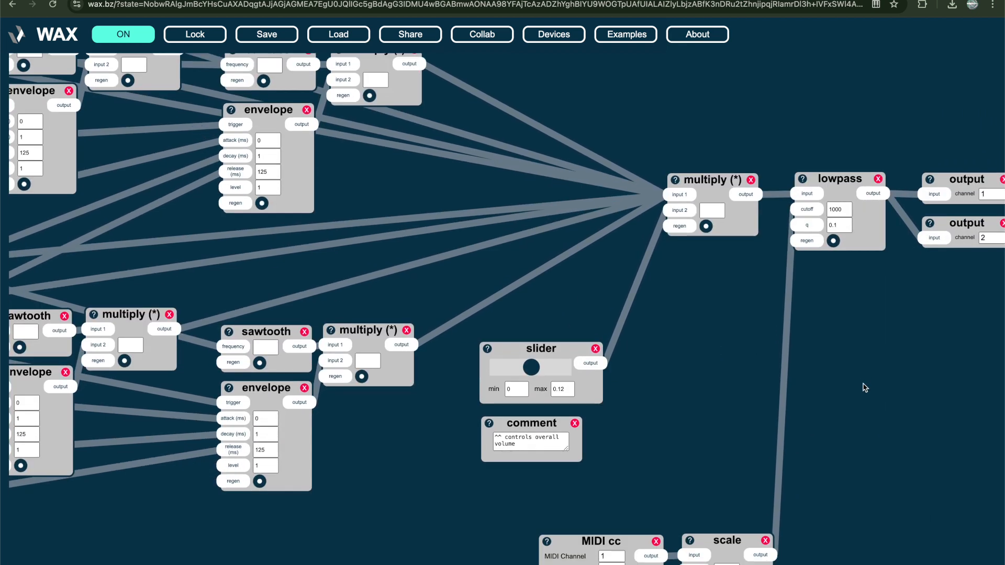
pyautogui.scroll(-2, 816, 294)
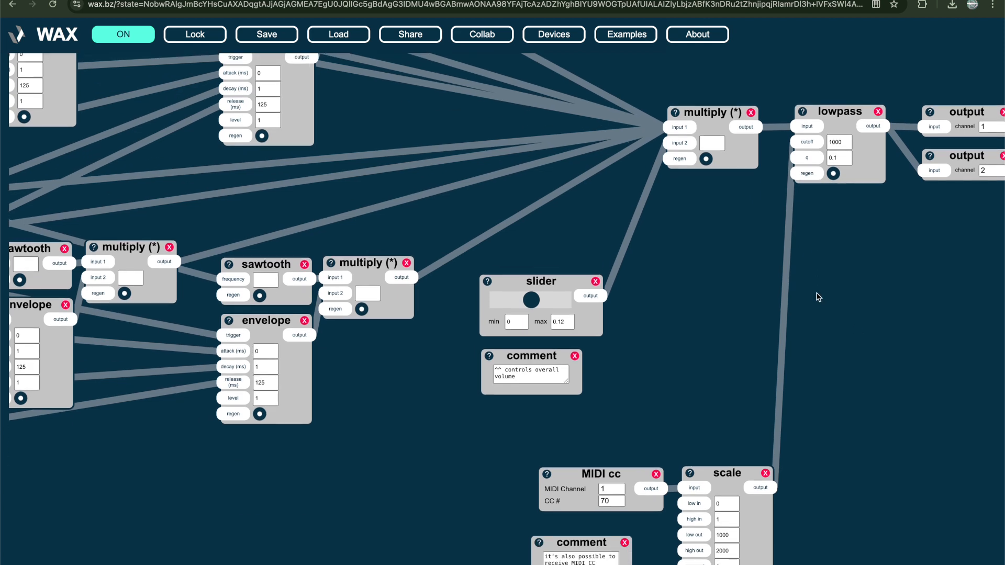
pyautogui.scroll(-1, 792, 307)
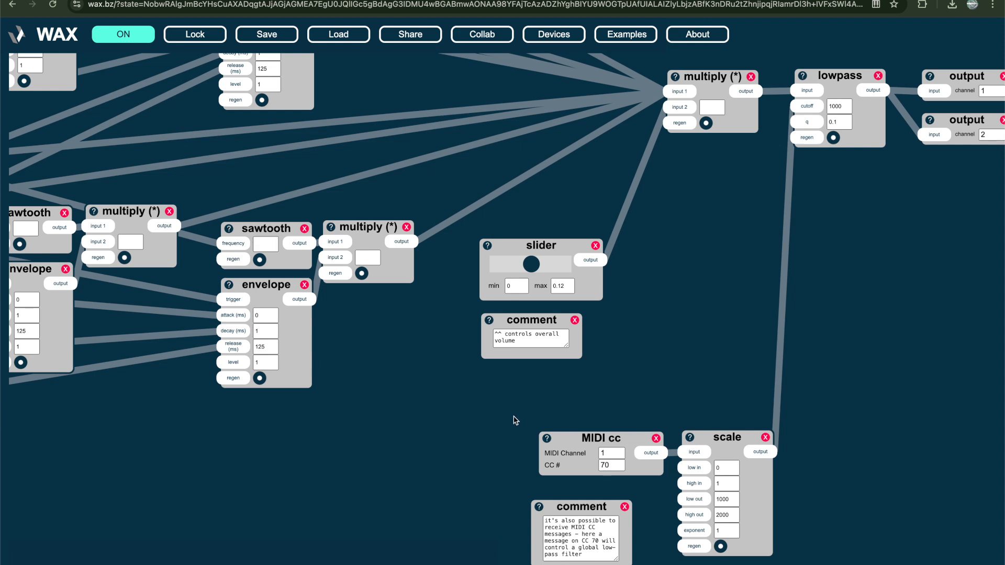
# Search the device selector for midi devices and dismiss it without adding one
pyautogui.doubleClick(473, 461)
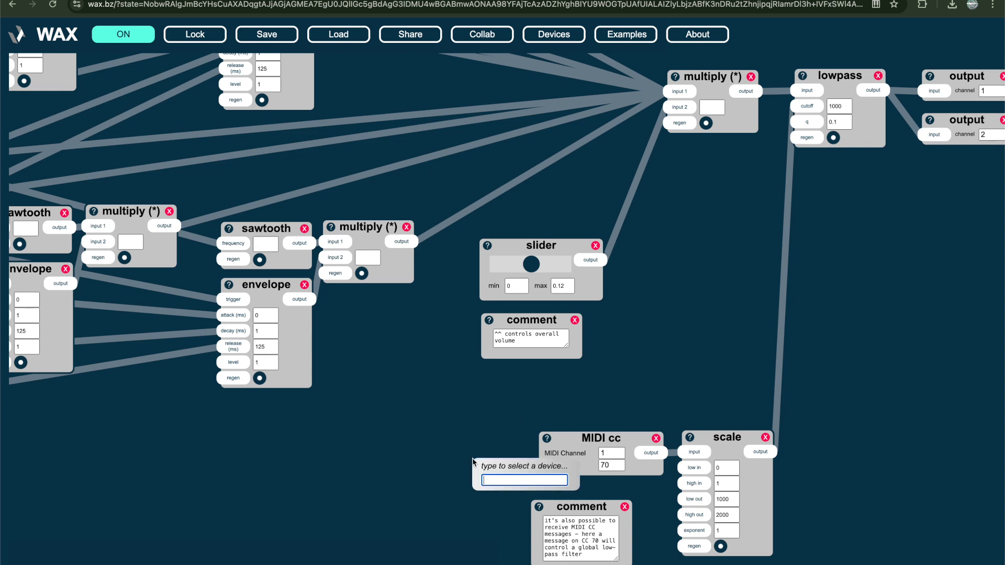
pyautogui.write('midi')
pyautogui.click(324, 492)
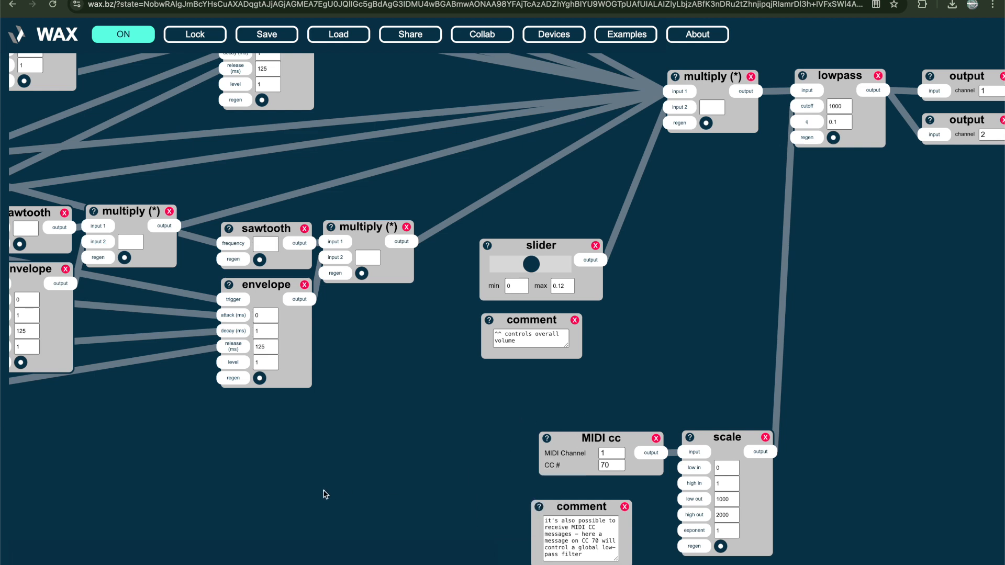
# Switch to Ableton Live and play a series of notes on the computer keyboard through the armed MIDI track
pyautogui.hscroll(-20, 324, 492)
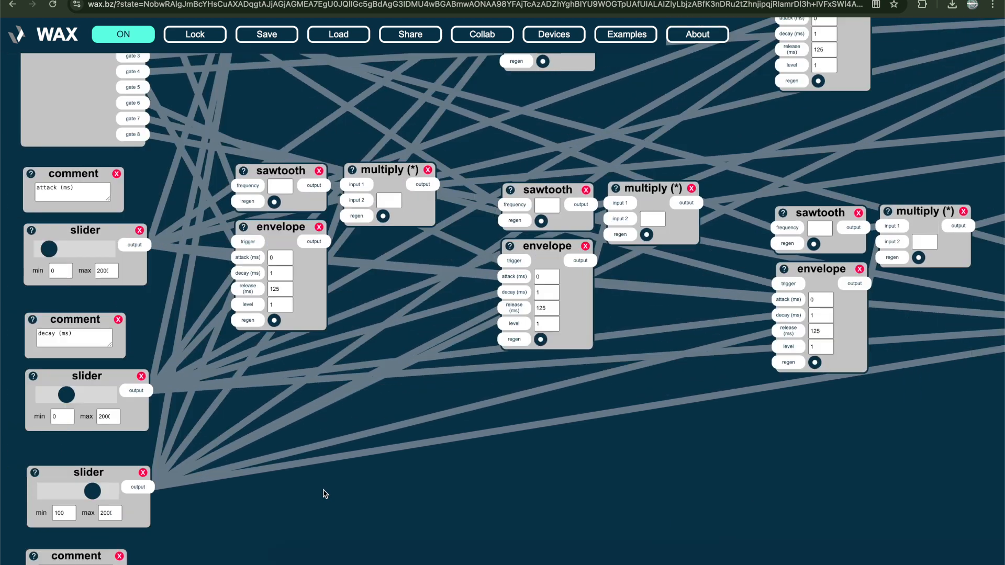
pyautogui.press('super+minus')
pyautogui.press('super+minus')
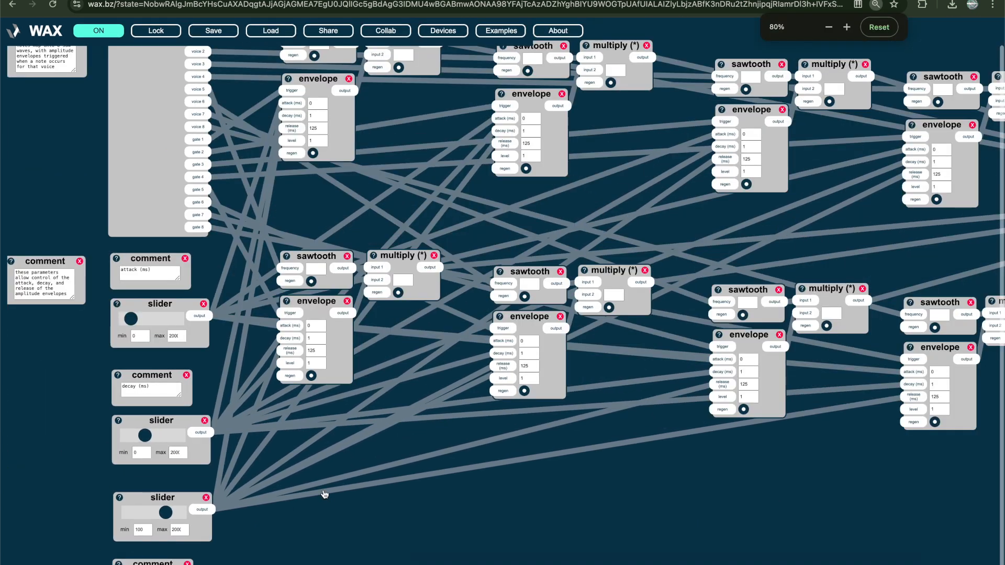
pyautogui.press('super+Tab')
pyautogui.press('super+Tab')
pyautogui.press('super+Tab')
pyautogui.press('super+Tab')
pyautogui.press('super+Tab')
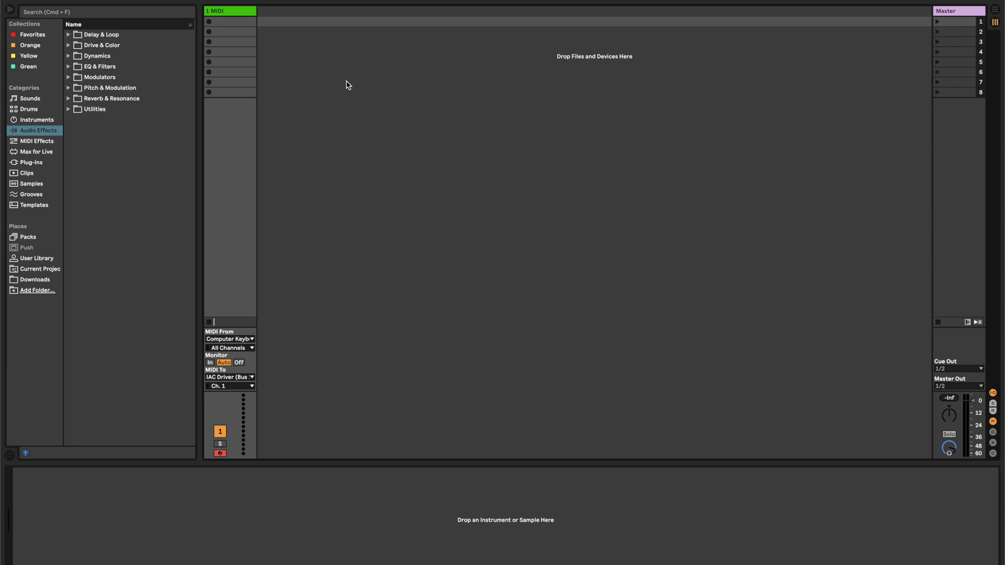
pyautogui.press('a')
pyautogui.press('a')
pyautogui.press('a')
pyautogui.press('a')
pyautogui.press('a')
pyautogui.press('a')
pyautogui.press('a')
# Return to the WAX patch in Chrome and examine the MIDI cc device that controls the lowpass filter
pyautogui.press('super+Tab')
pyautogui.hscroll(15, 348, 85)
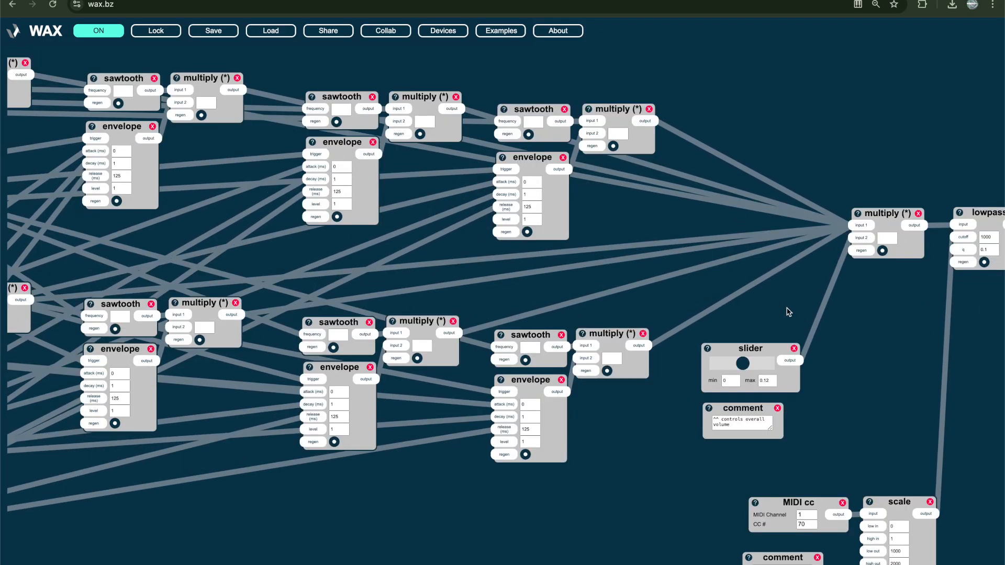
pyautogui.scroll(-2, 882, 366)
pyautogui.scroll(-1, 884, 361)
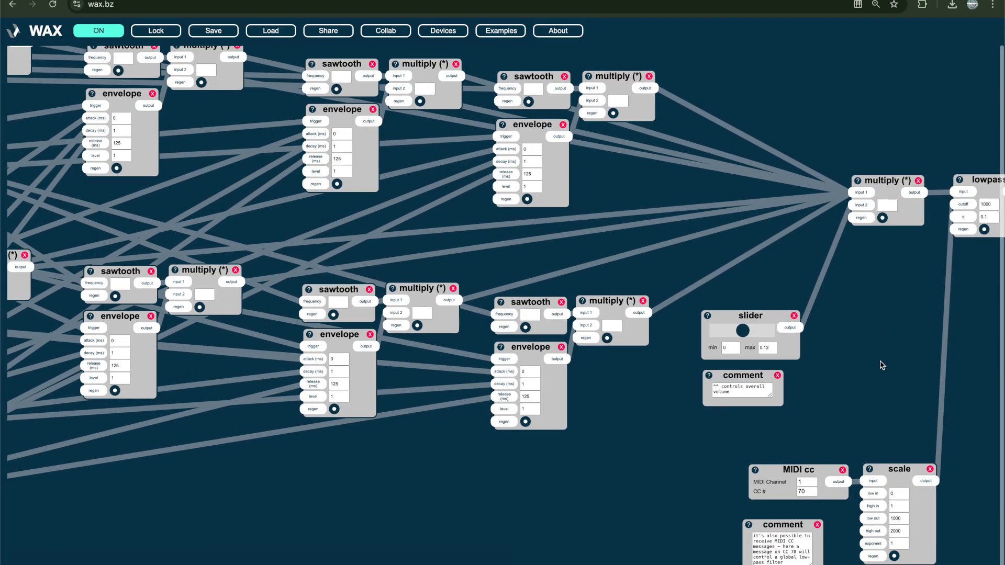
# Switch from the WAX patch to Visual Studio Code
pyautogui.press('super+Tab')
pyautogui.press('super+Tab')
pyautogui.press('super+Tab')
pyautogui.press('super+Tab')
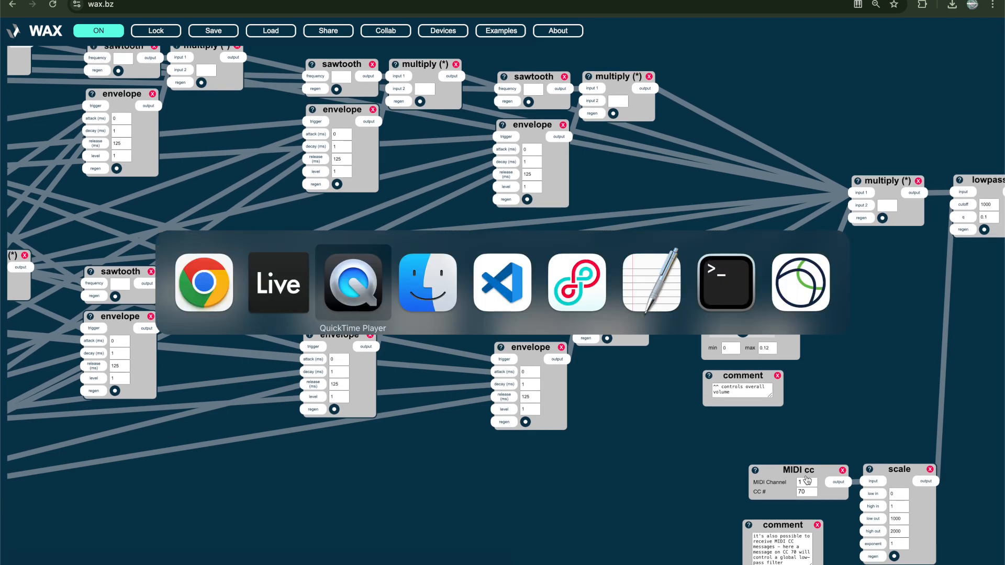
pyautogui.press('super+grave')
pyautogui.press('super+grave')
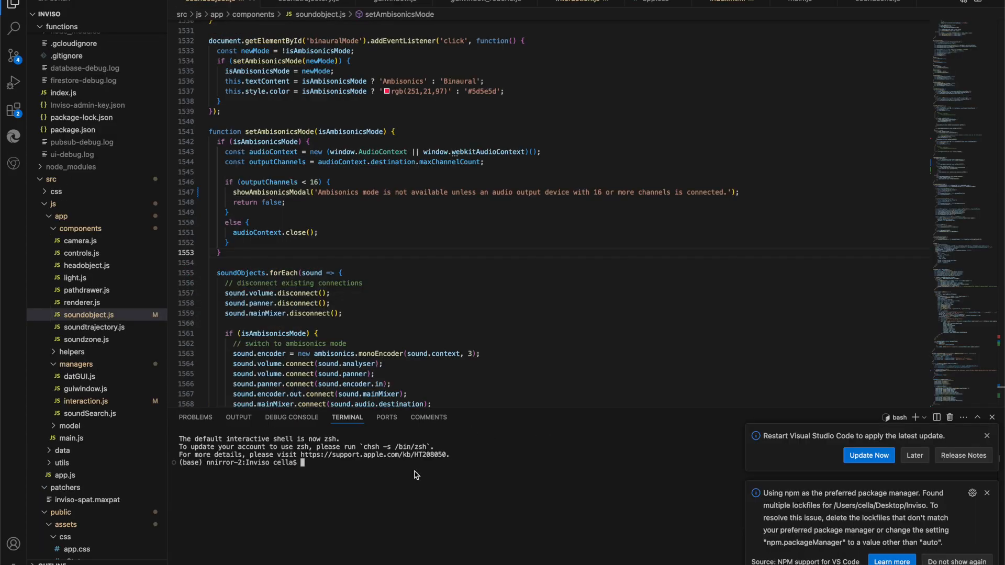
# Run the facet command in the terminal of the facet project and open localhost:1124 in Chrome
pyautogui.write('facet cella$ face')
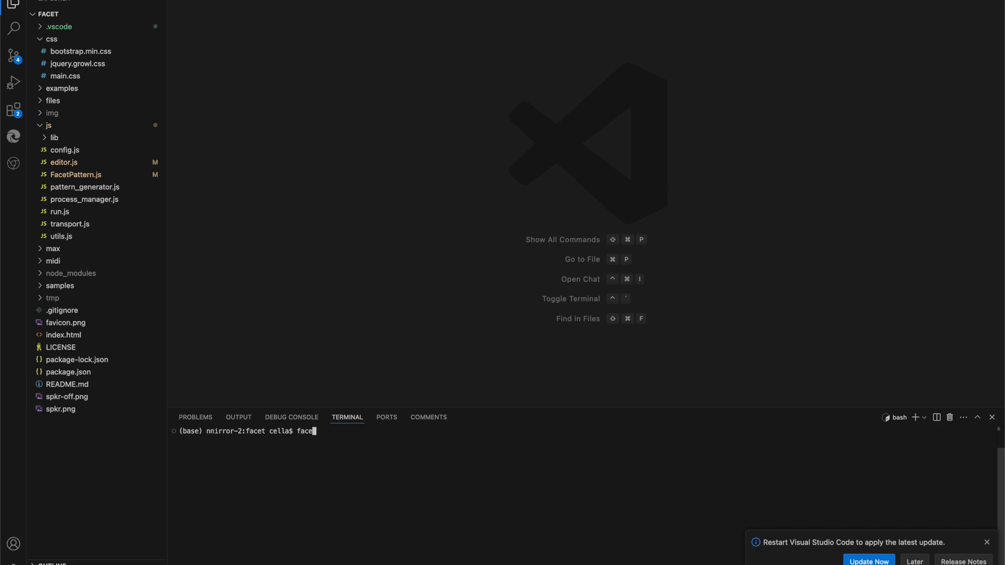
pyautogui.press('Return')
pyautogui.press('super+Tab')
pyautogui.write('localhost:1124')
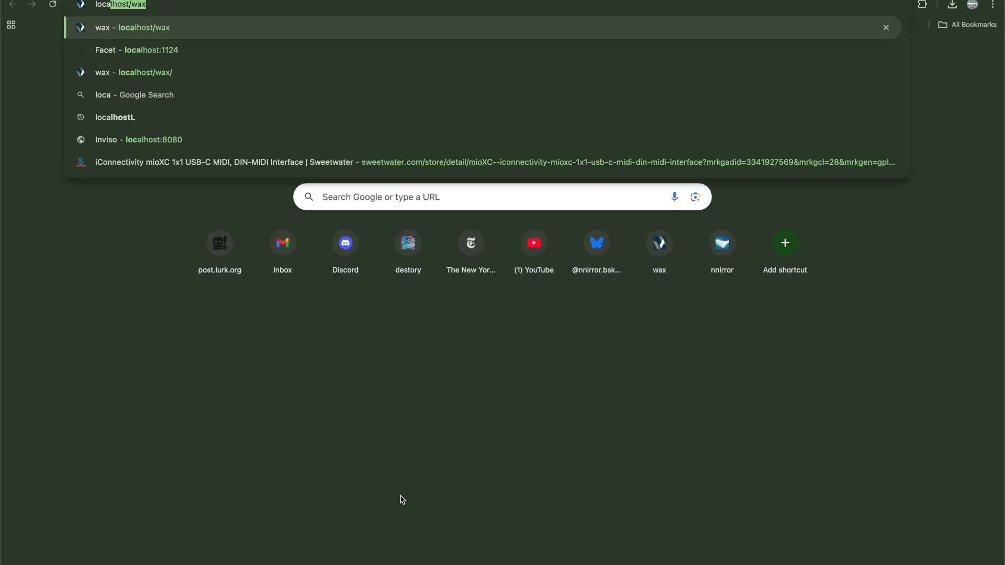
pyautogui.press('Return')
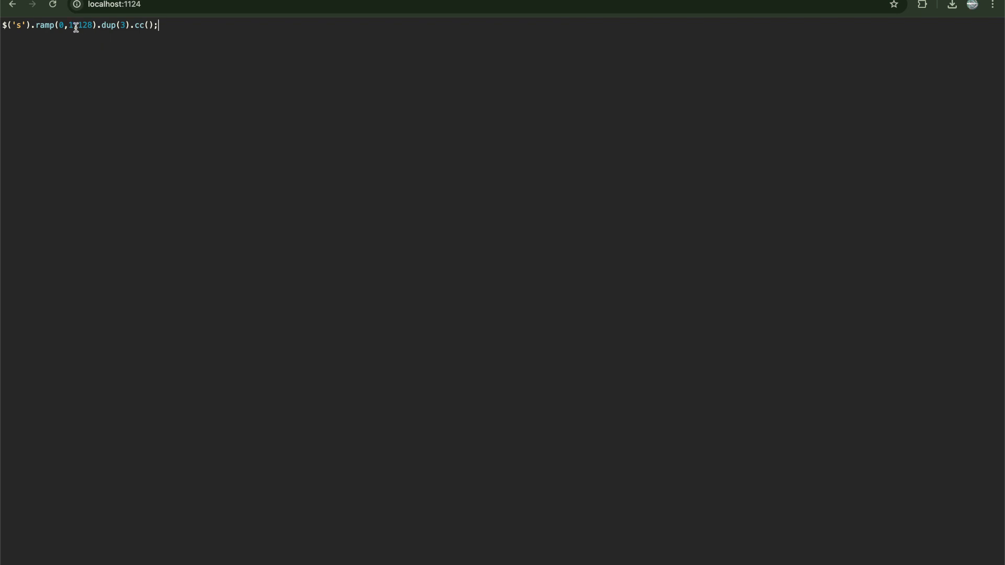
# Set the Facet pattern's cc() argument to 70, run the code, and return to the WAX patch
pyautogui.click(149, 27)
pyautogui.write('70')
pyautogui.hotkey('ctrl', 'Return')
pyautogui.press('super+Tab')
pyautogui.press('super+Tab')
pyautogui.press('super+Tab')
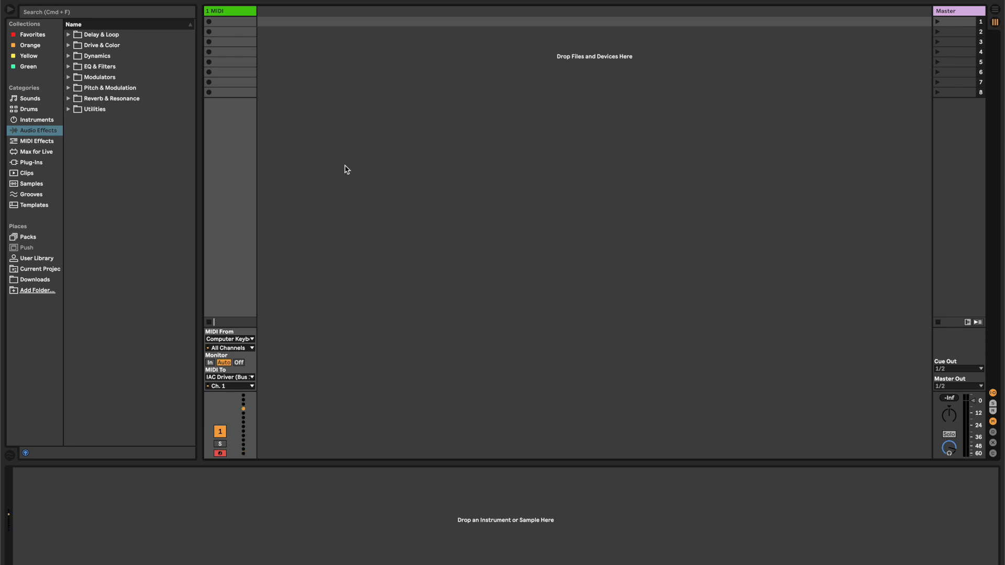
pyautogui.press('super+Tab')
pyautogui.press('super+Tab')
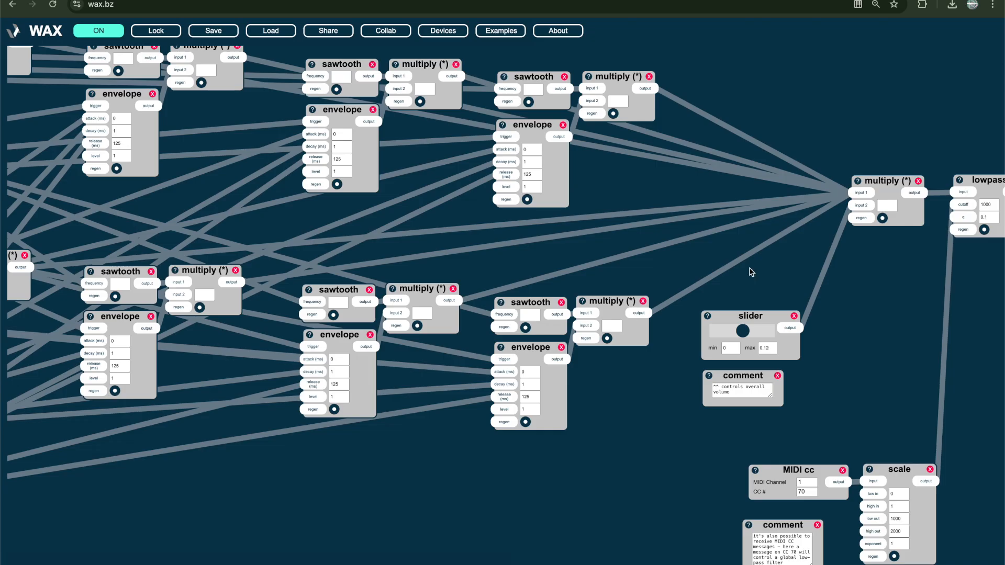
# Add a print device above the MIDI cc device, connect the MIDI cc output to it, and set its scope min to 0
pyautogui.doubleClick(868, 406)
pyautogui.write('print')
pyautogui.press('Return')
pyautogui.moveTo(928, 469); pyautogui.dragTo(871, 336)
pyautogui.moveTo(839, 489); pyautogui.dragTo(823, 318)
pyautogui.moveTo(856, 363); pyautogui.dragTo(882, 362)
pyautogui.doubleClick(888, 411)
pyautogui.write('0')
# Remove the print device and clear the entire MIDI patch from the canvas
pyautogui.hscroll(4, 777, 426)
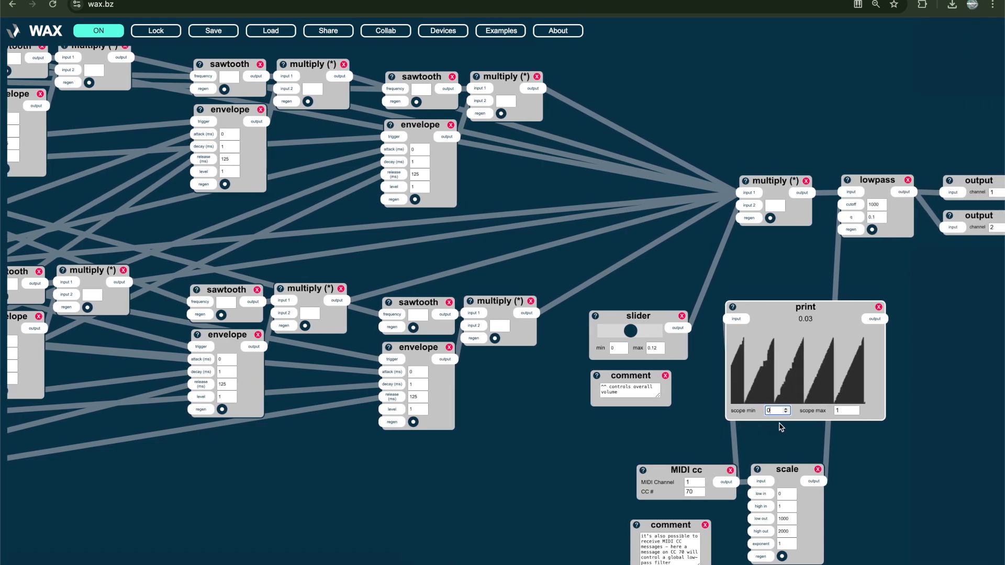
pyautogui.click(879, 308)
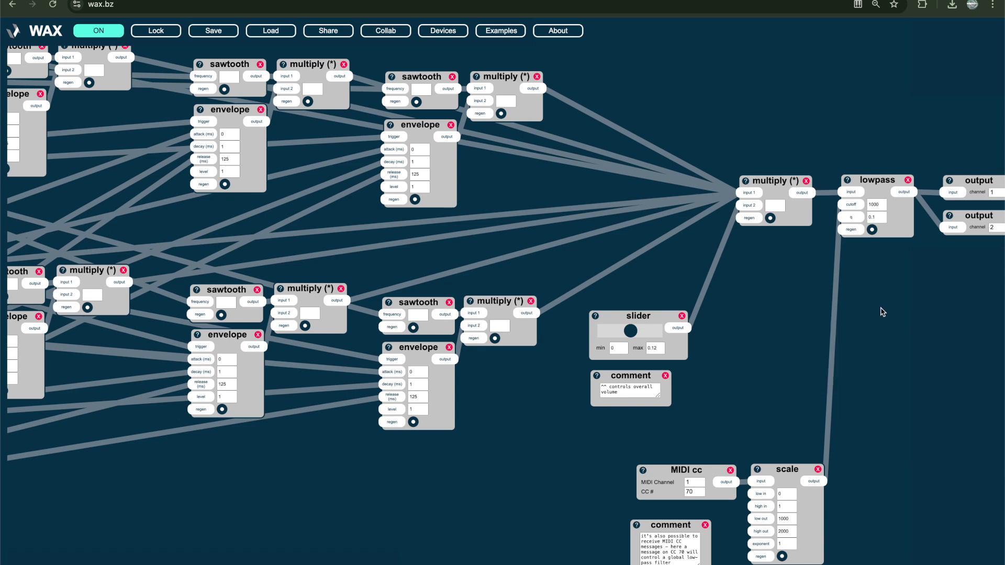
pyautogui.hscroll(-1, 882, 312)
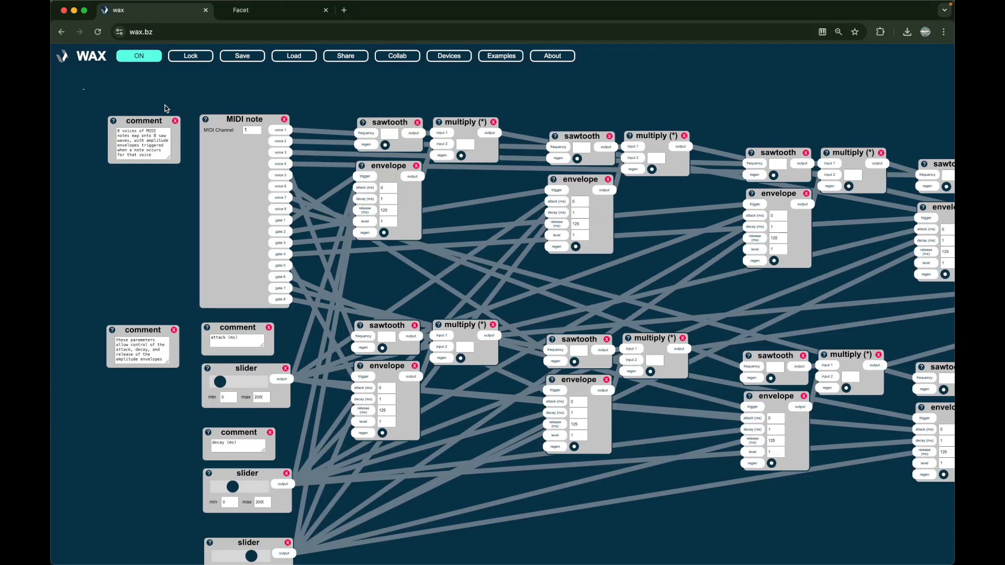
pyautogui.hscroll(3, 163, 105)
pyautogui.hscroll(10, 502, 303)
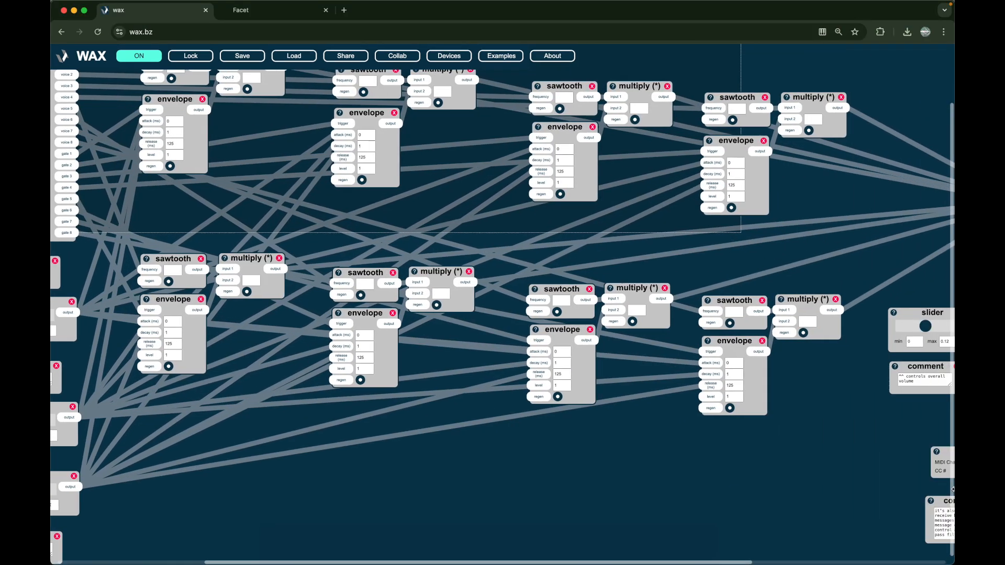
pyautogui.hscroll(4, 951, 539)
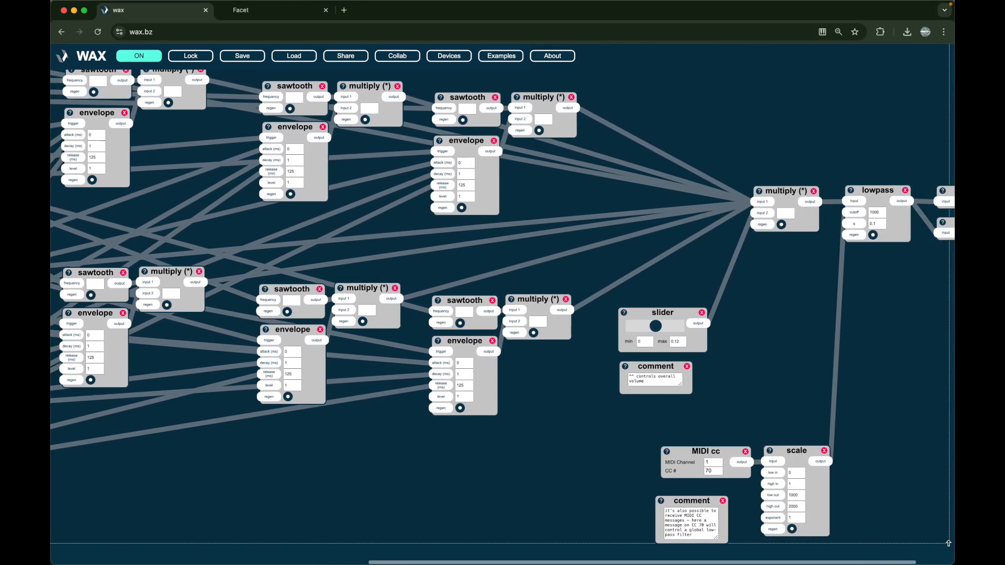
pyautogui.moveTo(942, 561); pyautogui.dragTo(943, 559)
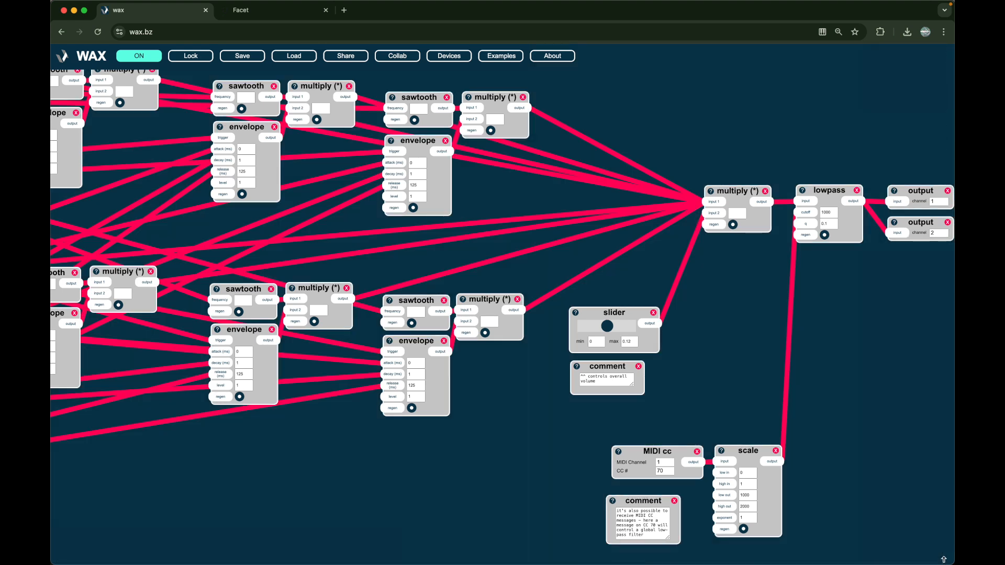
pyautogui.press('Delete')
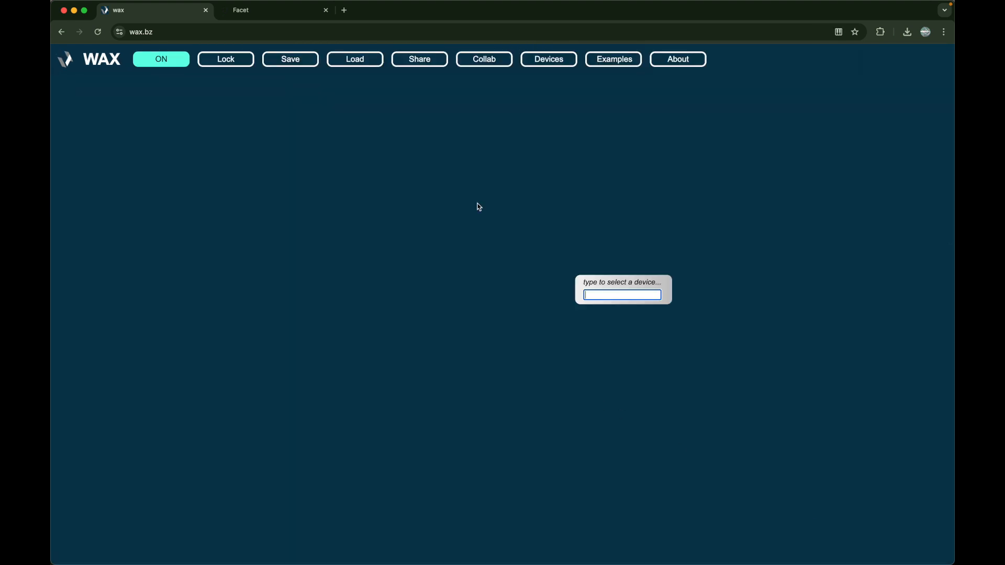
# Add a motion device to the empty canvas and place it near the upper-left area
pyautogui.write('motion')
pyautogui.press('Return')
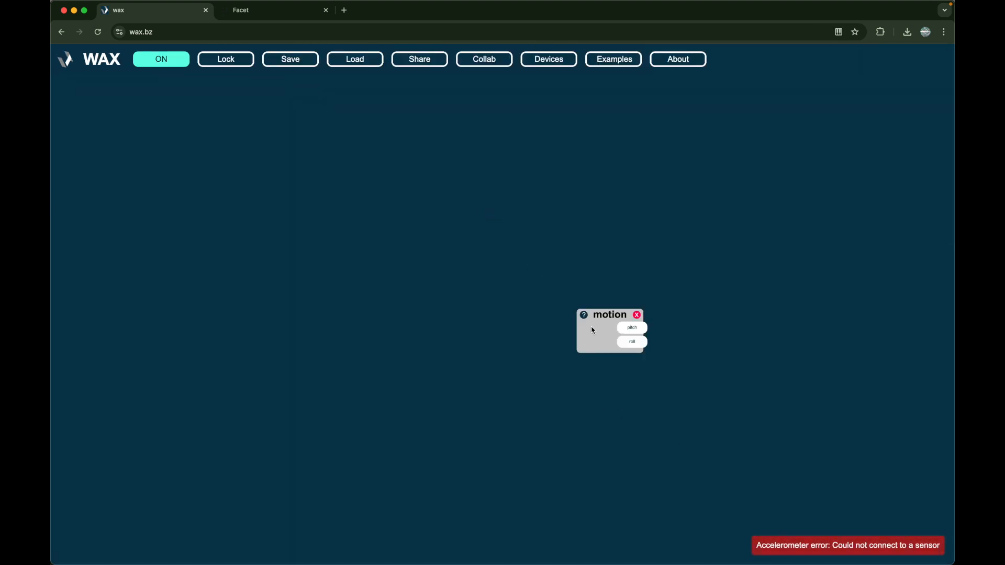
pyautogui.click(833, 541)
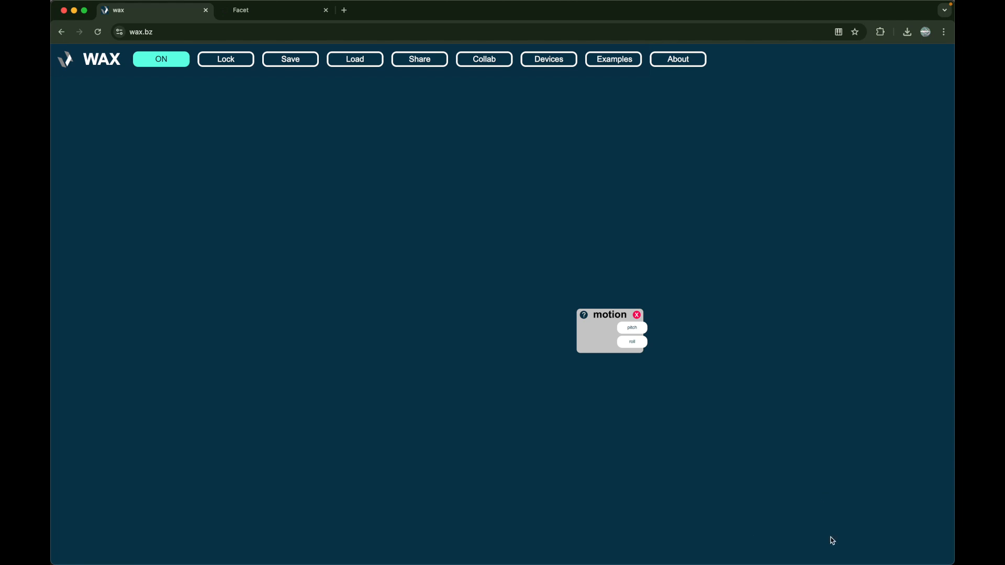
pyautogui.moveTo(615, 350); pyautogui.dragTo(205, 199)
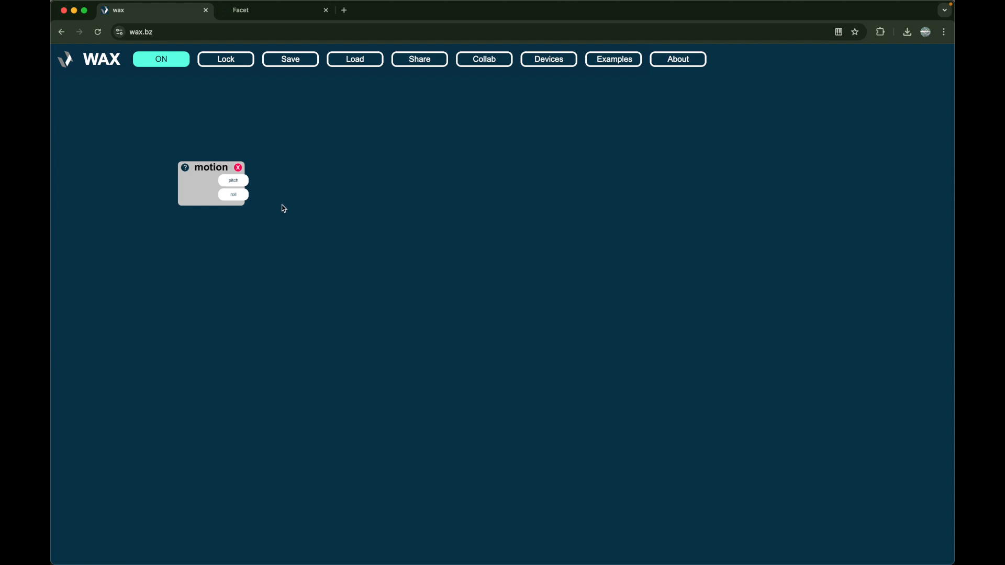
# Delete the motion device and add an input device in its place
pyautogui.click(205, 178)
pyautogui.press('BackSpace')
pyautogui.doubleClick(202, 175)
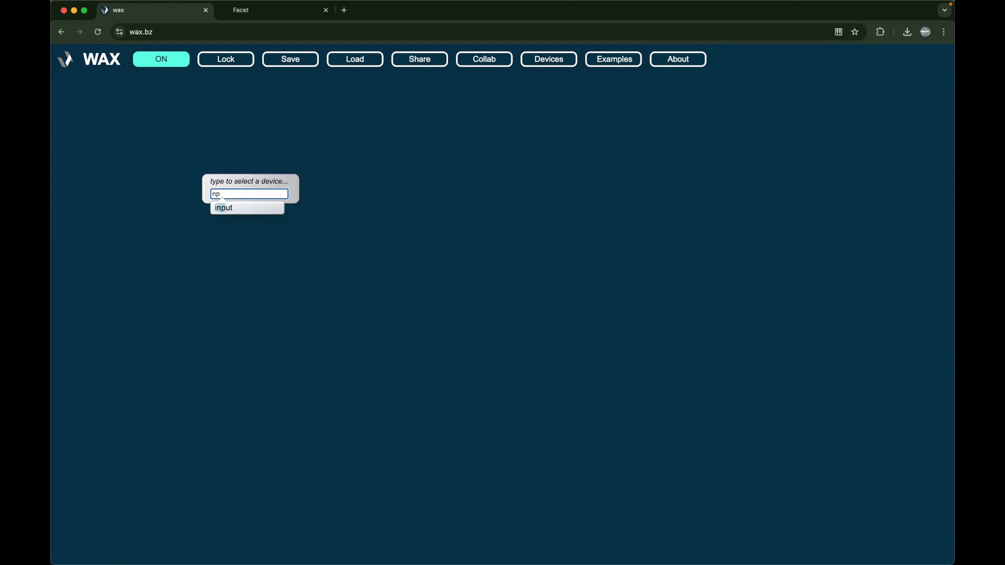
pyautogui.write('input')
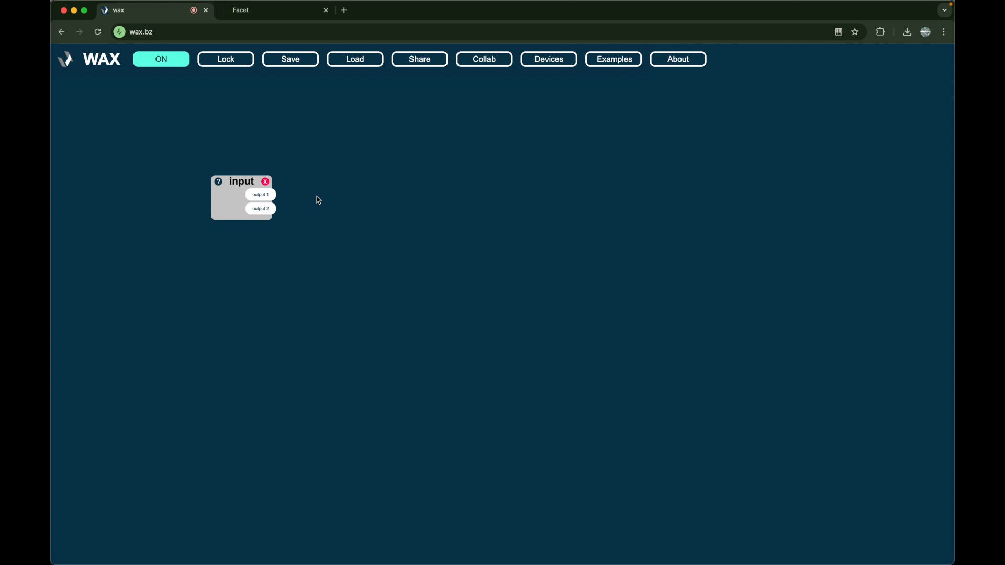
# Add an output device beside the input device and a slider device below the input
pyautogui.doubleClick(422, 205)
pyautogui.write('outp')
pyautogui.press('Return')
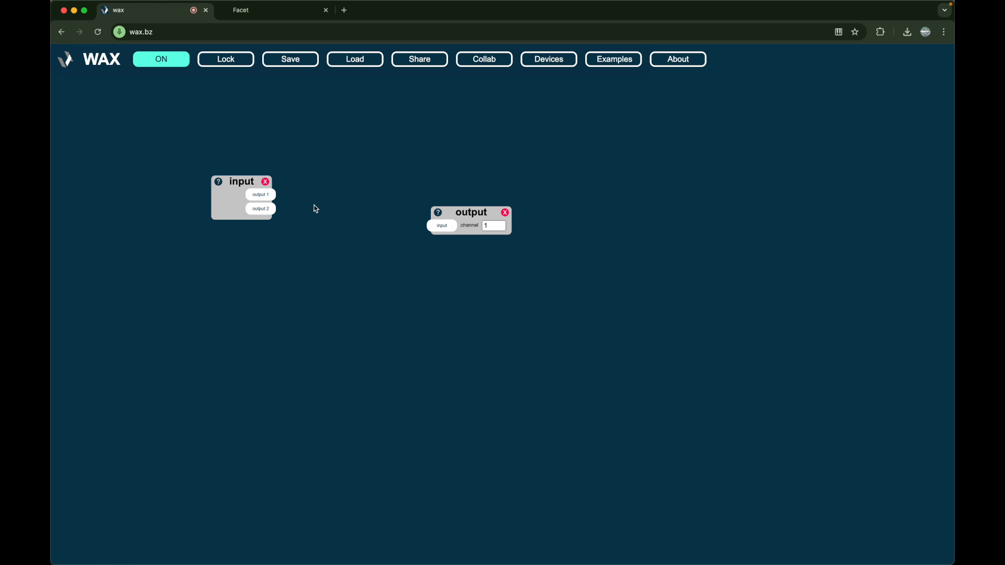
pyautogui.doubleClick(266, 333)
pyautogui.write('slider')
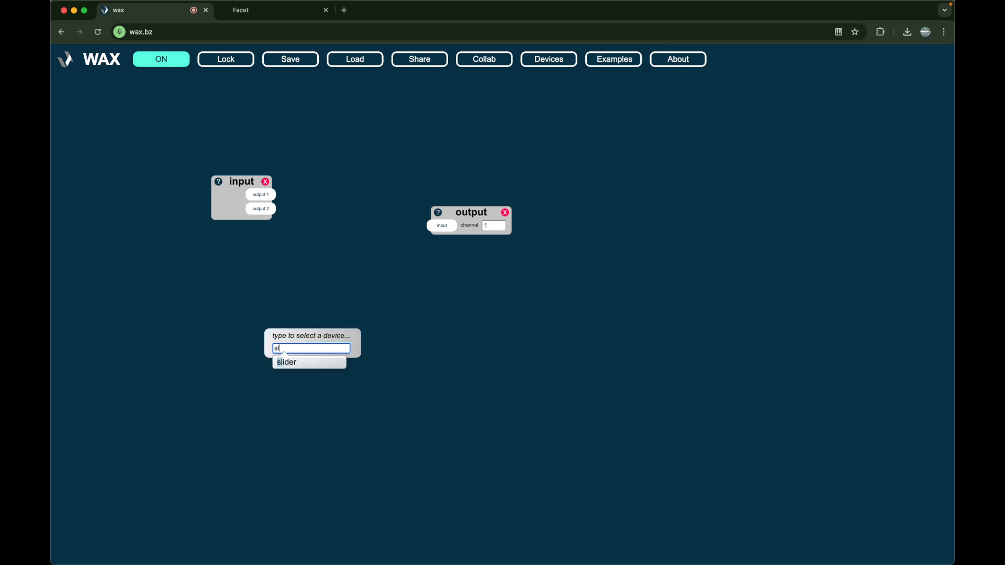
pyautogui.press('Return')
pyautogui.moveTo(309, 335); pyautogui.dragTo(222, 275)
# Add a multiply (*) device and position it between the input and output devices
pyautogui.doubleClick(299, 242)
pyautogui.write('*')
pyautogui.press('Return')
pyautogui.moveTo(327, 248); pyautogui.dragTo(327, 197)
# Wire input output 1 and the slider into multiply inputs 1 and 2, connect multiply to the output device, and raise the slider
pyautogui.moveTo(224, 192); pyautogui.dragTo(320, 211)
pyautogui.moveTo(382, 212); pyautogui.dragTo(448, 228)
pyautogui.moveTo(287, 289); pyautogui.dragTo(316, 226)
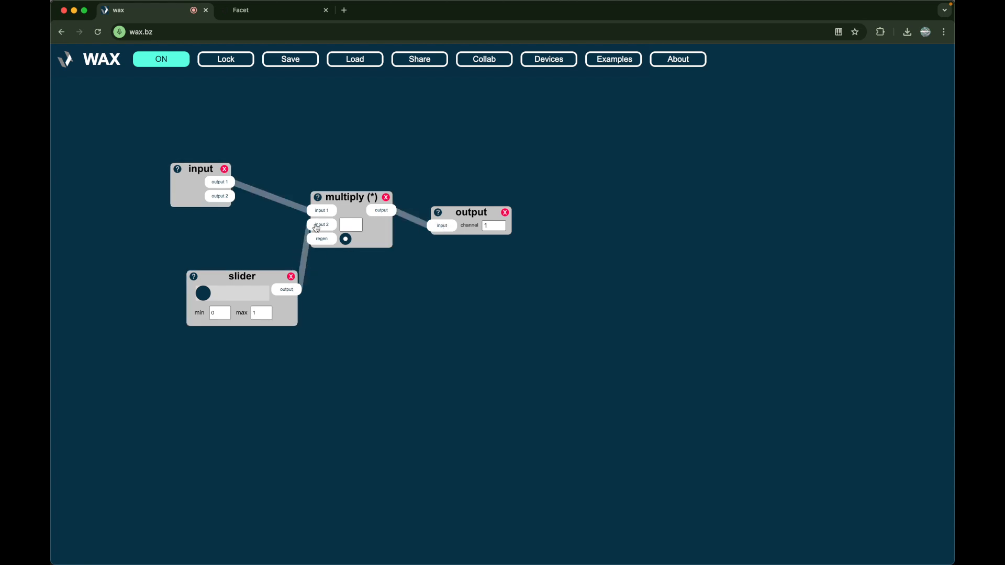
pyautogui.moveTo(202, 299)
pyautogui.mouseDown()
pyautogui.moveTo(257, 302)
pyautogui.moveTo(220, 298)
pyautogui.mouseUp()
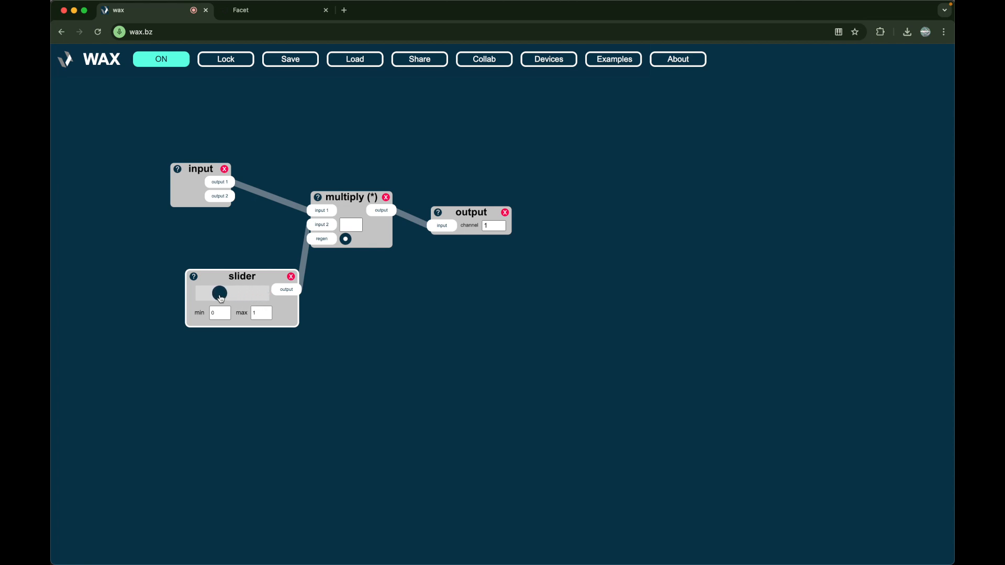
pyautogui.moveTo(220, 298); pyautogui.dragTo(271, 302)
# Delete the input, multiply and slider devices together, keeping only the output device
pyautogui.moveTo(185, 127); pyautogui.dragTo(411, 411)
pyautogui.press('BackSpace')
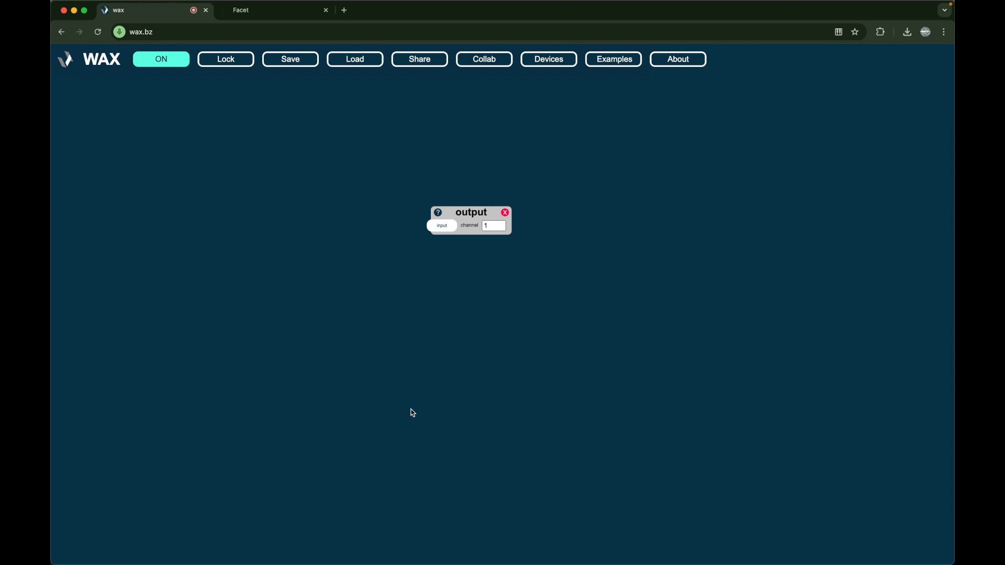